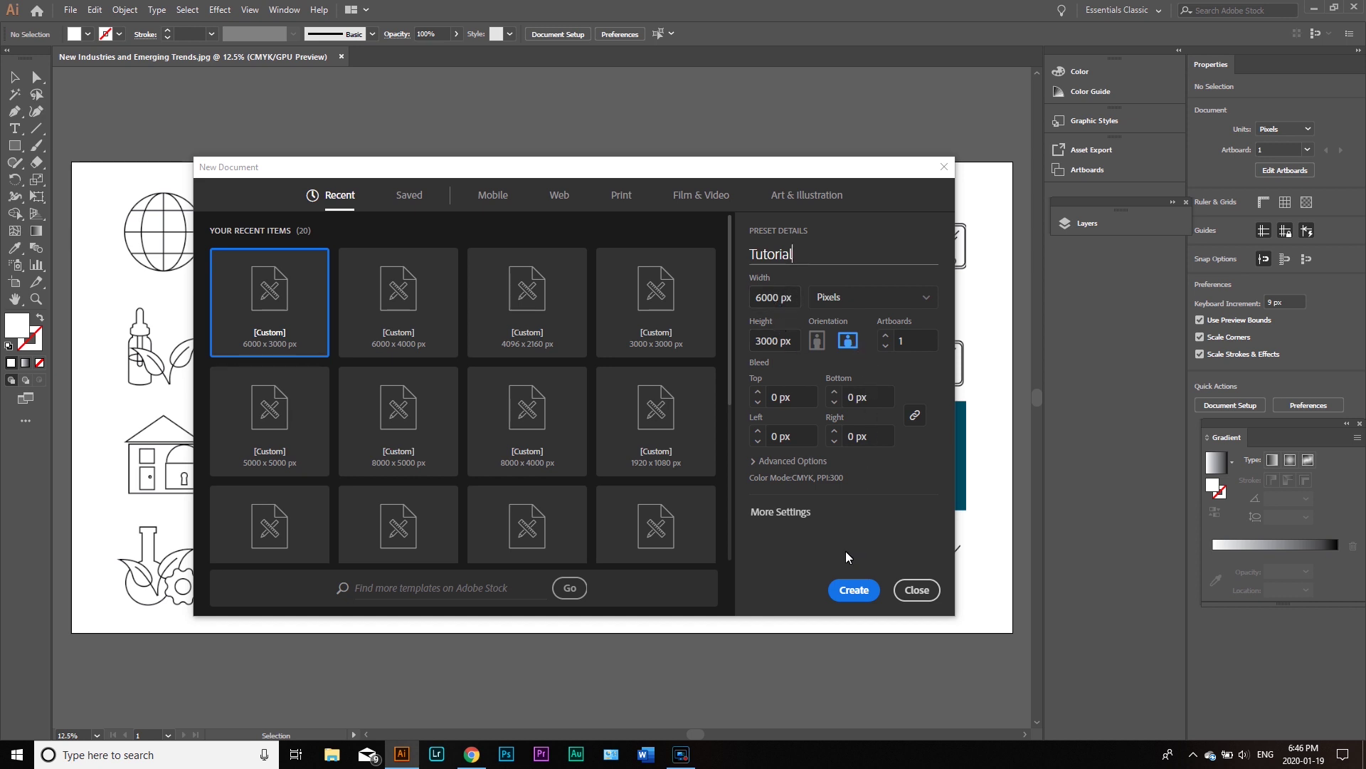
Step: Create the 6000 × 3000 px Tutorial document, glance at the icon set, and return to the blank artboard
{"action": "left_click", "coordinate": [853, 590]}
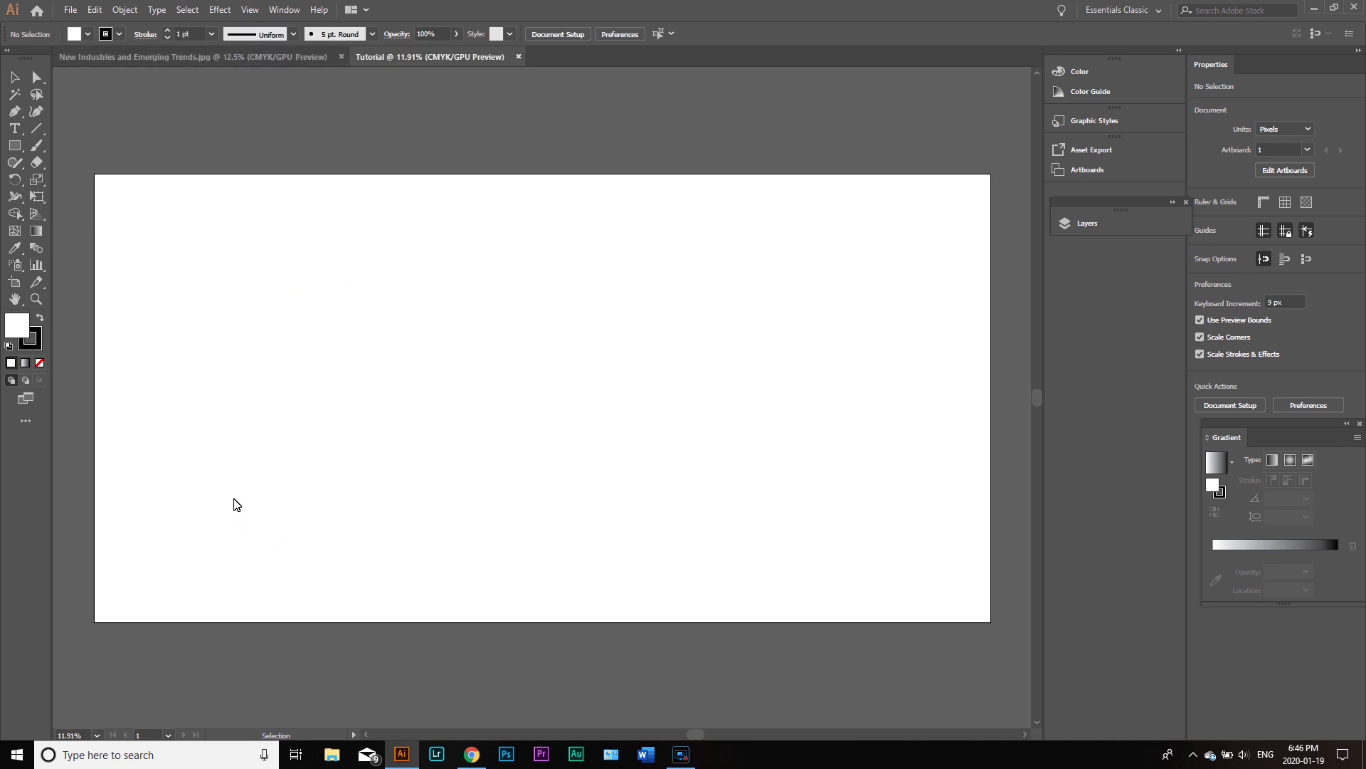
{"action": "left_click", "coordinate": [263, 58]}
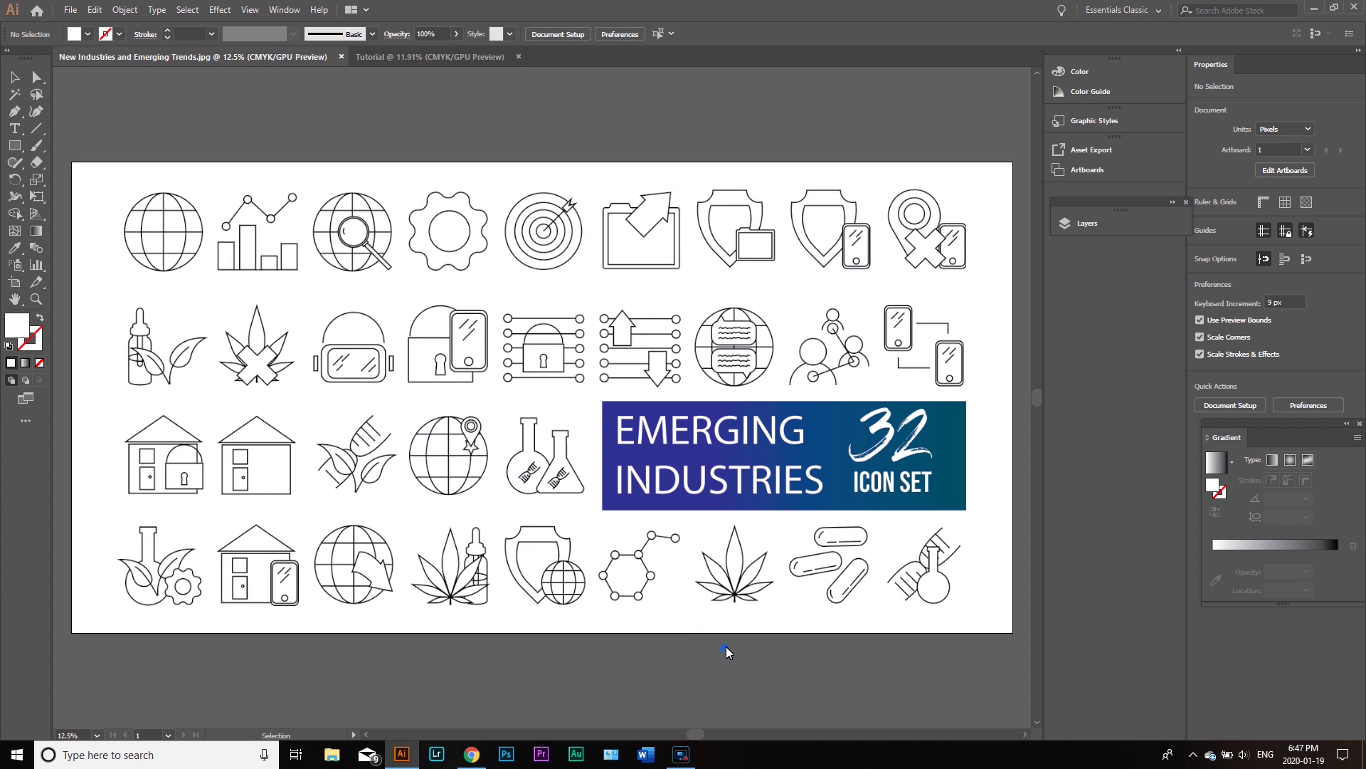
{"action": "scroll", "coordinate": [746, 632], "scroll_direction": "down", "scroll_amount": 1}
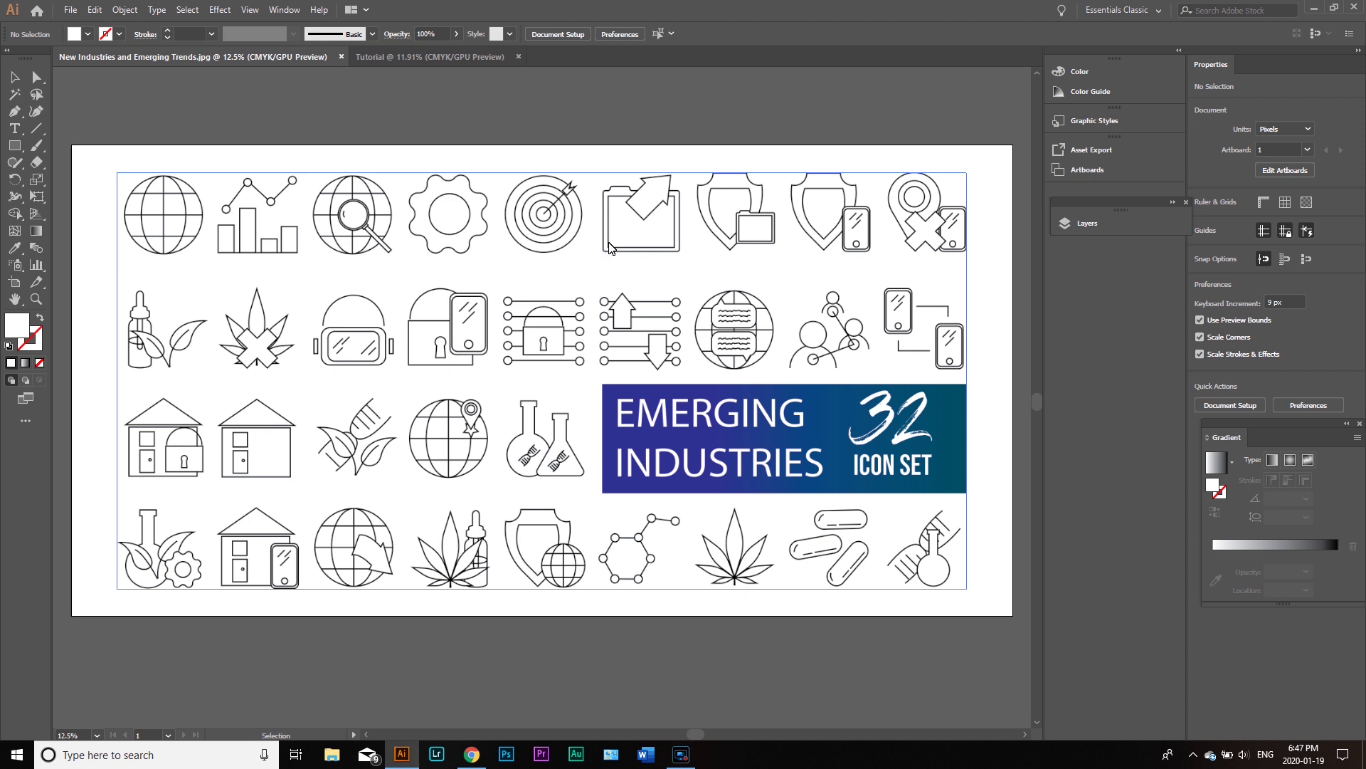
{"action": "left_click", "coordinate": [407, 57]}
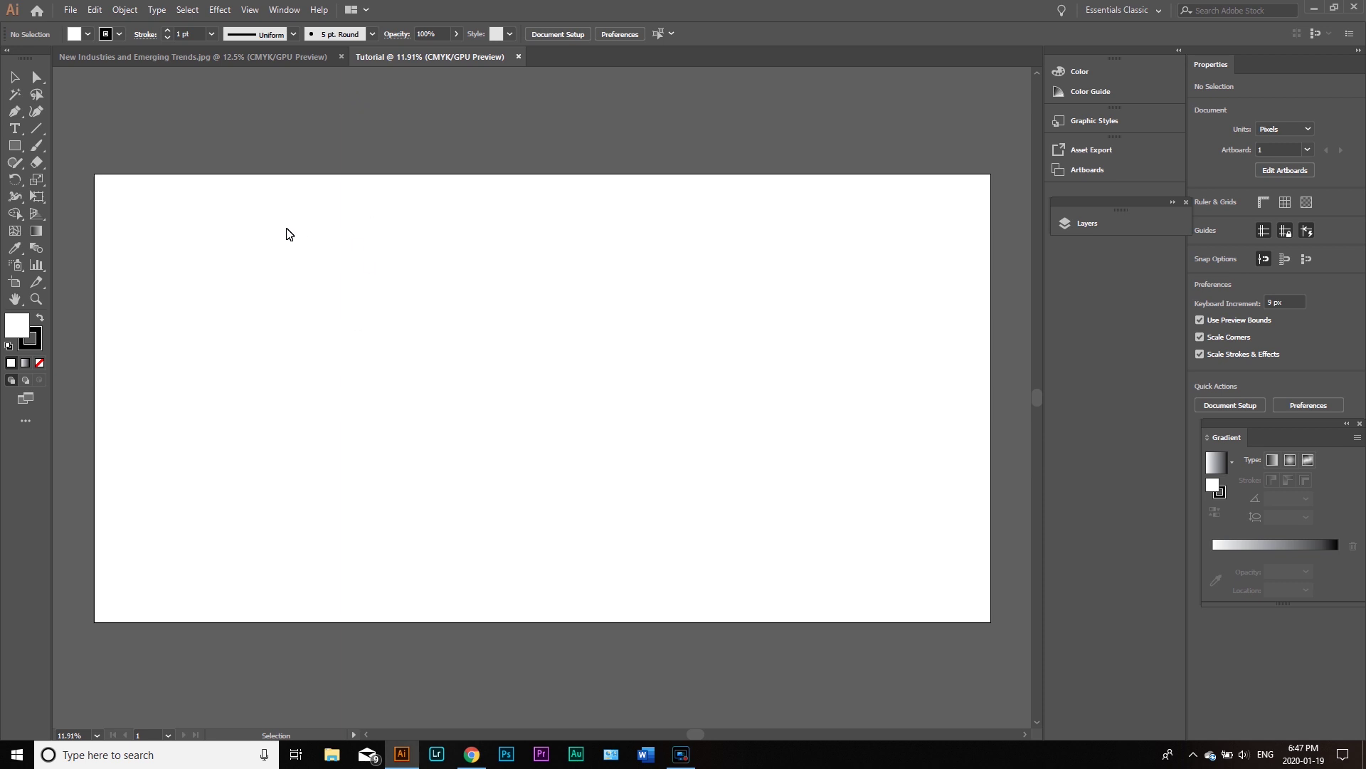
{"action": "left_click", "coordinate": [14, 77]}
Step: Draw a circle of about 1205 px with the Ellipse tool and shift it down-right
{"action": "right_click", "coordinate": [14, 148]}
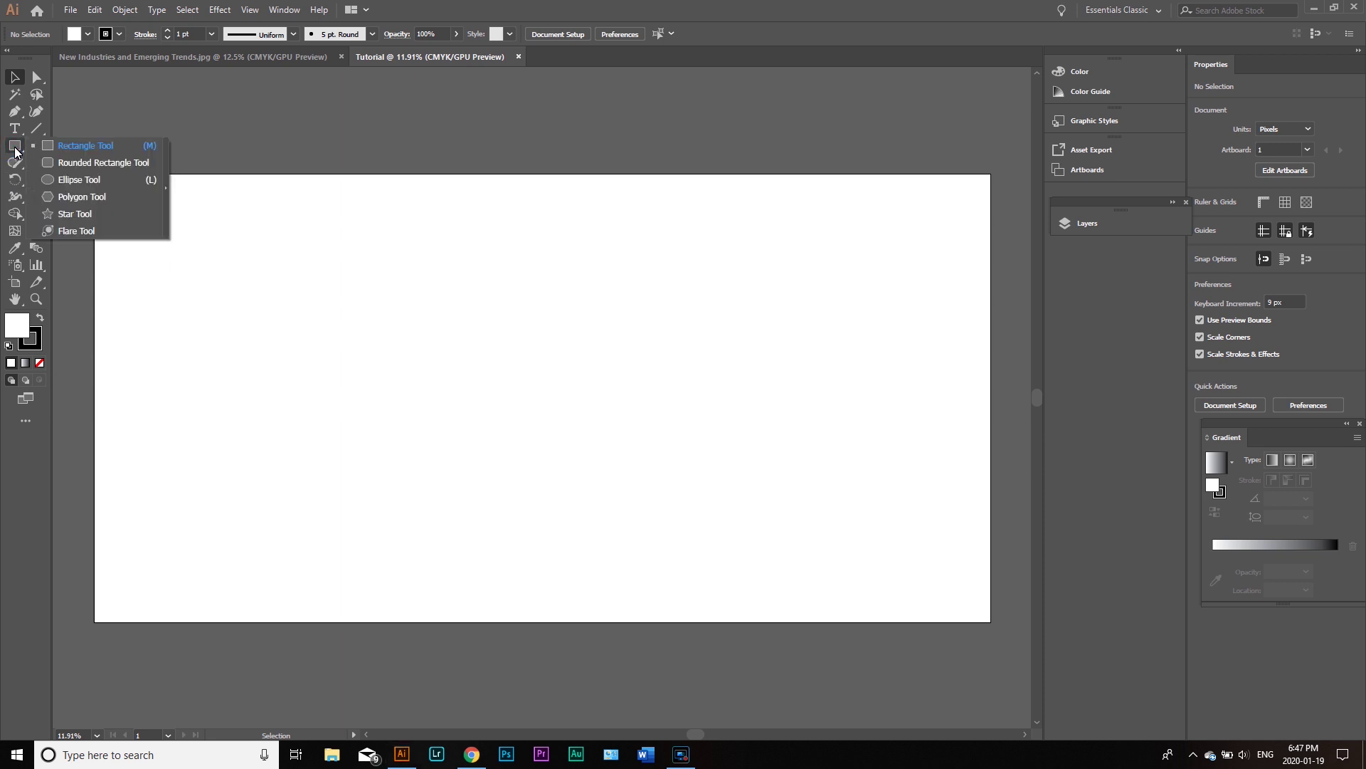
{"action": "left_click", "coordinate": [118, 179]}
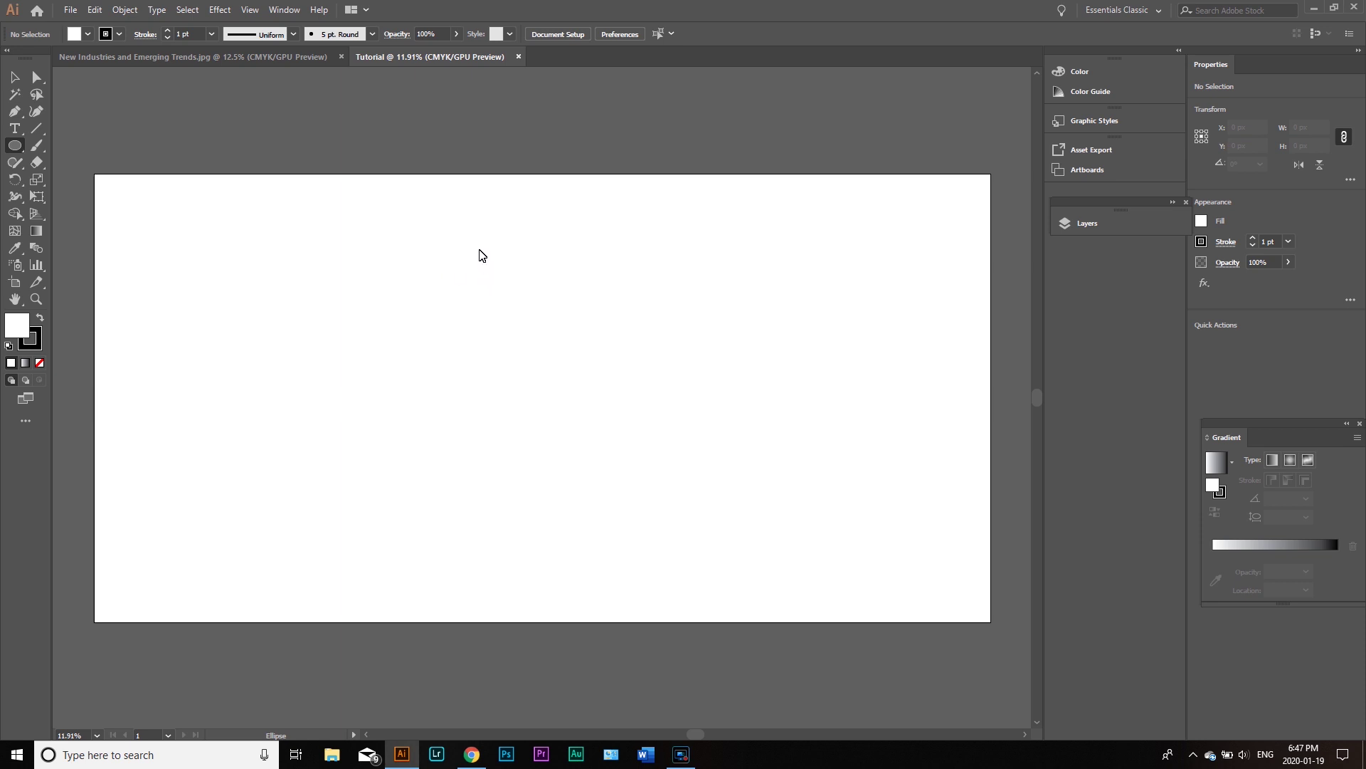
{"action": "left_click_drag", "start_coordinate": [461, 251], "coordinate": [644, 395]}
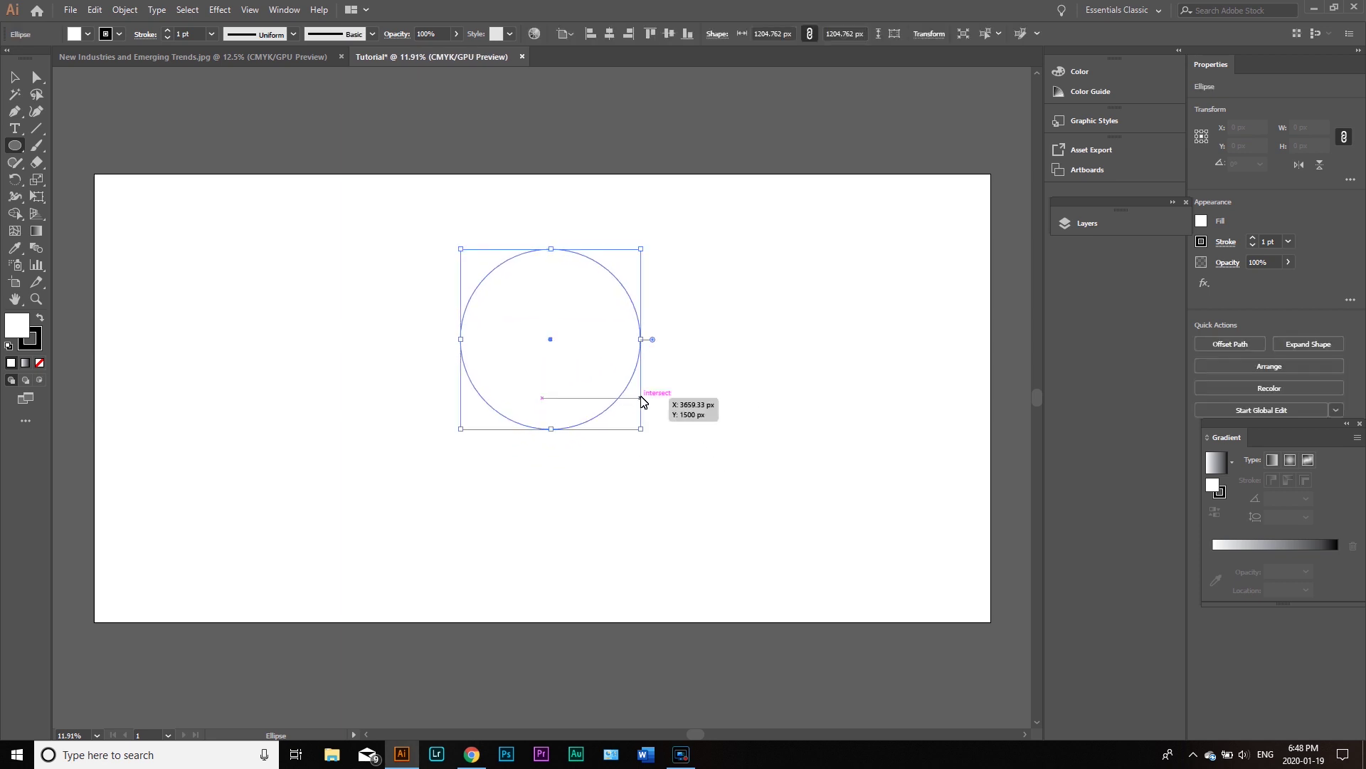
{"action": "key", "text": "v"}
{"action": "left_click", "coordinate": [745, 463]}
{"action": "left_click", "coordinate": [579, 375]}
{"action": "left_click_drag", "start_coordinate": [587, 377], "coordinate": [631, 441]}
{"action": "left_click", "coordinate": [702, 413]}
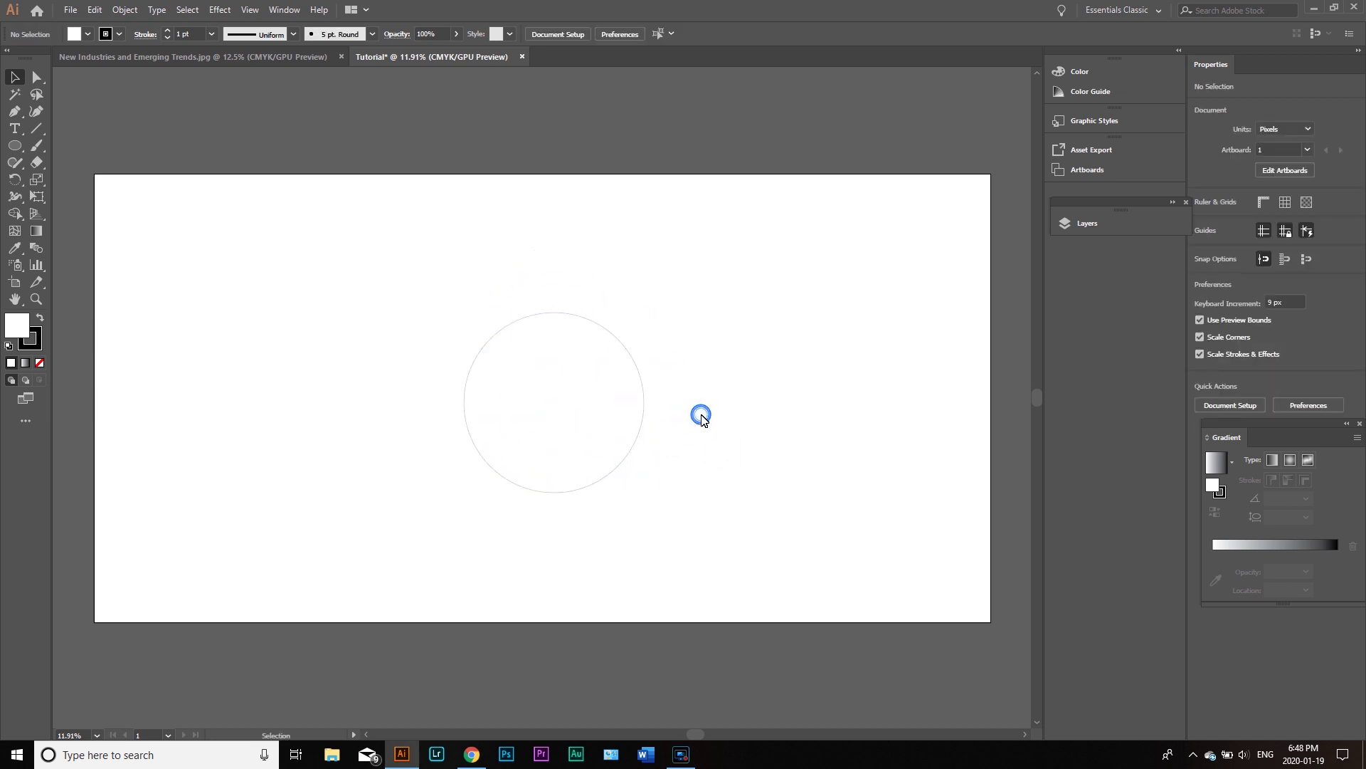
{"action": "left_click", "coordinate": [624, 420]}
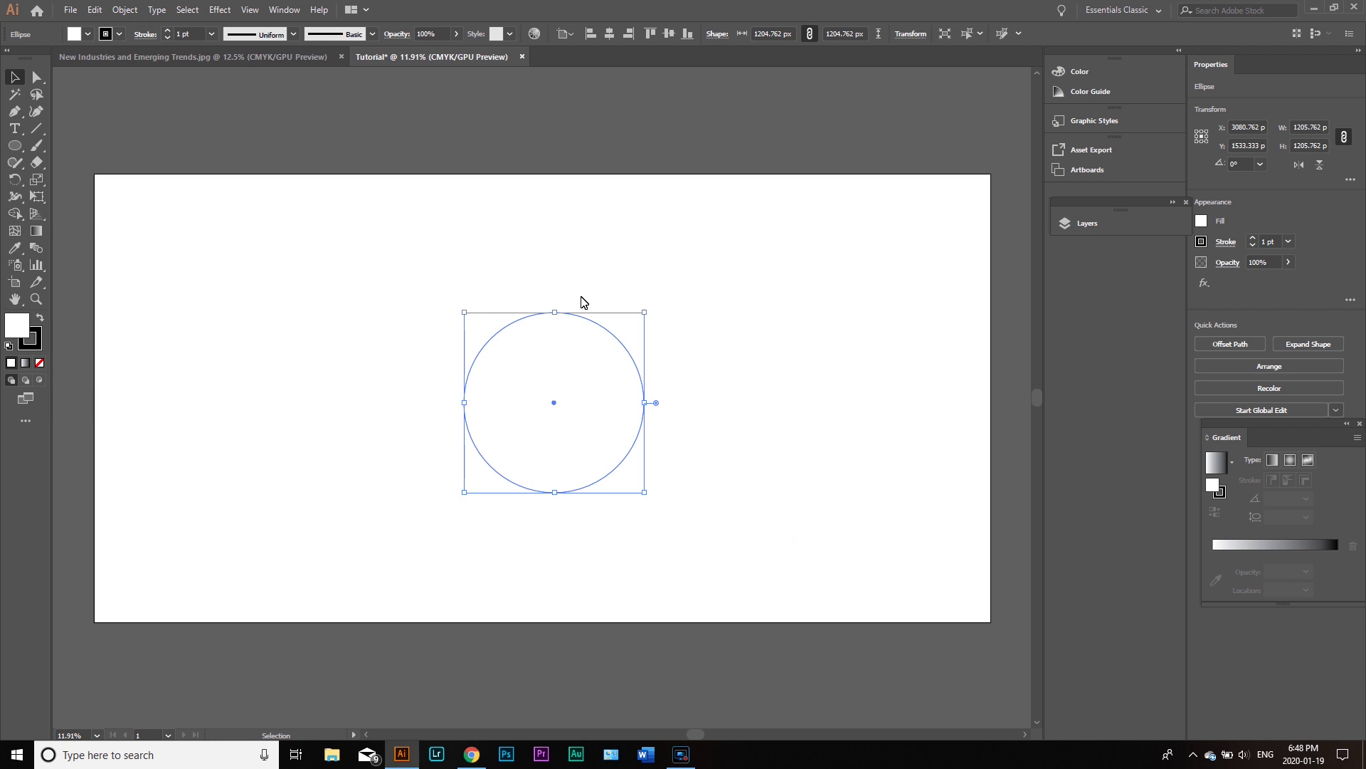
Step: Compare against the icon set document, then return to the Tutorial circle
{"action": "left_click", "coordinate": [283, 53]}
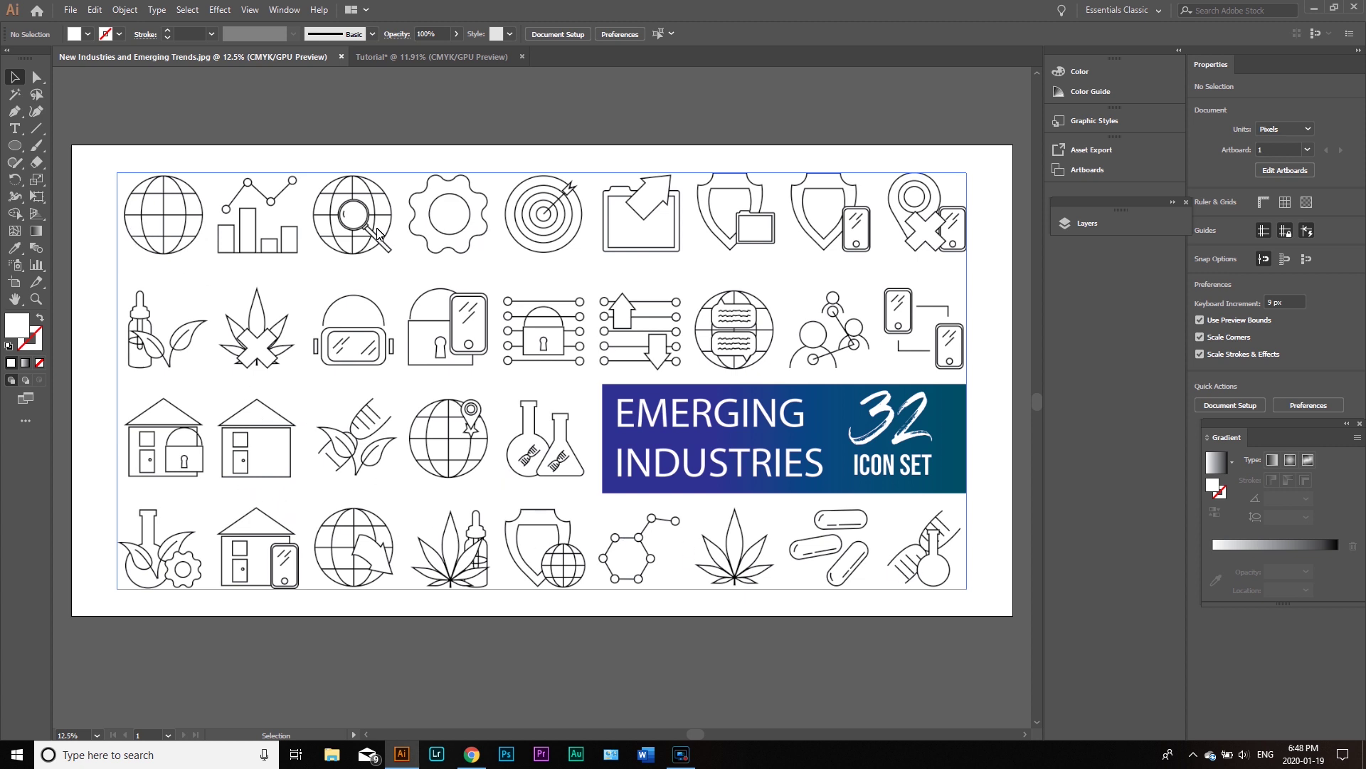
{"action": "left_click", "coordinate": [496, 61]}
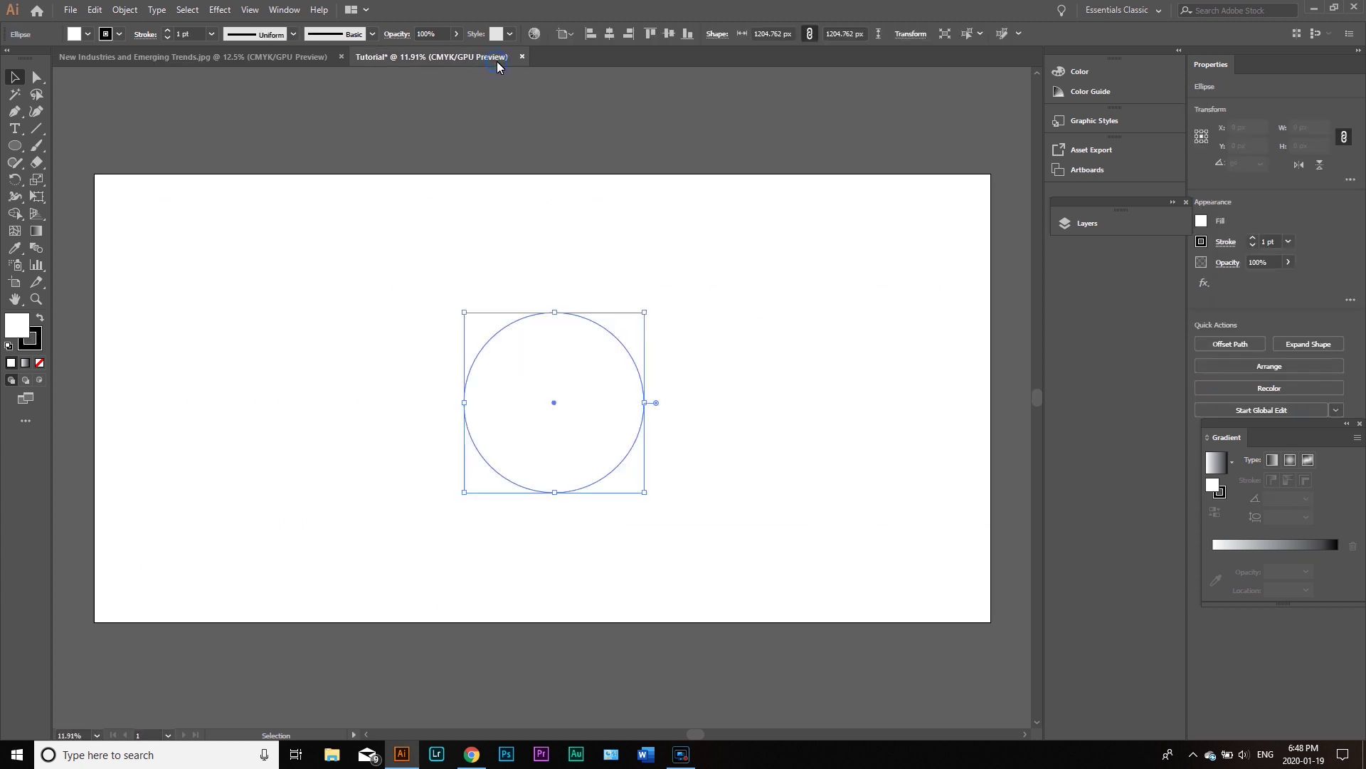
{"action": "left_click", "coordinate": [552, 247]}
{"action": "left_click", "coordinate": [542, 379]}
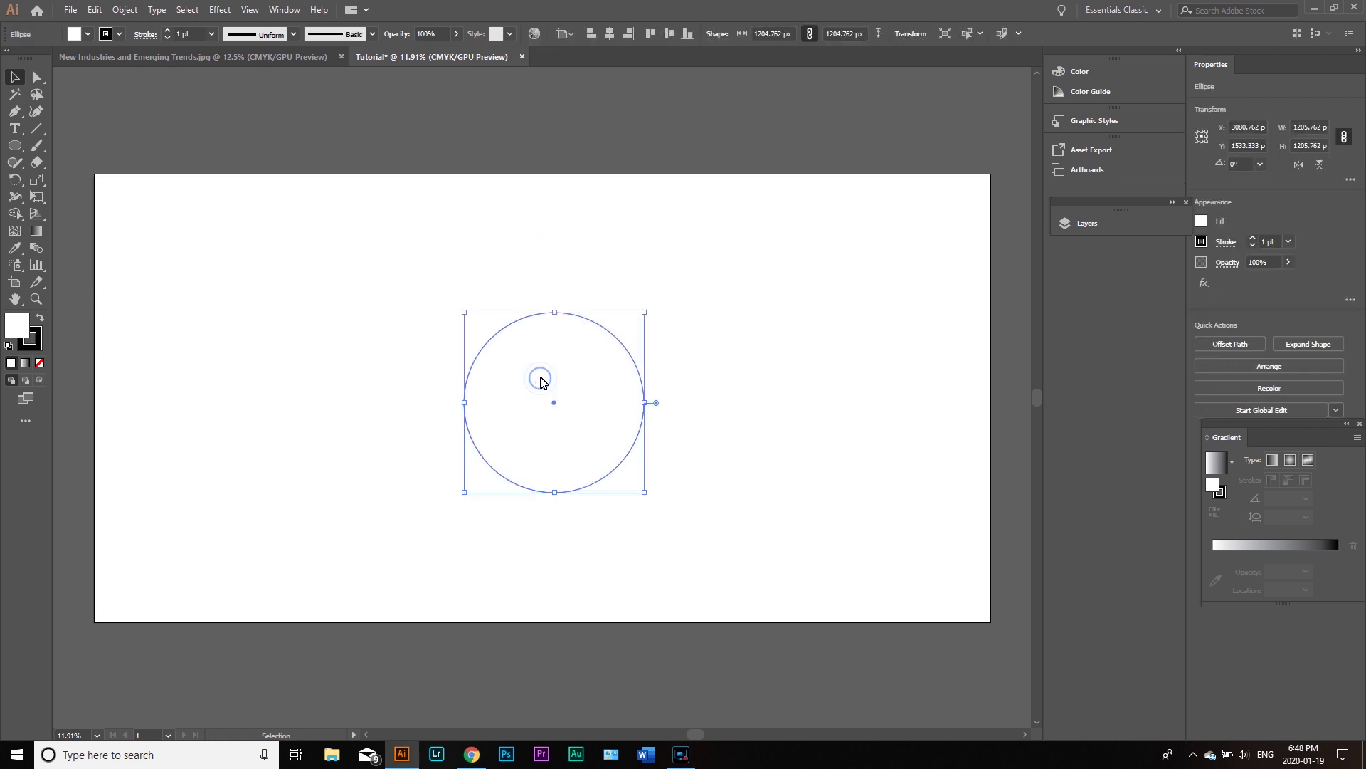
{"action": "left_click", "coordinate": [740, 370]}
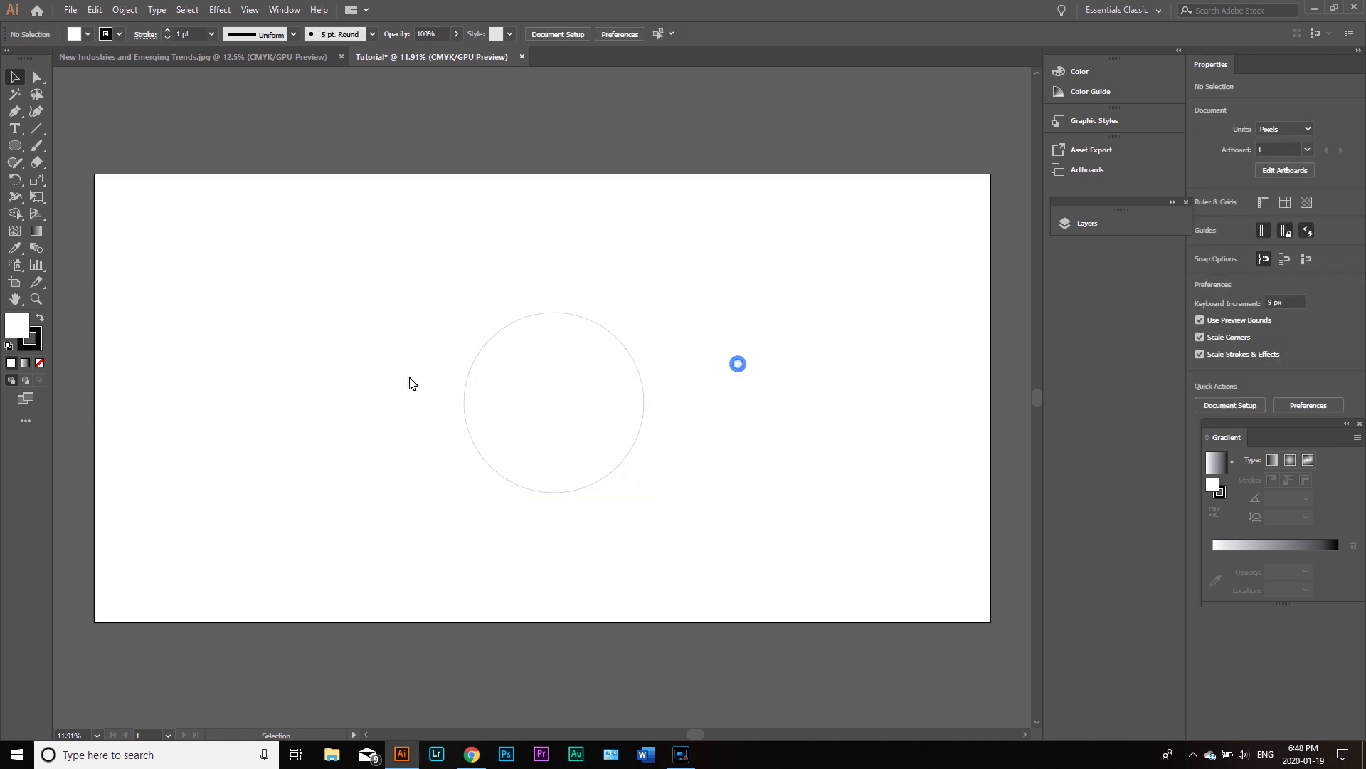
{"action": "left_click", "coordinate": [504, 397]}
{"action": "left_click", "coordinate": [390, 218]}
{"action": "left_click", "coordinate": [252, 10]}
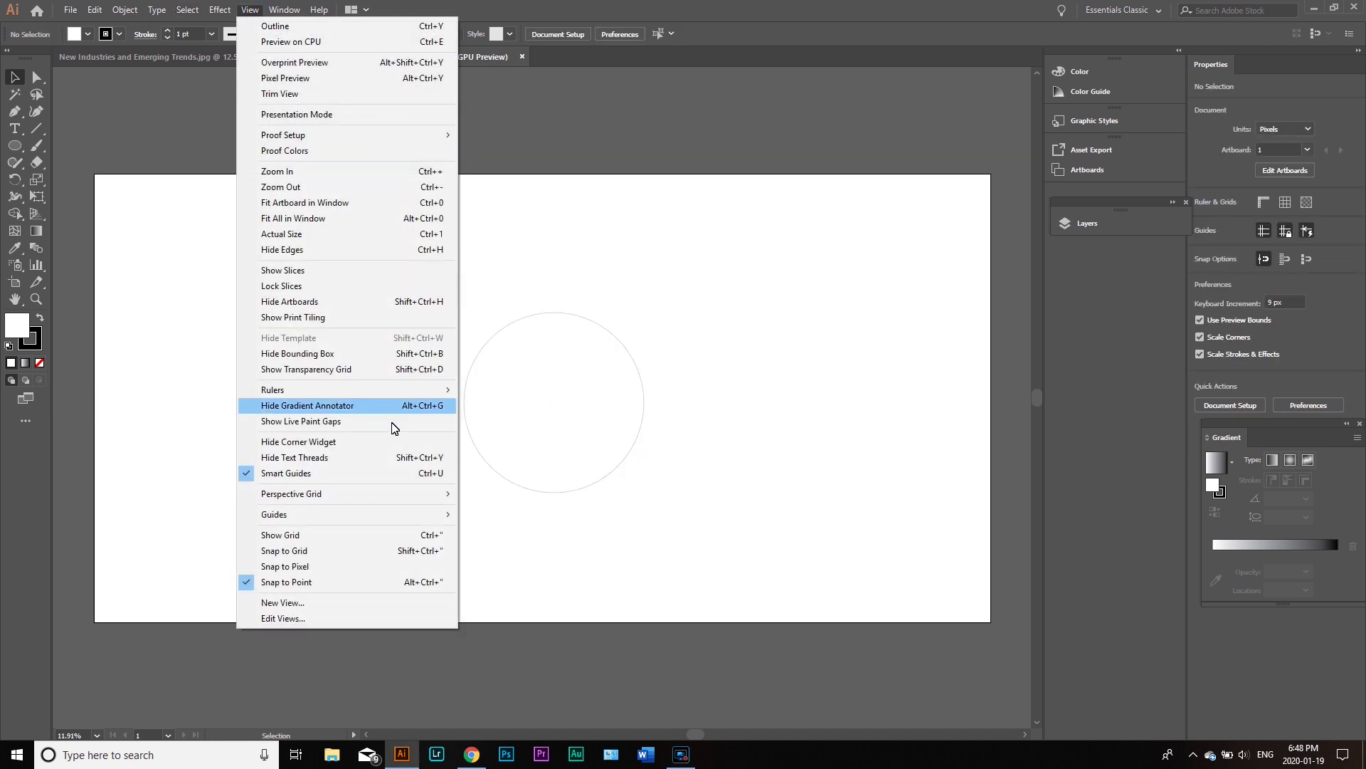
Step: Show the grid and move the circle toward the upper-left of the artboard
{"action": "left_click", "coordinate": [377, 536]}
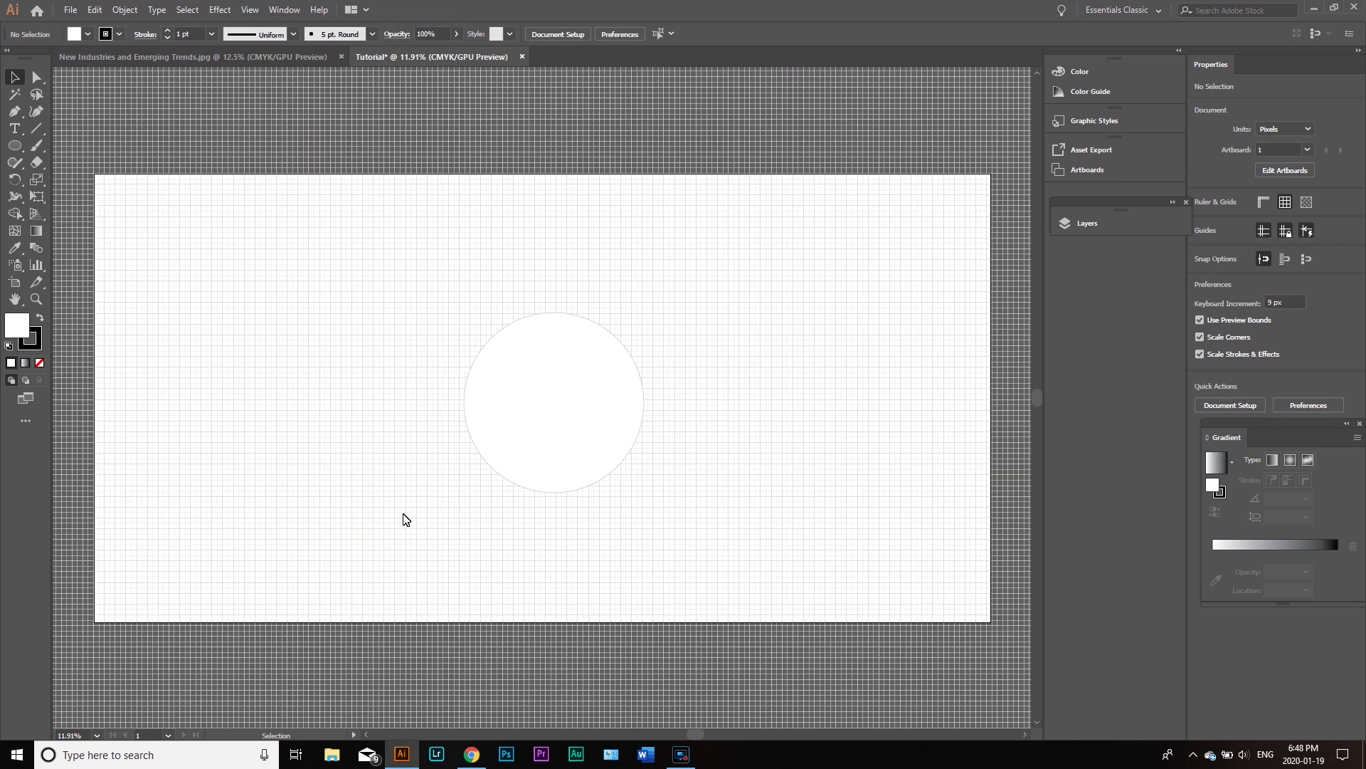
{"action": "left_click_drag", "start_coordinate": [553, 430], "coordinate": [309, 340]}
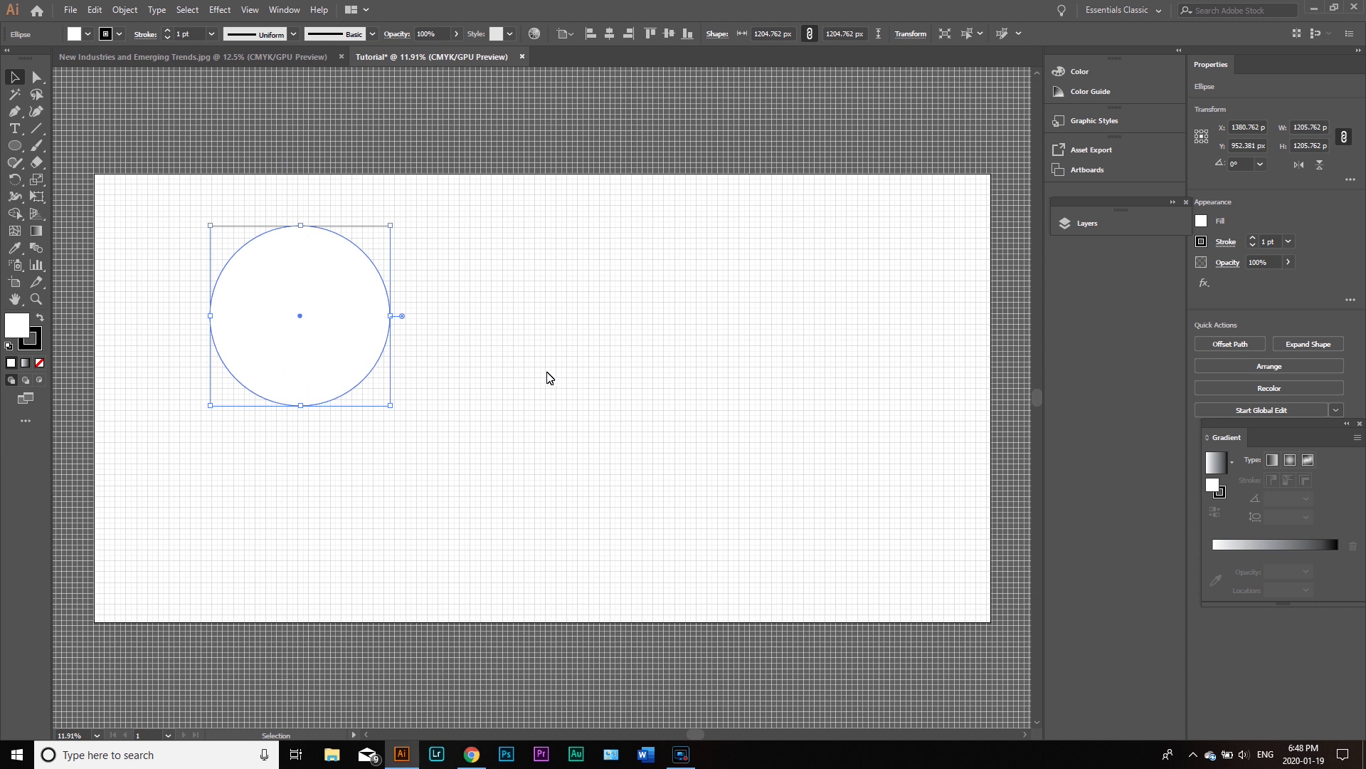
{"action": "key", "text": "space"}
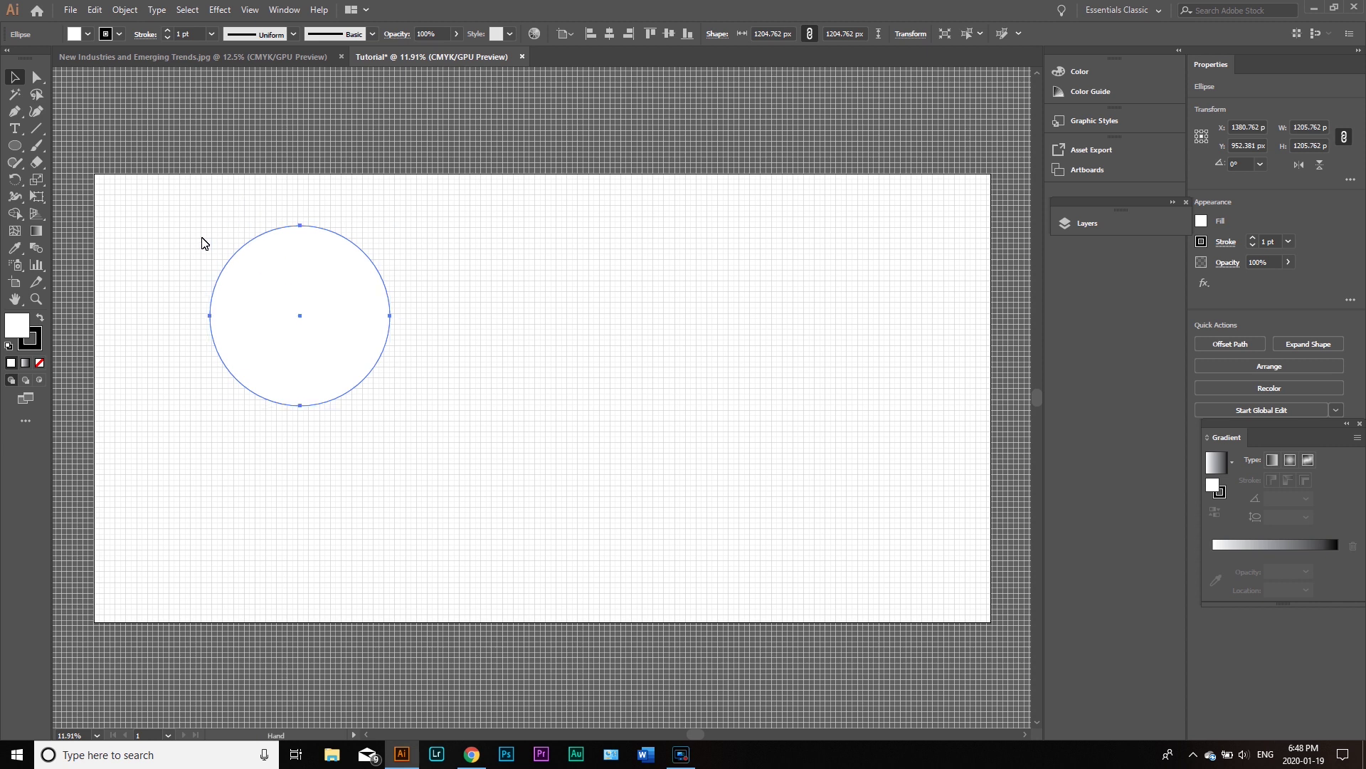
{"action": "key", "text": "space"}
{"action": "left_click_drag", "start_coordinate": [188, 230], "coordinate": [456, 228]}
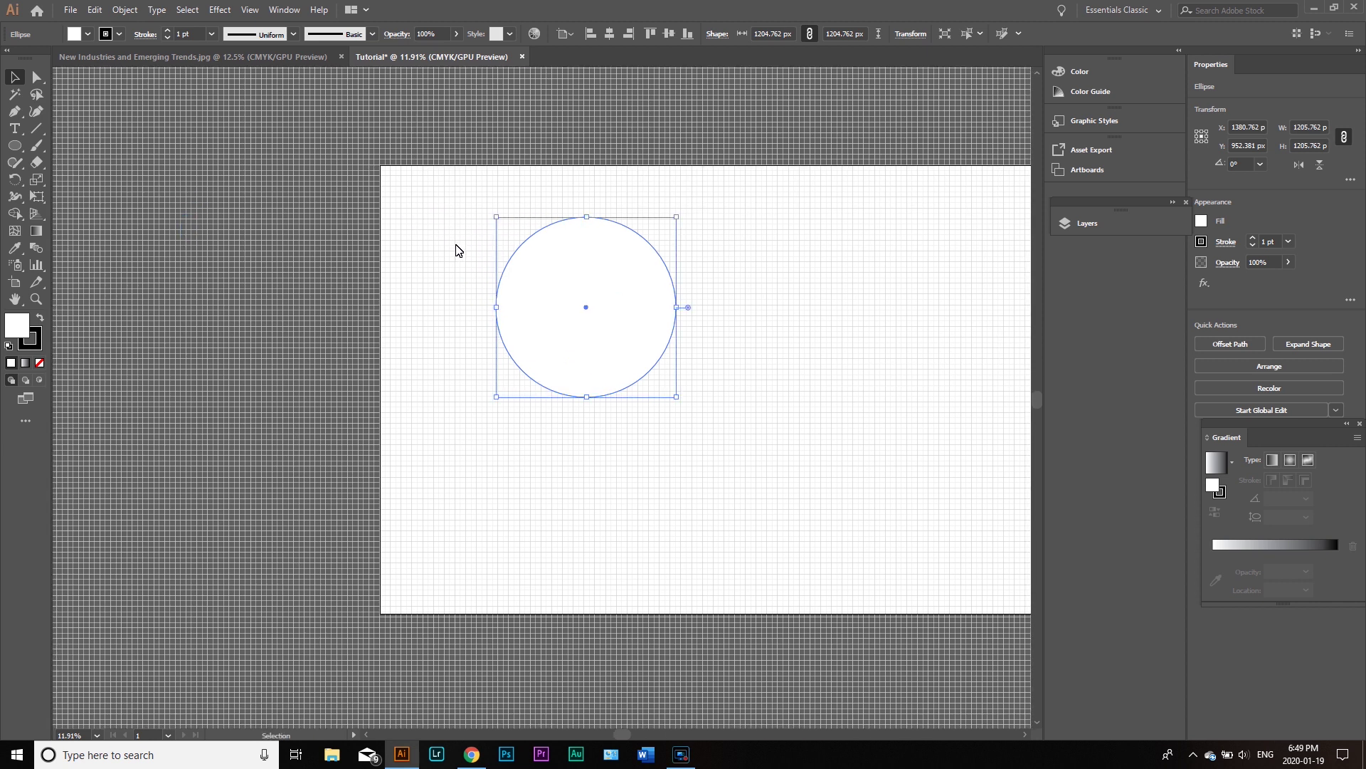
{"action": "key", "text": "space"}
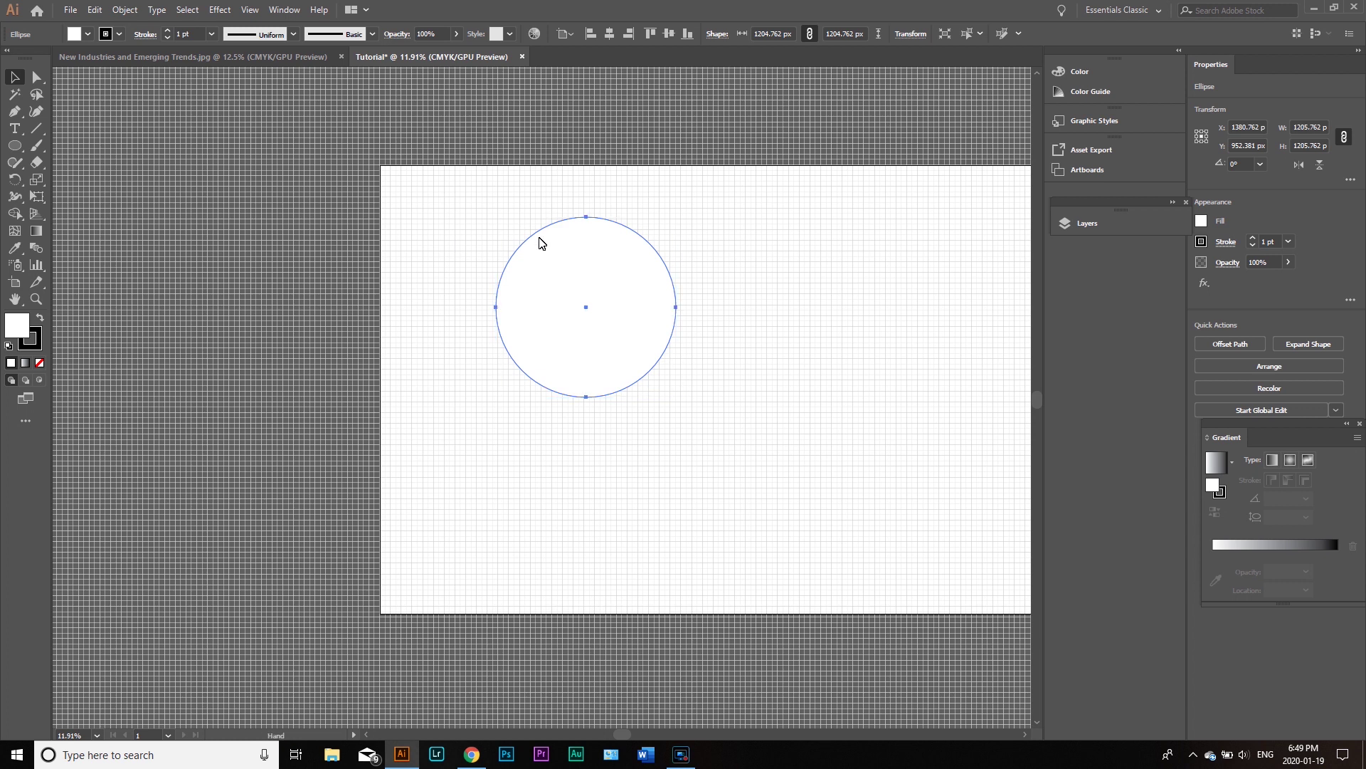
{"action": "scroll", "coordinate": [588, 229], "scroll_direction": "right", "scroll_amount": 5}
{"action": "scroll", "coordinate": [685, 259], "scroll_direction": "down", "scroll_amount": 2}
{"action": "scroll", "coordinate": [686, 258], "scroll_direction": "down", "scroll_amount": 6}
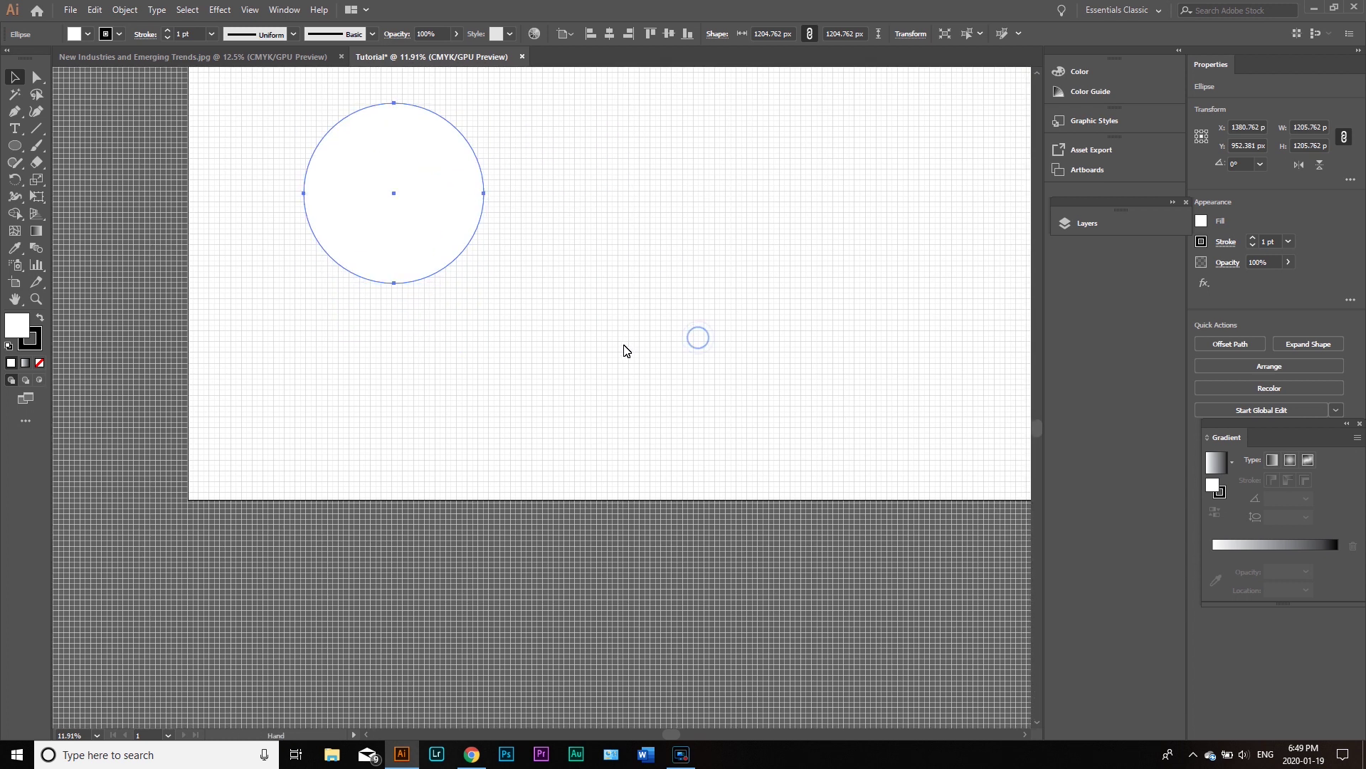
{"action": "scroll", "coordinate": [625, 345], "scroll_direction": "left", "scroll_amount": 3}
{"action": "left_click_drag", "start_coordinate": [446, 249], "coordinate": [482, 489]}
{"action": "left_click_drag", "start_coordinate": [572, 368], "coordinate": [488, 341]}
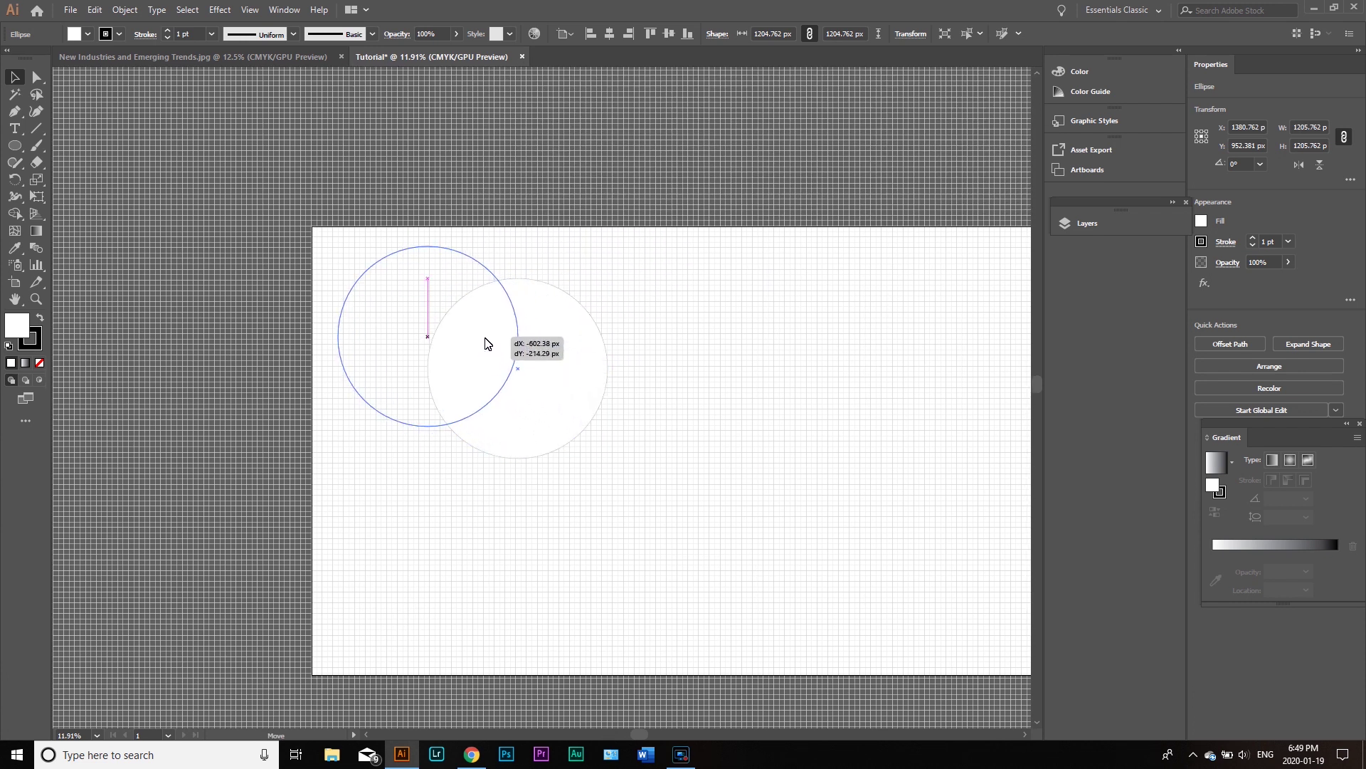
Step: Zoom the view in to 25%
{"action": "key", "text": "a"}
{"action": "key", "text": "ctrl+equal"}
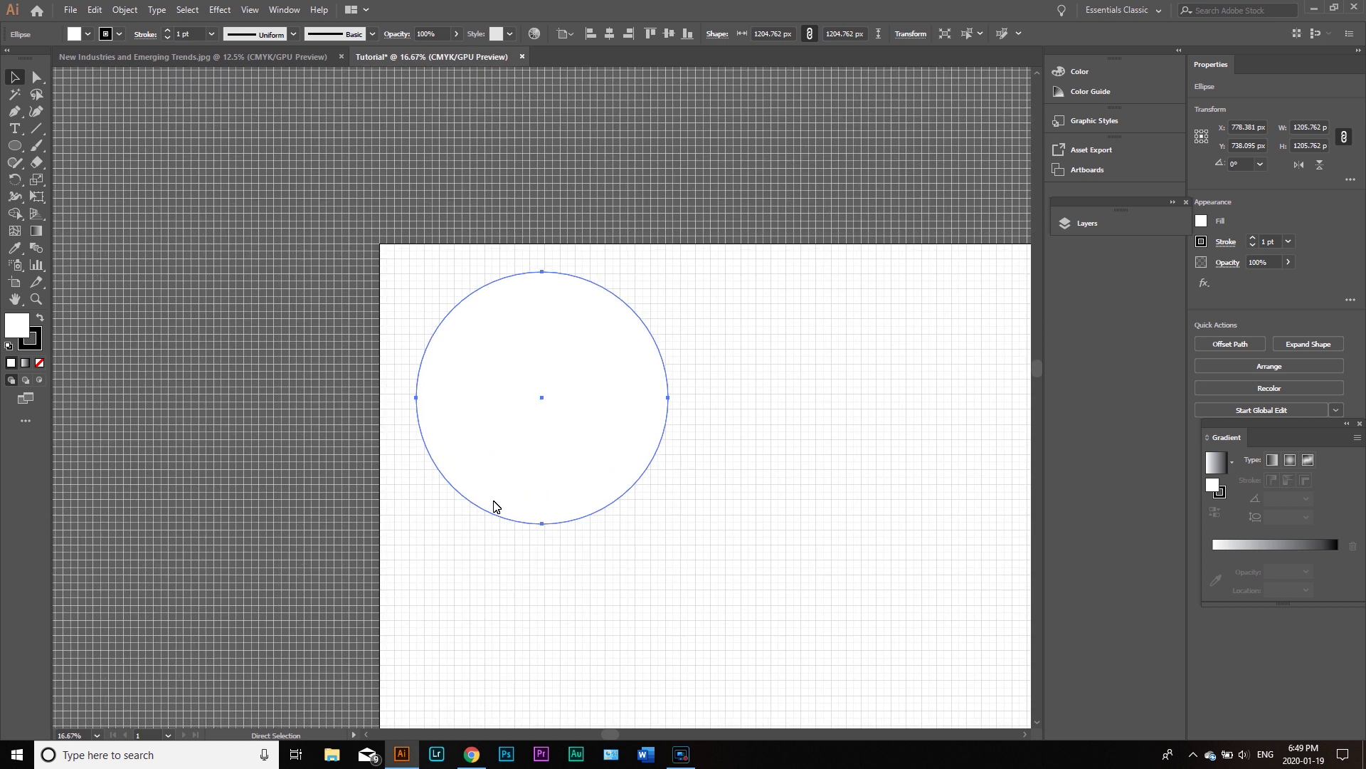
{"action": "key", "text": "ctrl+equal"}
{"action": "key", "text": "v"}
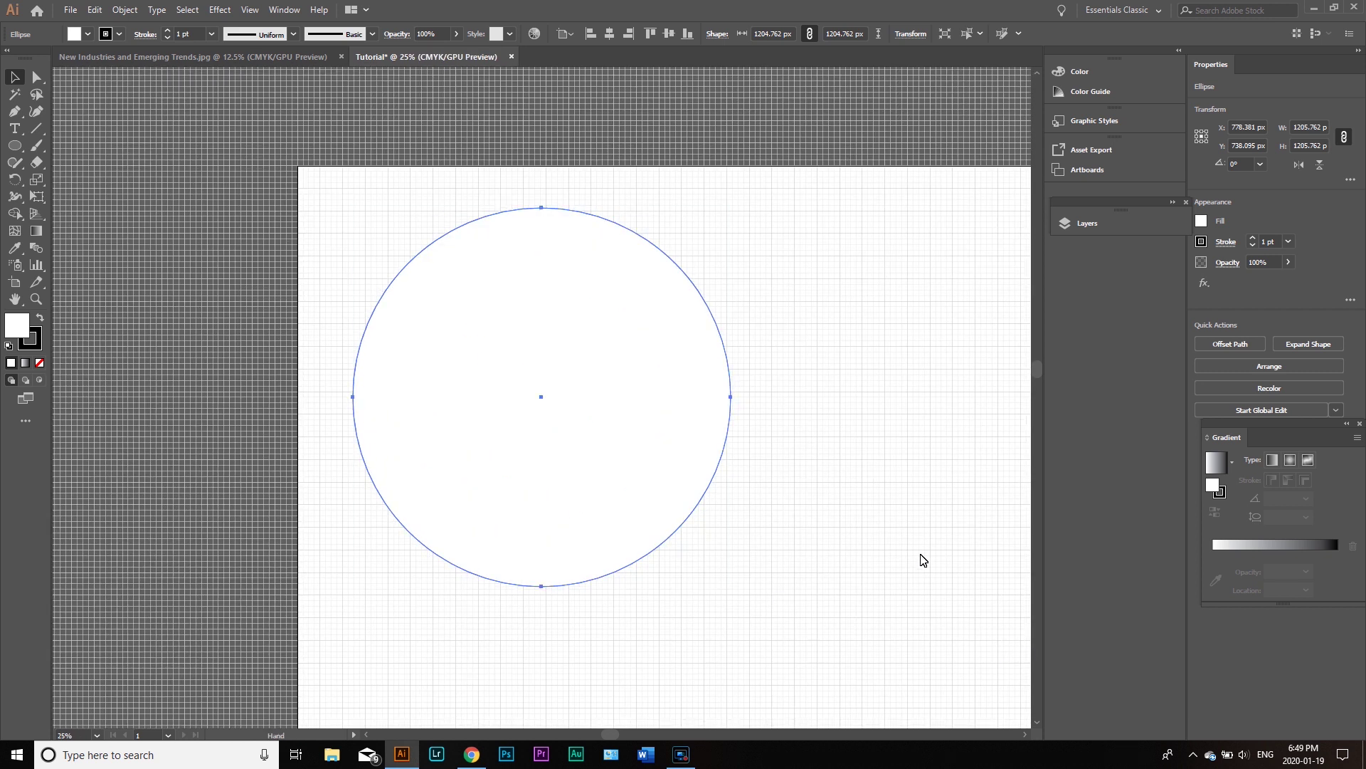
{"action": "scroll", "coordinate": [909, 473], "scroll_direction": "down", "scroll_amount": 1}
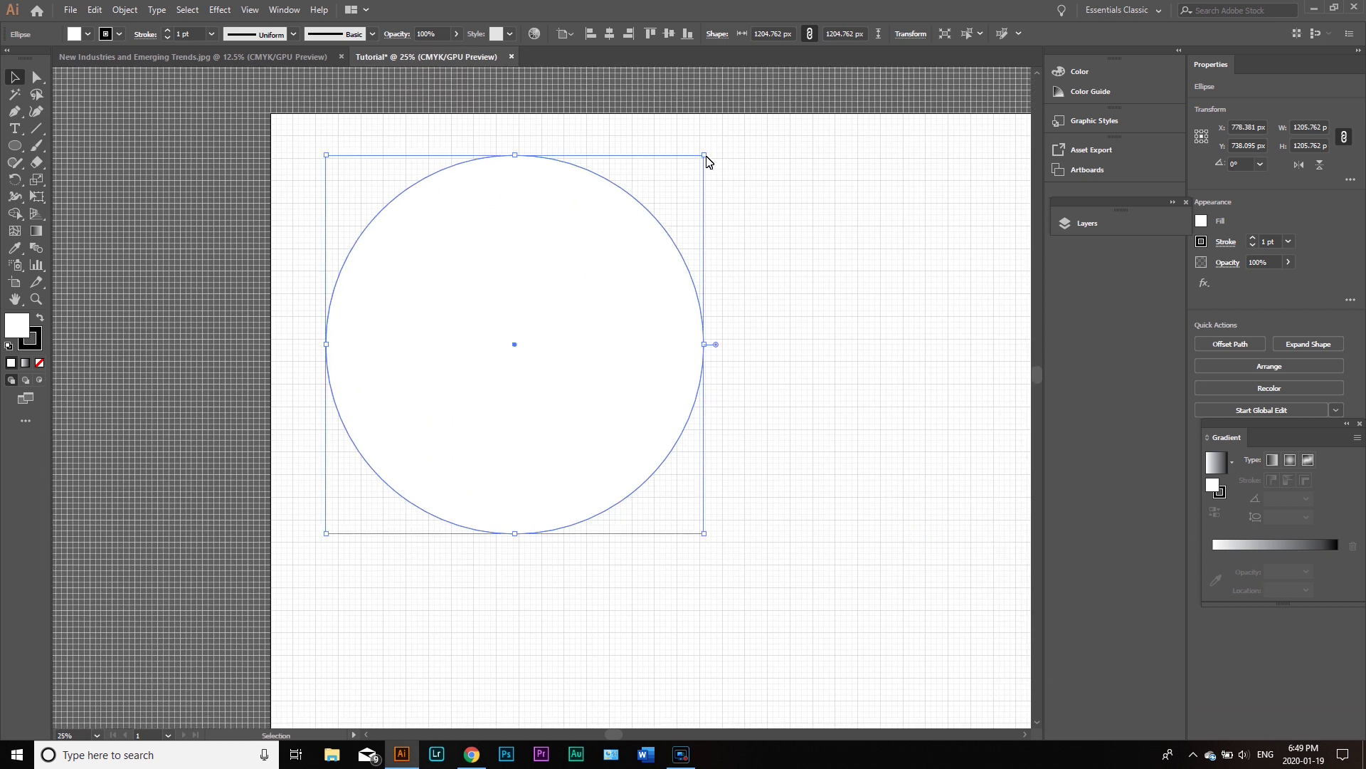
Step: Resize the circle to about 649 px and move it higher on the artboard
{"action": "mouse_move", "coordinate": [704, 155]}
{"action": "left_mouse_down"}
{"action": "mouse_move", "coordinate": [695, 189]}
{"action": "mouse_move", "coordinate": [565, 348]}
{"action": "mouse_move", "coordinate": [518, 374]}
{"action": "left_mouse_up"}
{"action": "left_click_drag", "start_coordinate": [479, 420], "coordinate": [560, 354]}
{"action": "mouse_move", "coordinate": [600, 276]}
{"action": "left_mouse_down"}
{"action": "mouse_move", "coordinate": [732, 220]}
{"action": "mouse_move", "coordinate": [661, 214]}
{"action": "left_mouse_up"}
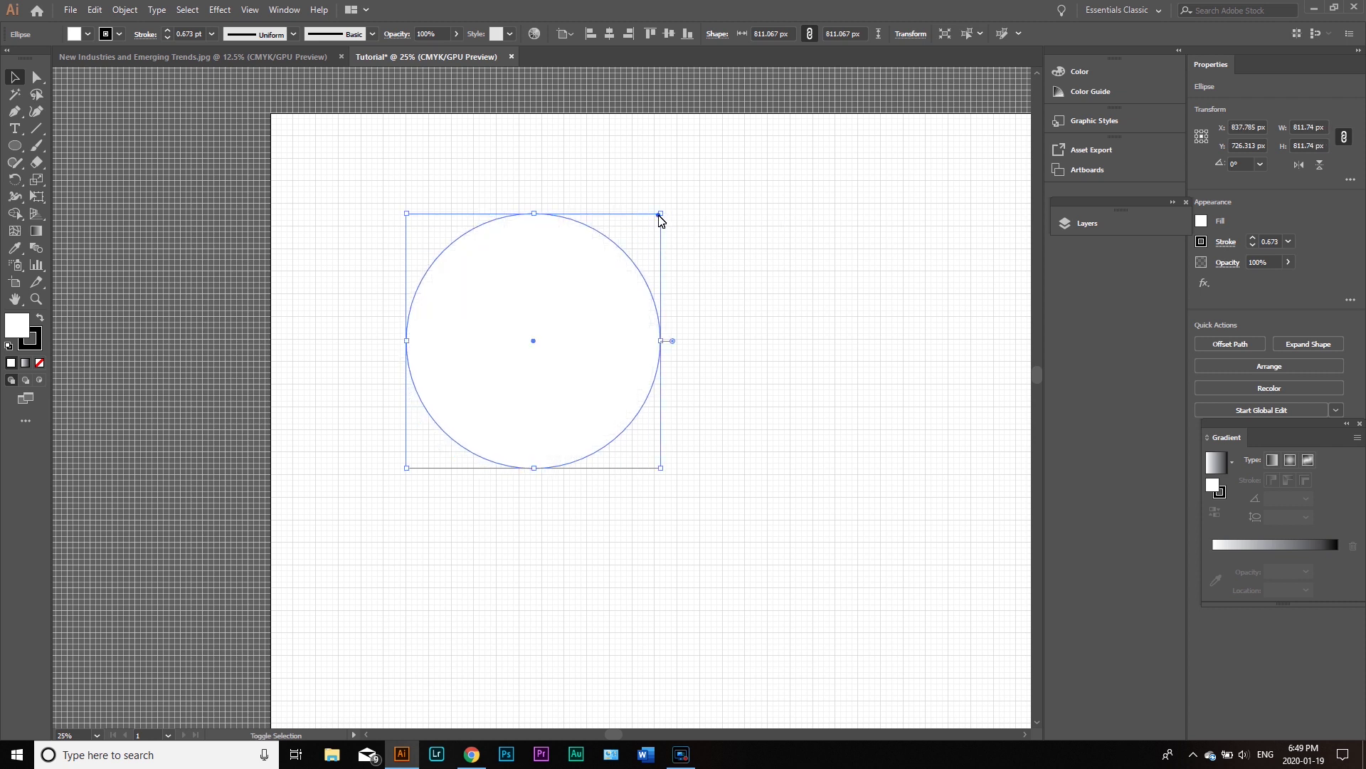
{"action": "mouse_move", "coordinate": [661, 213]}
{"action": "left_mouse_down"}
{"action": "mouse_move", "coordinate": [780, 135]}
{"action": "mouse_move", "coordinate": [747, 149]}
{"action": "left_mouse_up"}
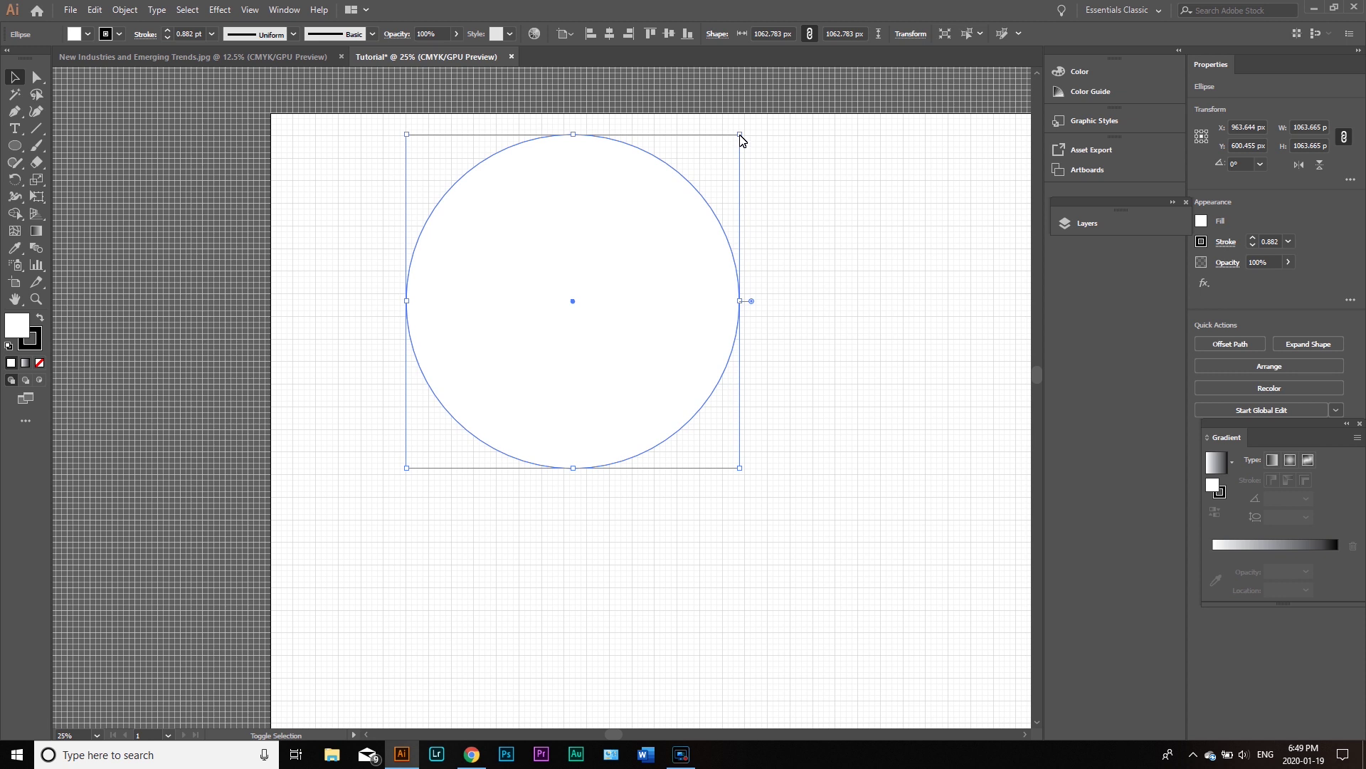
{"action": "mouse_move", "coordinate": [740, 136]}
{"action": "left_mouse_down"}
{"action": "mouse_move", "coordinate": [611, 264]}
{"action": "mouse_move", "coordinate": [802, 189]}
{"action": "mouse_move", "coordinate": [702, 171]}
{"action": "mouse_move", "coordinate": [593, 291]}
{"action": "left_mouse_up"}
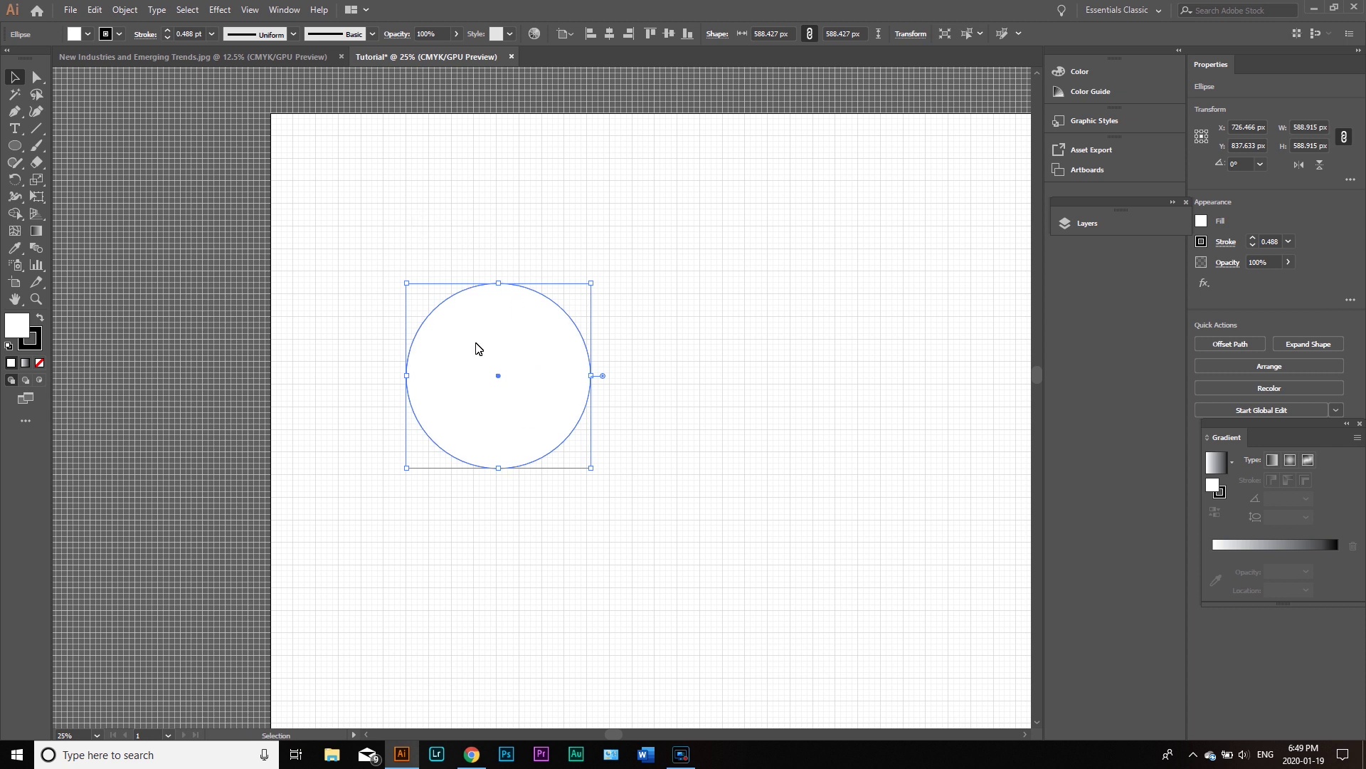
{"action": "left_click_drag", "start_coordinate": [489, 347], "coordinate": [505, 286]}
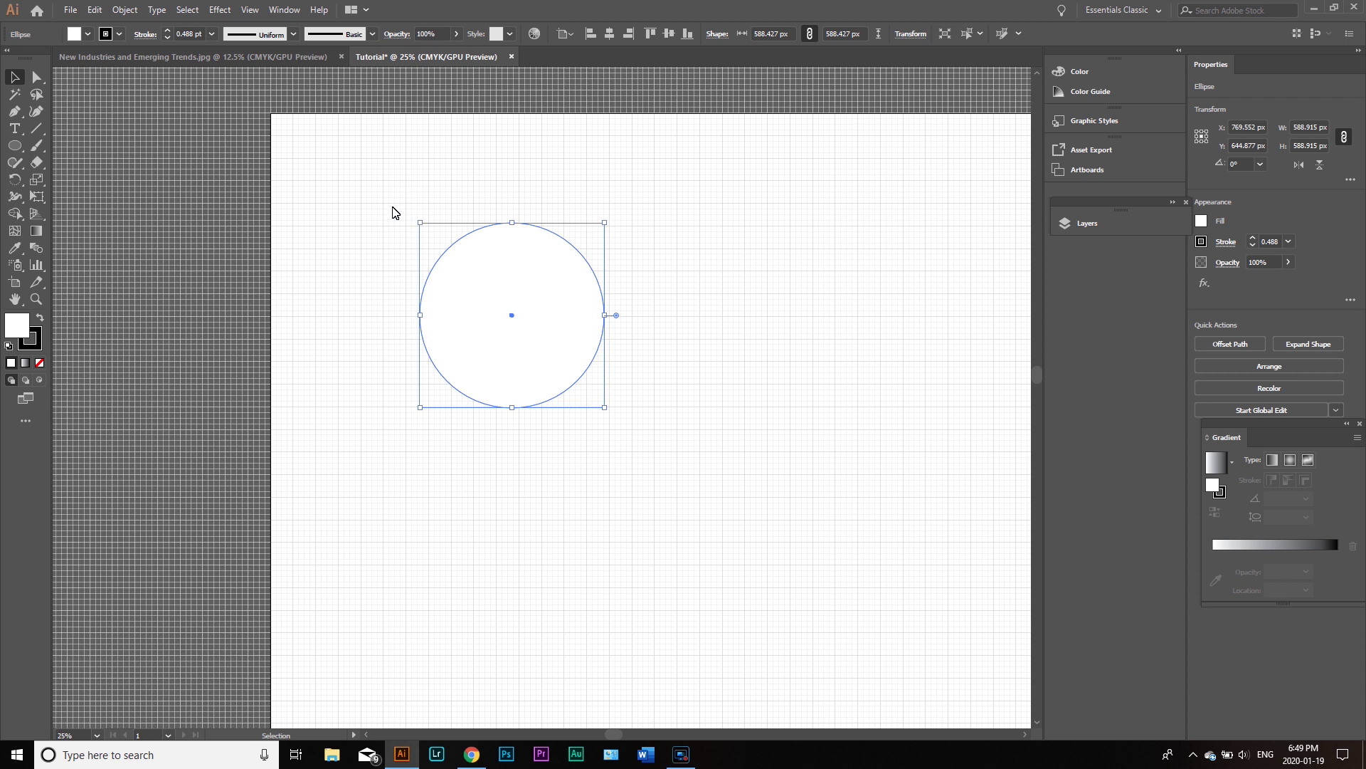
Step: Shrink the circle to 504 px wide and nudge it up to X 684.311, Y 455.795 px
{"action": "left_click", "coordinate": [419, 198]}
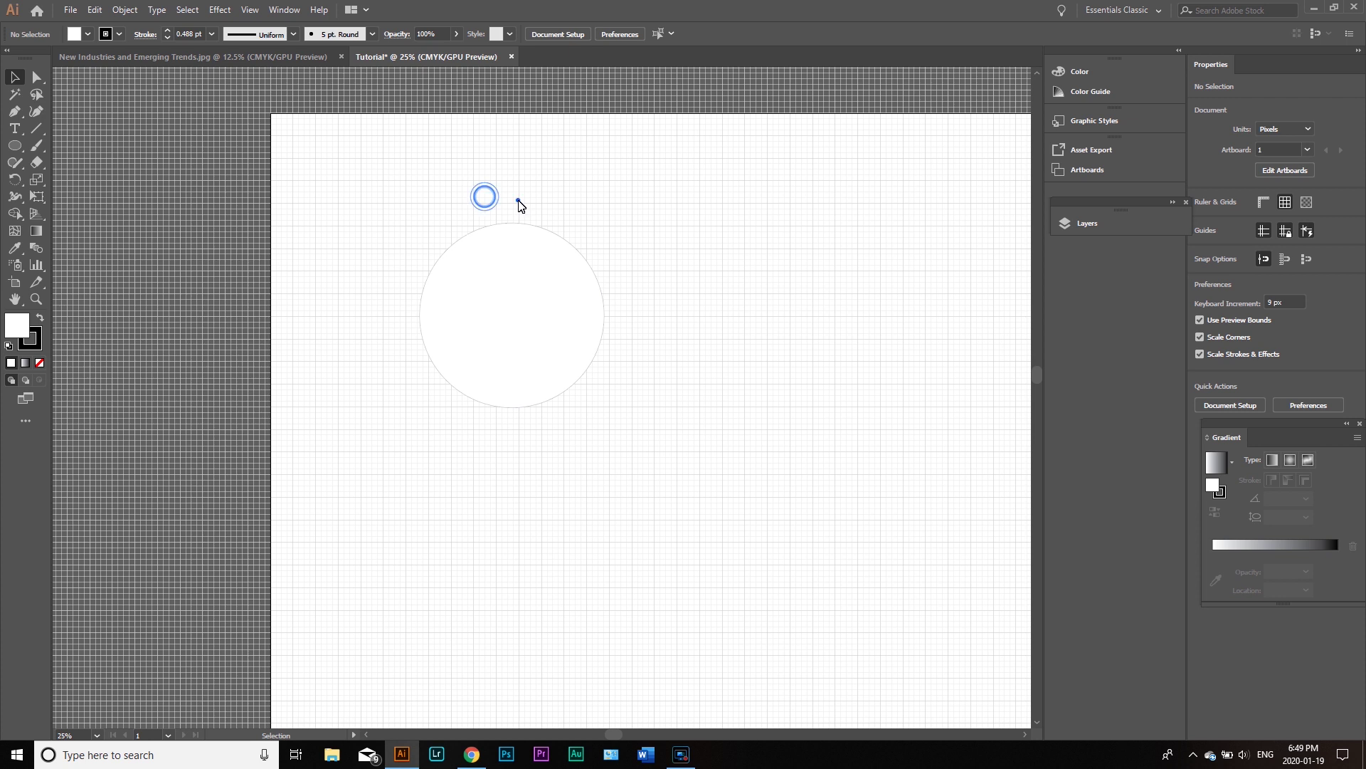
{"action": "left_click", "coordinate": [527, 261]}
{"action": "left_click_drag", "start_coordinate": [528, 266], "coordinate": [515, 224]}
{"action": "left_click", "coordinate": [424, 176]}
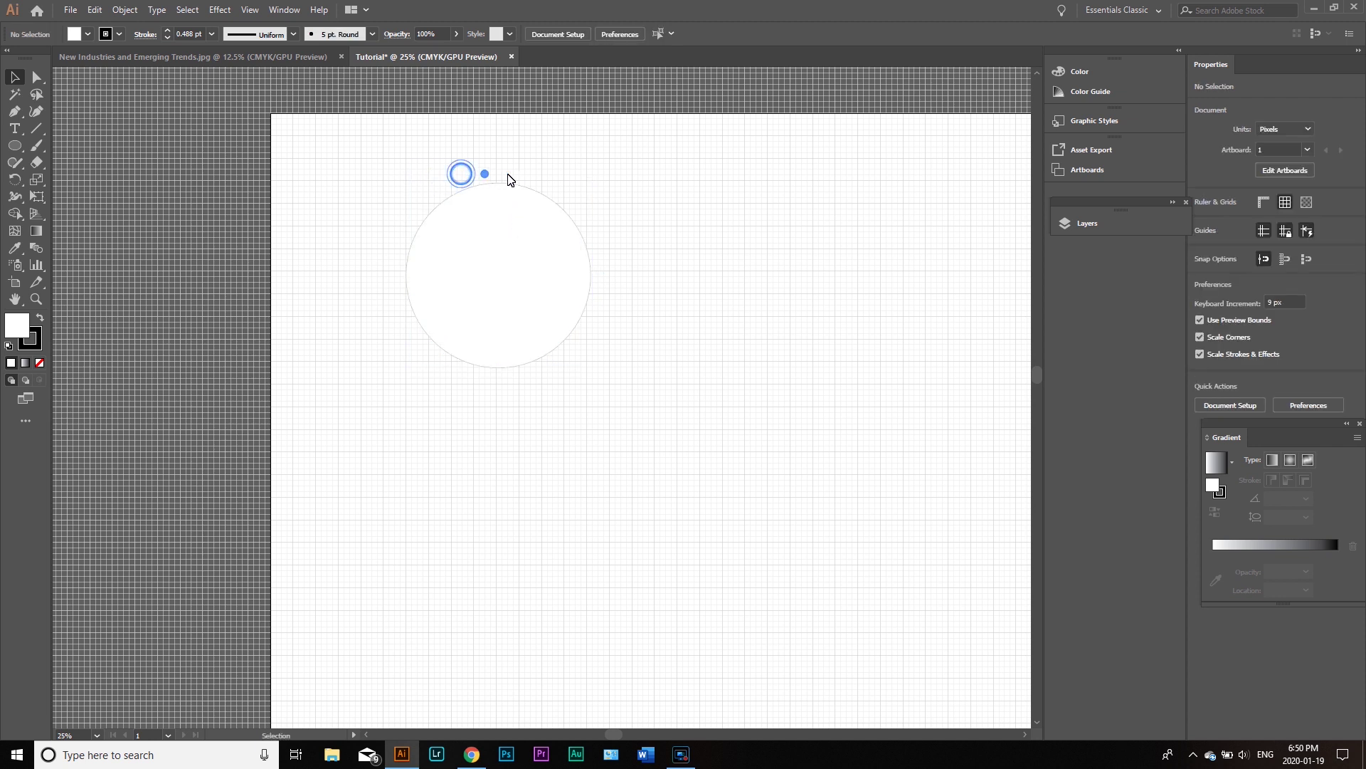
{"action": "left_click", "coordinate": [549, 172]}
{"action": "left_click", "coordinate": [546, 264]}
{"action": "left_click_drag", "start_coordinate": [591, 184], "coordinate": [564, 207]}
{"action": "left_click_drag", "start_coordinate": [518, 274], "coordinate": [520, 254]}
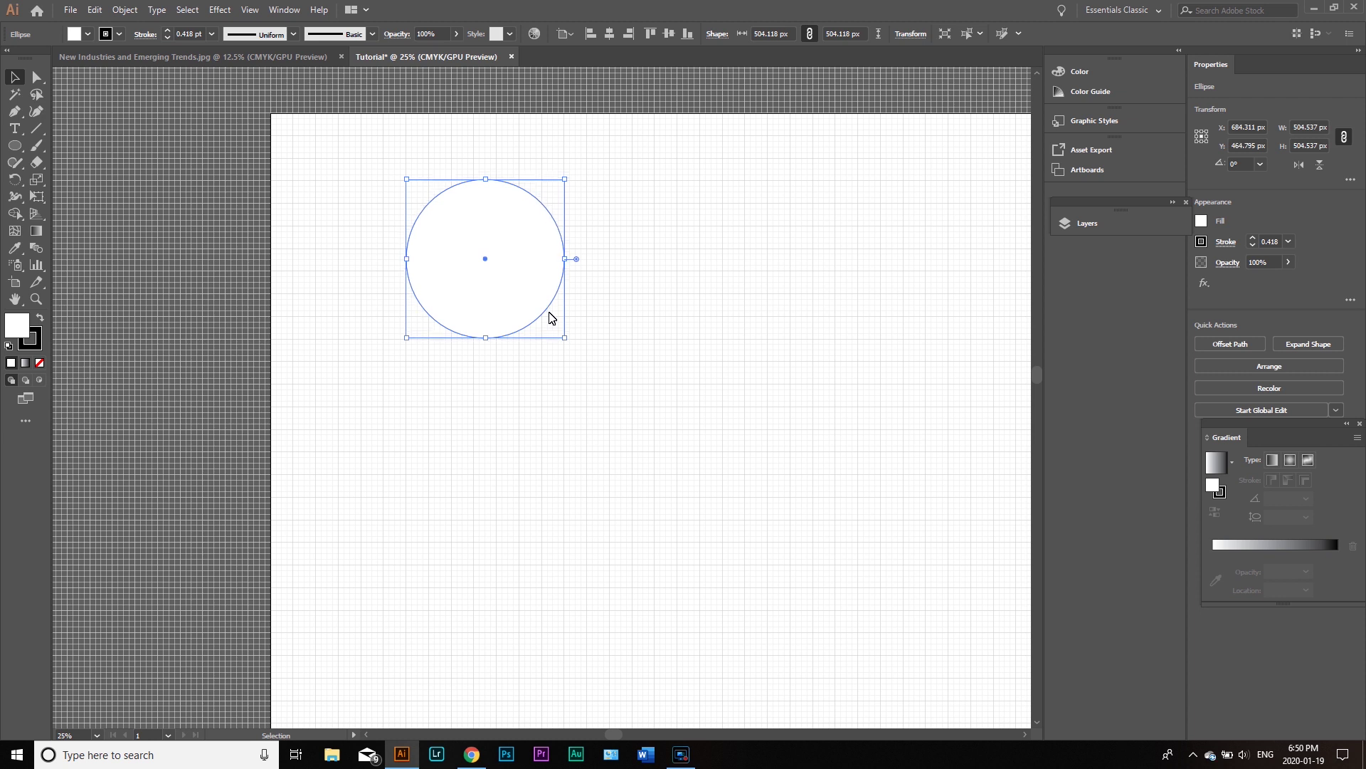
{"action": "key", "text": "Up"}
{"action": "key", "text": "Up"}
{"action": "key", "text": "Up"}
{"action": "key", "text": "Up"}
{"action": "key", "text": "Up"}
{"action": "key", "text": "Up"}
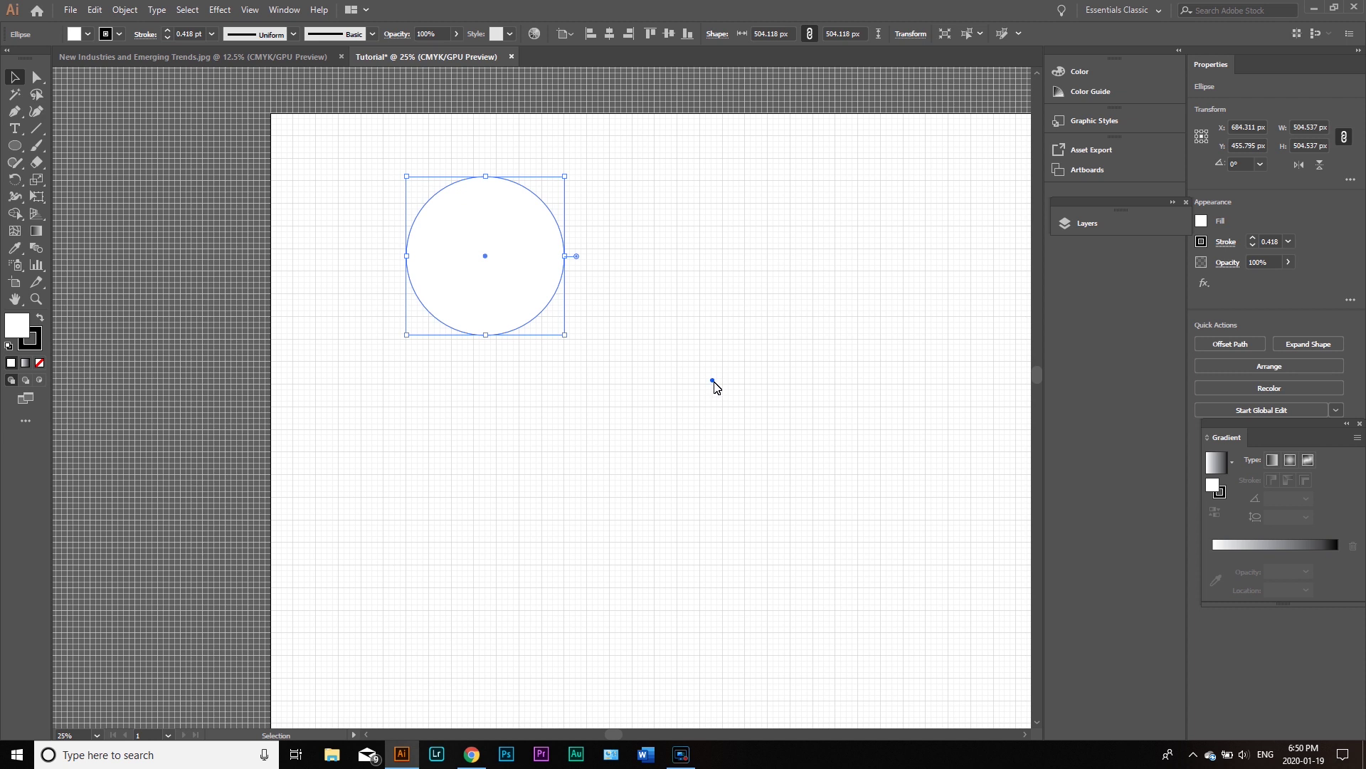
{"action": "left_click", "coordinate": [714, 384]}
{"action": "left_click", "coordinate": [421, 281]}
Step: Remove the circle's fill and give it a 5 pt outline
{"action": "left_click", "coordinate": [37, 343]}
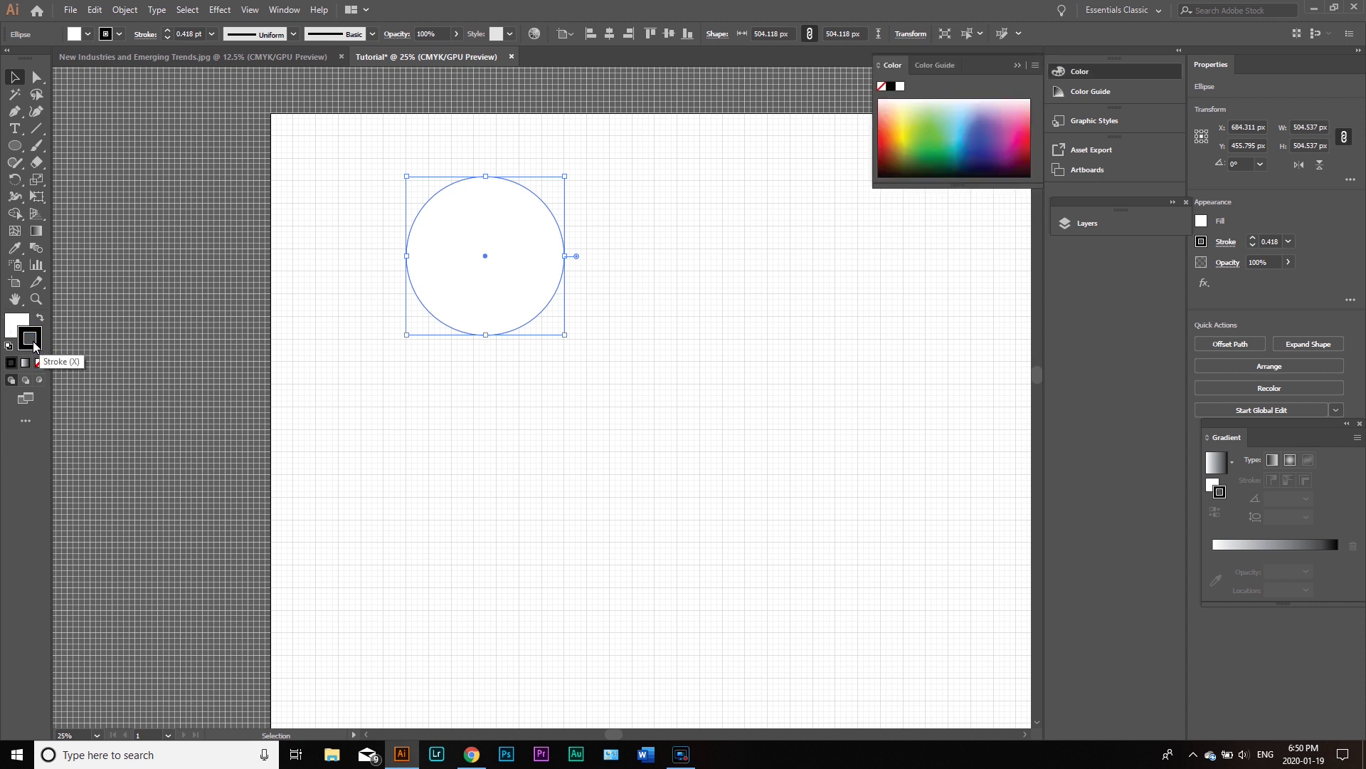
{"action": "left_click", "coordinate": [12, 324]}
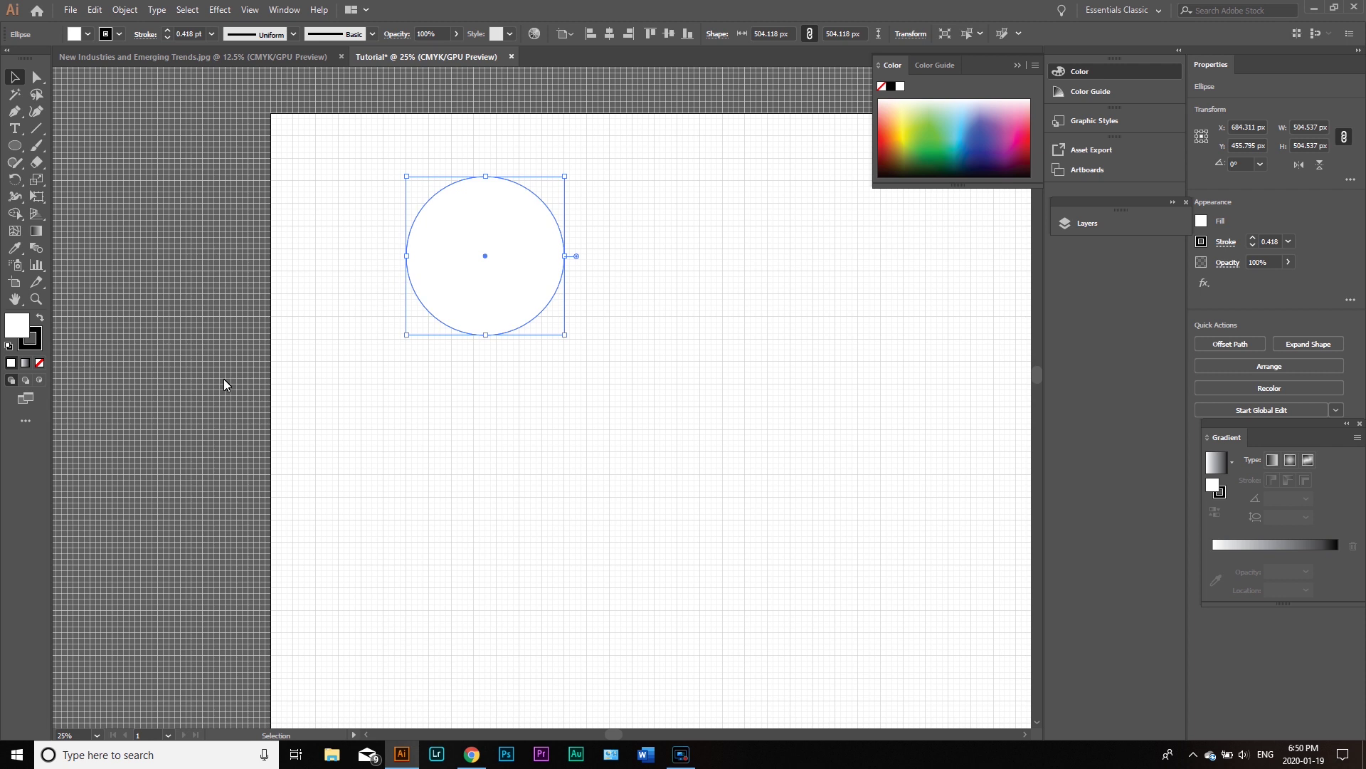
{"action": "left_click", "coordinate": [40, 365]}
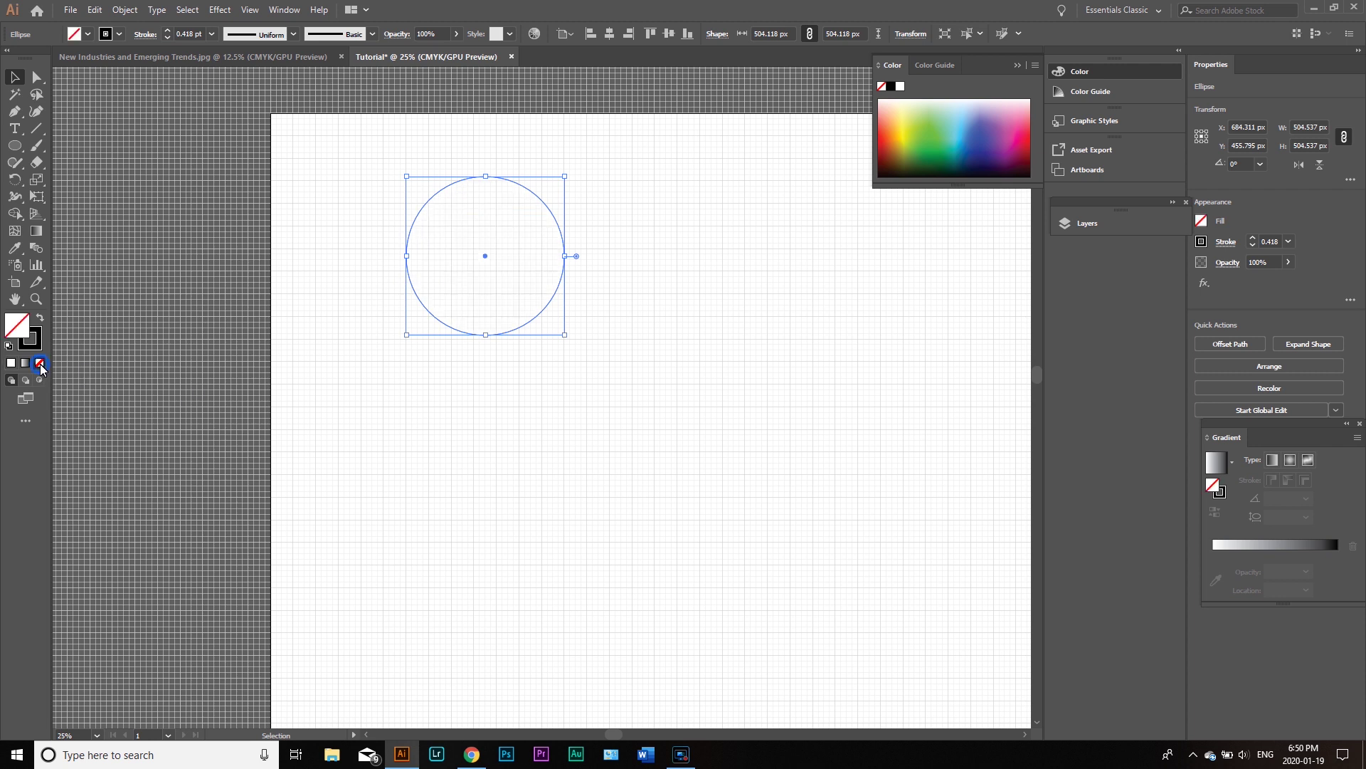
{"action": "left_click", "coordinate": [29, 347]}
{"action": "left_click", "coordinate": [213, 34]}
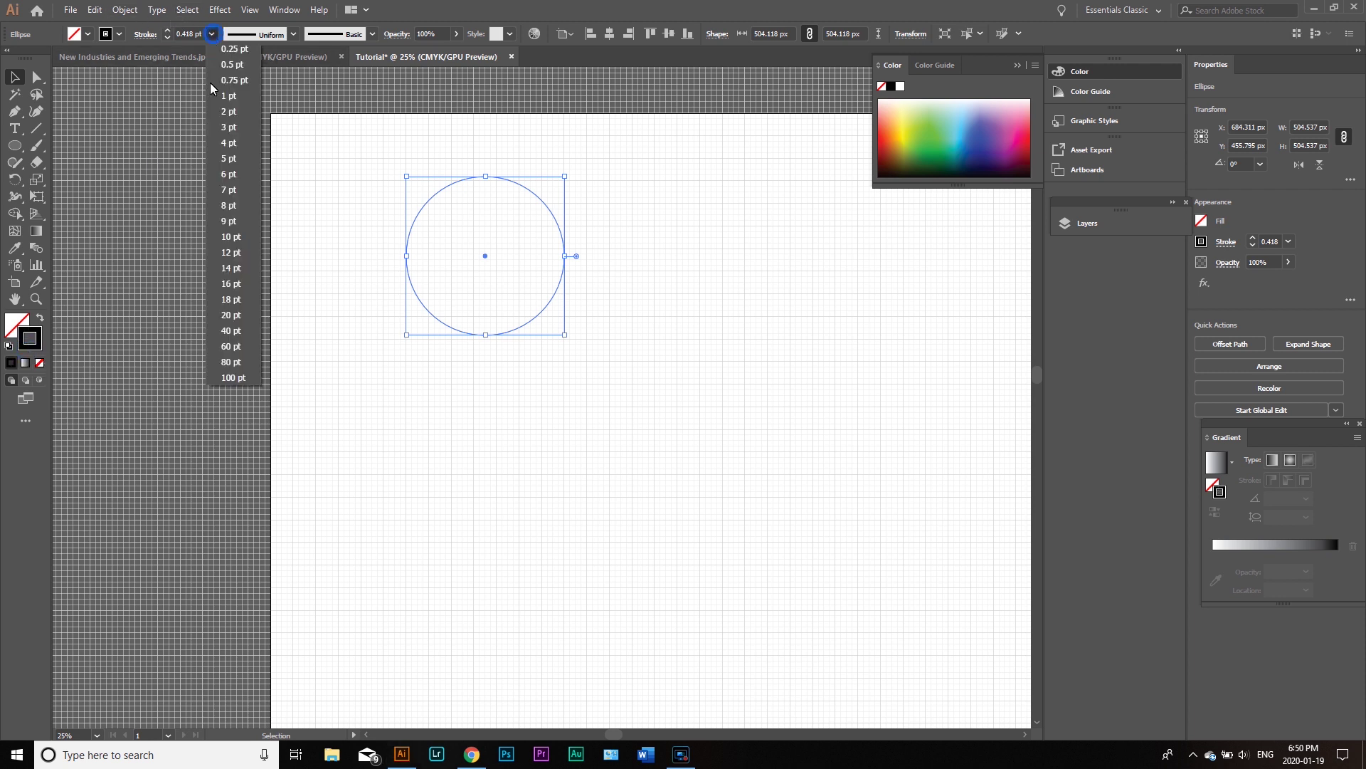
{"action": "left_click", "coordinate": [237, 160]}
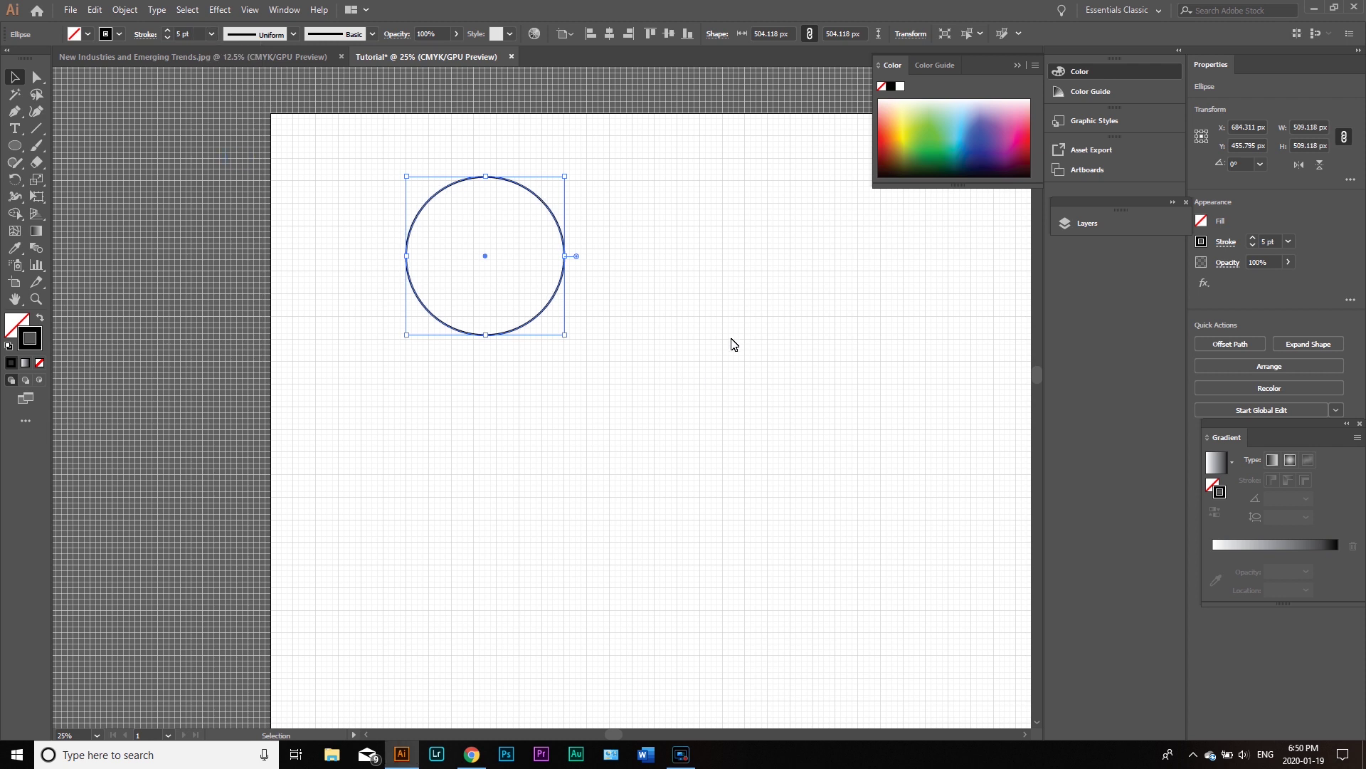
{"action": "left_click", "coordinate": [731, 310]}
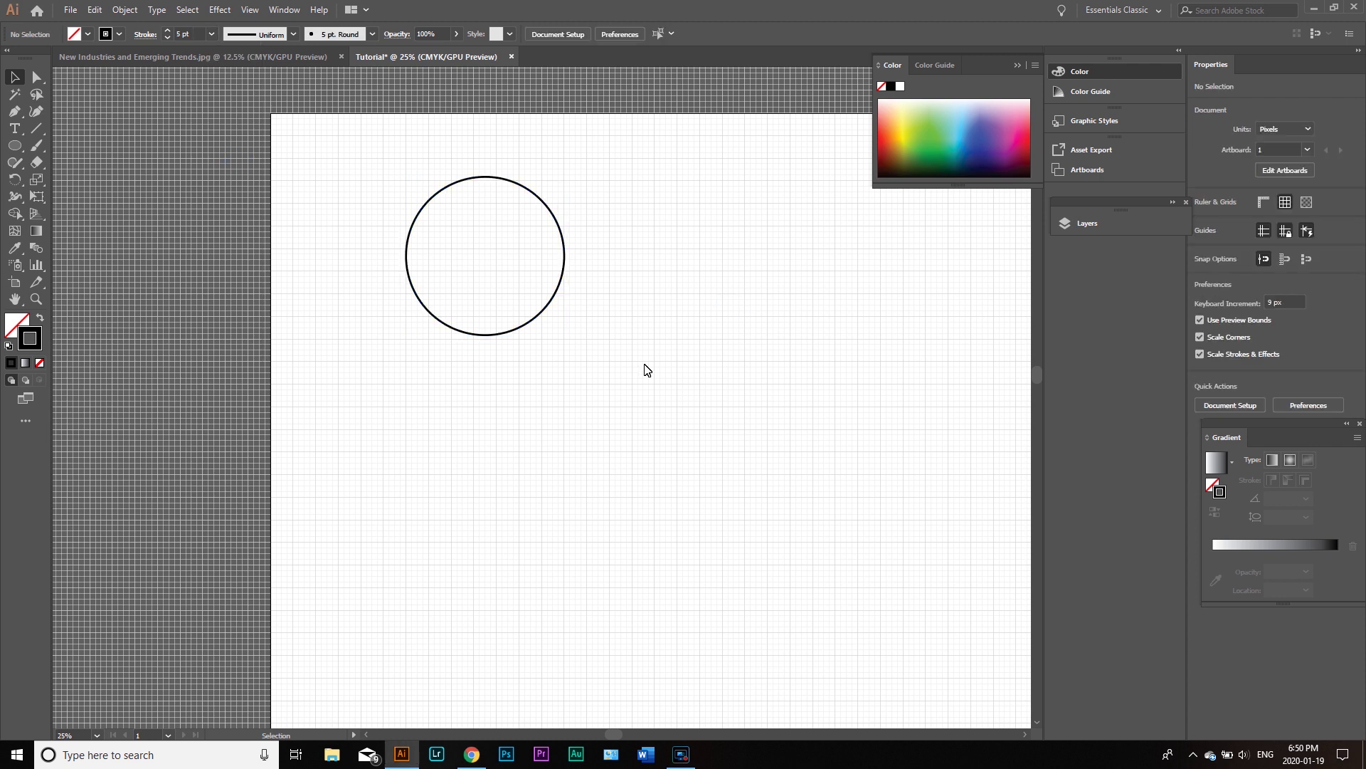
Step: Increase the outline to 10 pt and nudge the ring down slightly
{"action": "left_click_drag", "start_coordinate": [491, 214], "coordinate": [448, 141]}
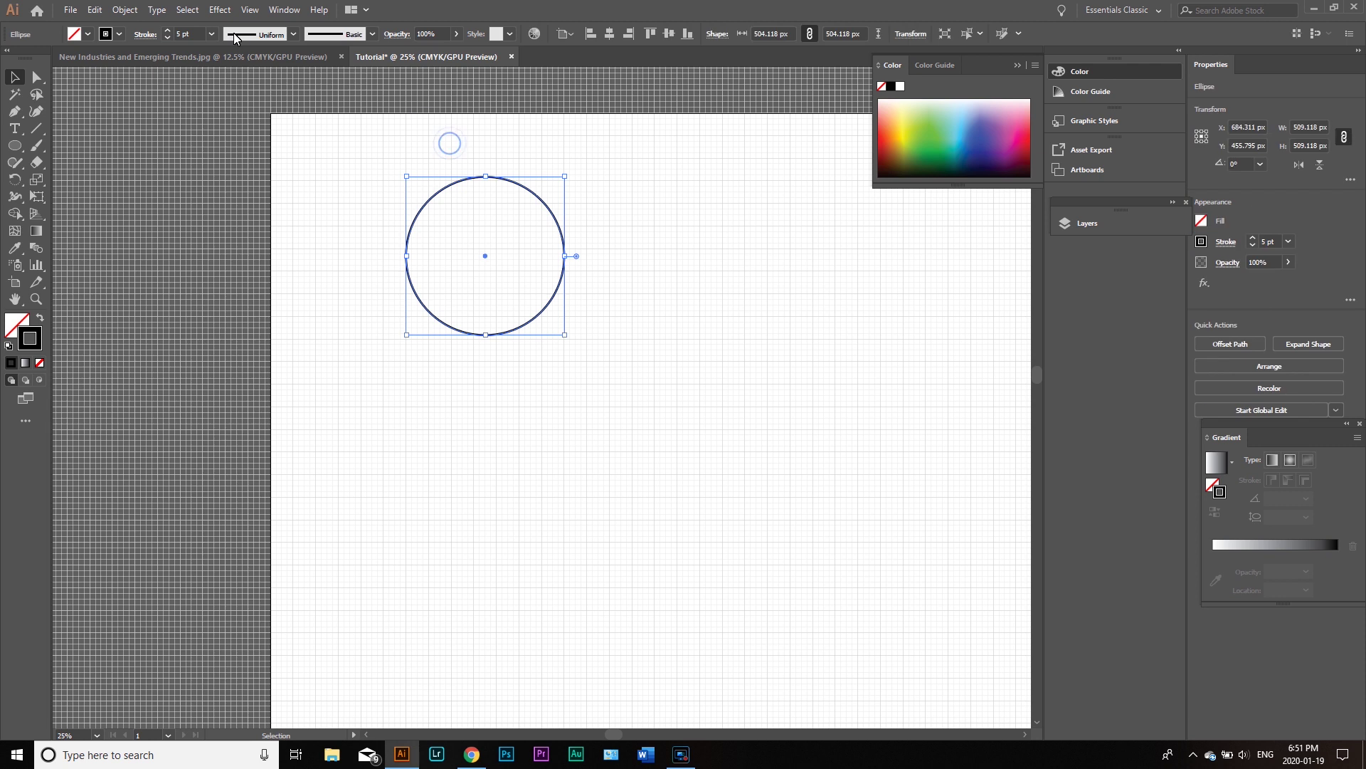
{"action": "left_click", "coordinate": [212, 34]}
{"action": "left_click", "coordinate": [229, 237]}
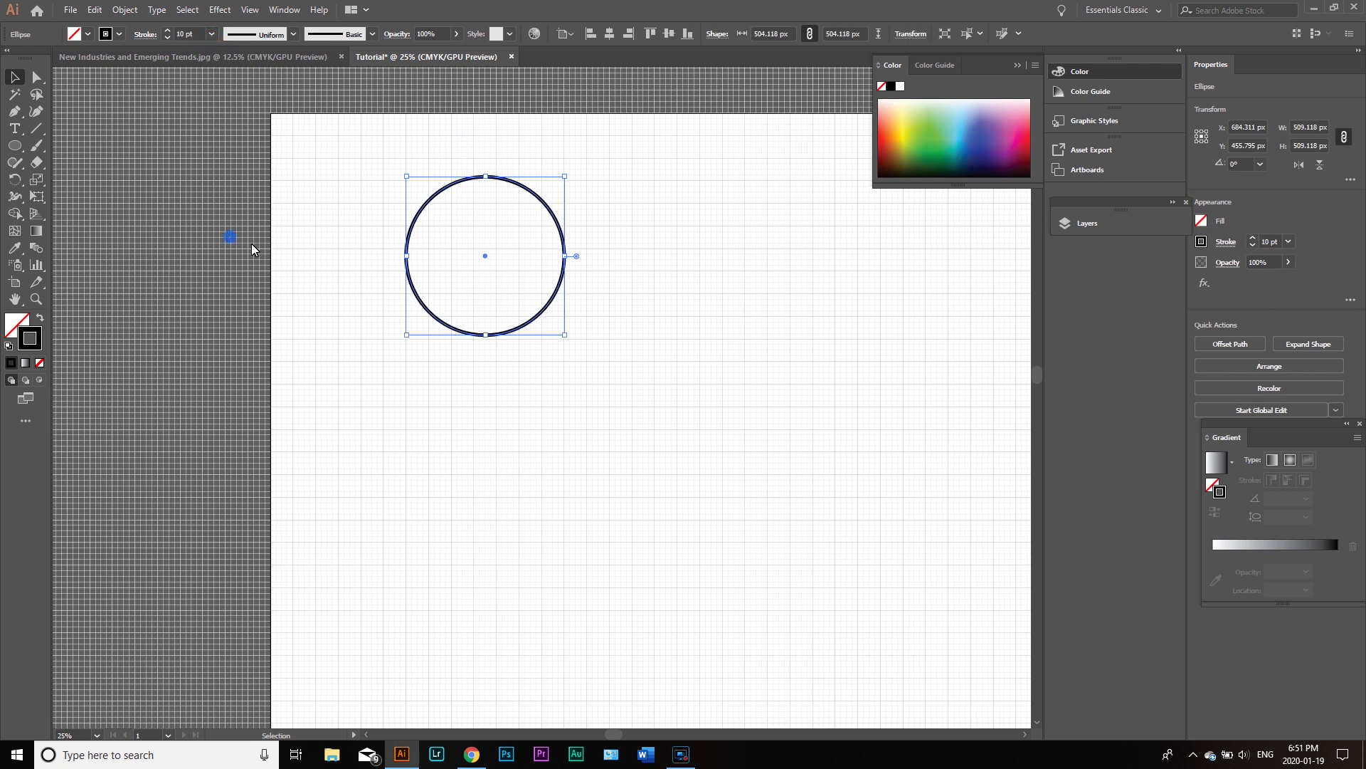
{"action": "left_click", "coordinate": [638, 420]}
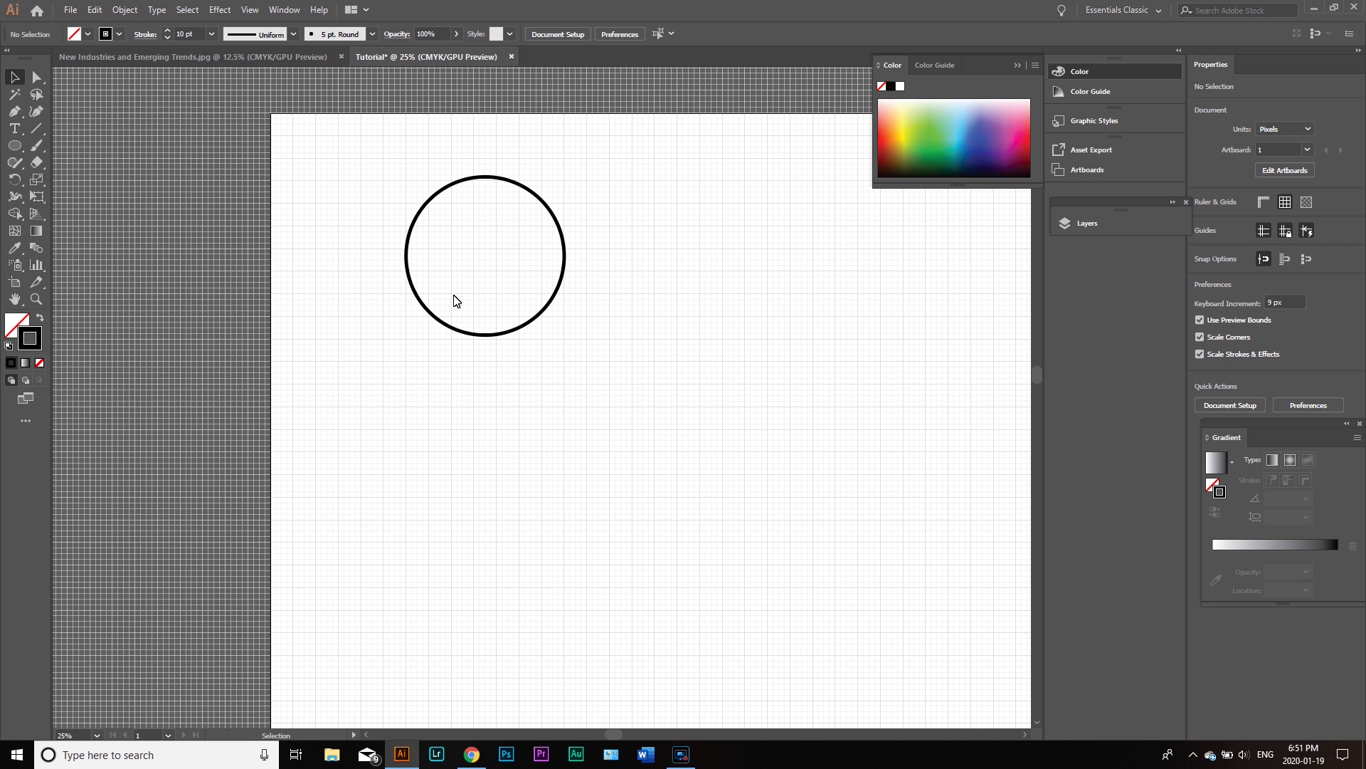
{"action": "left_click", "coordinate": [555, 213]}
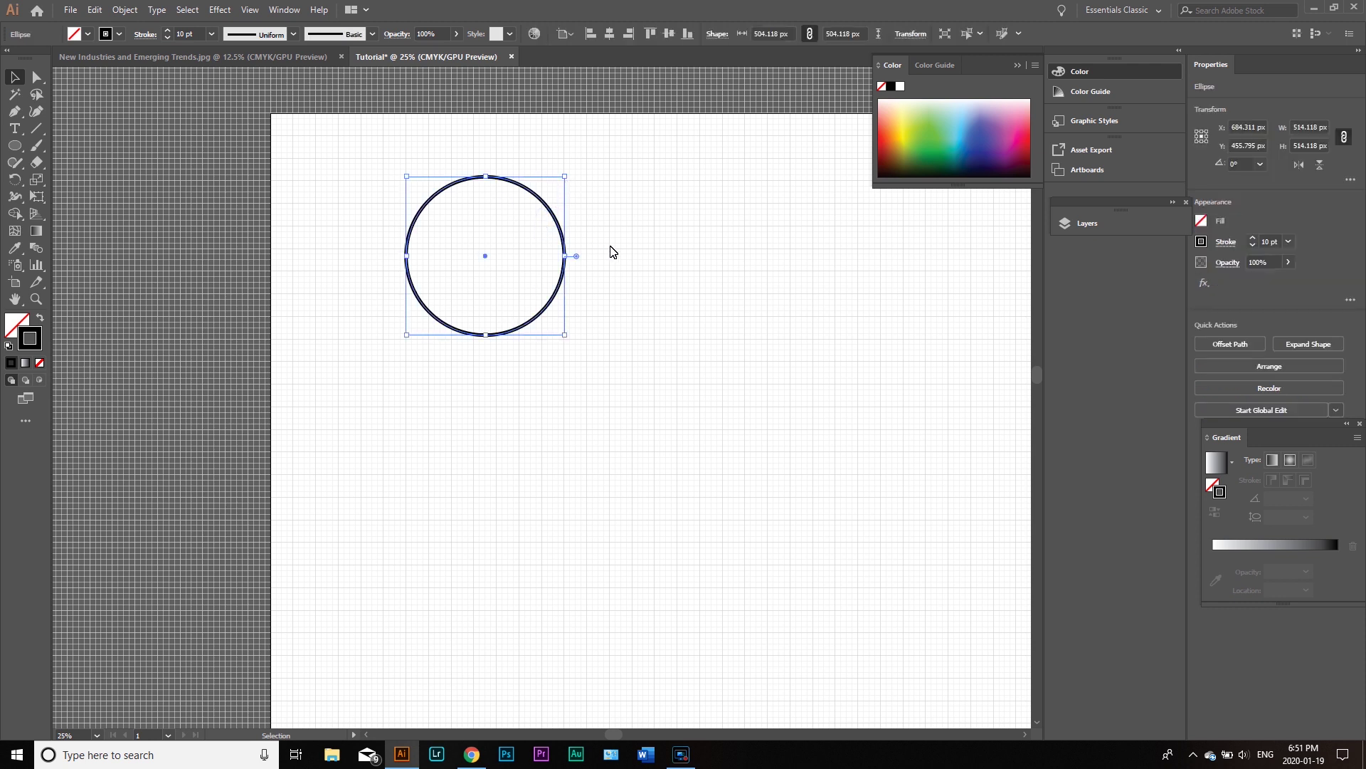
{"action": "key", "text": "shift+Down"}
{"action": "key", "text": "shift+Down"}
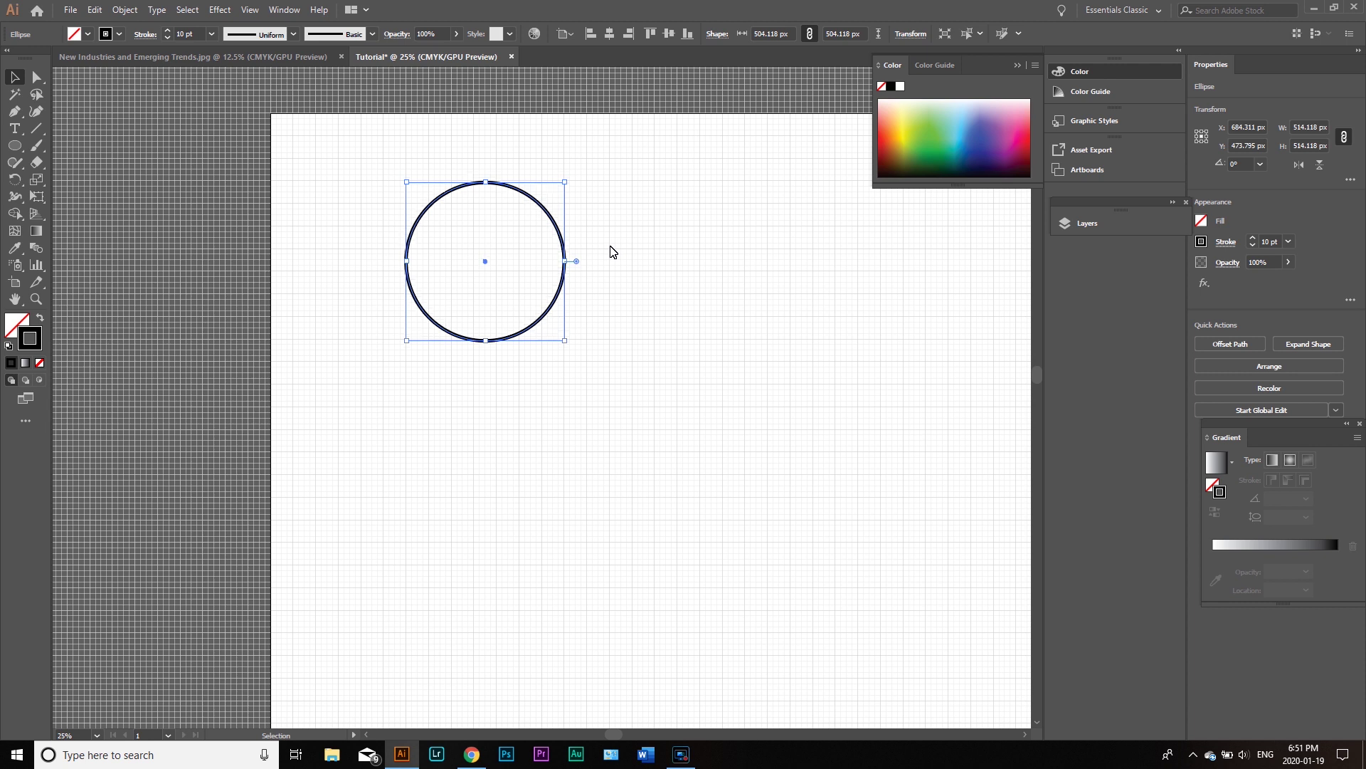
{"action": "left_click", "coordinate": [611, 248]}
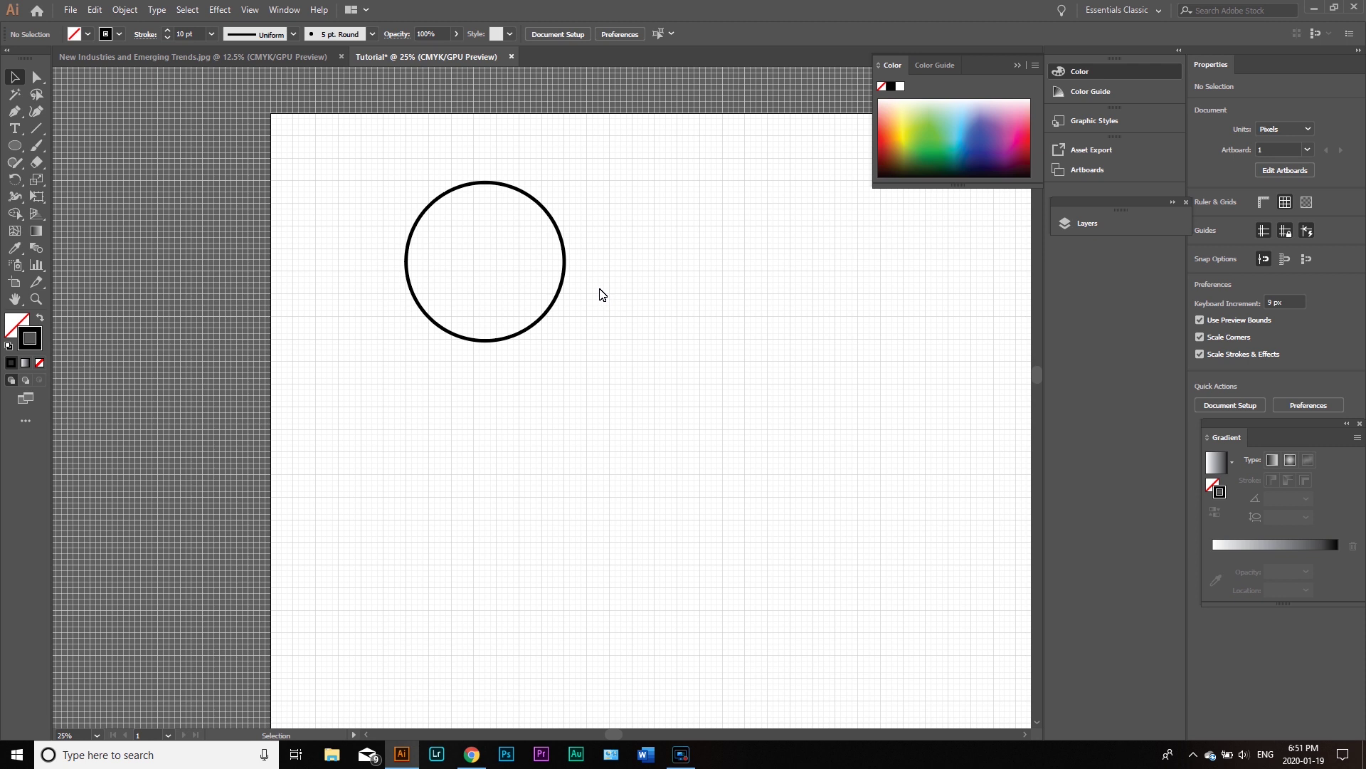
{"action": "left_click_drag", "start_coordinate": [423, 164], "coordinate": [671, 399]}
{"action": "left_click", "coordinate": [619, 451]}
{"action": "left_click", "coordinate": [191, 57]}
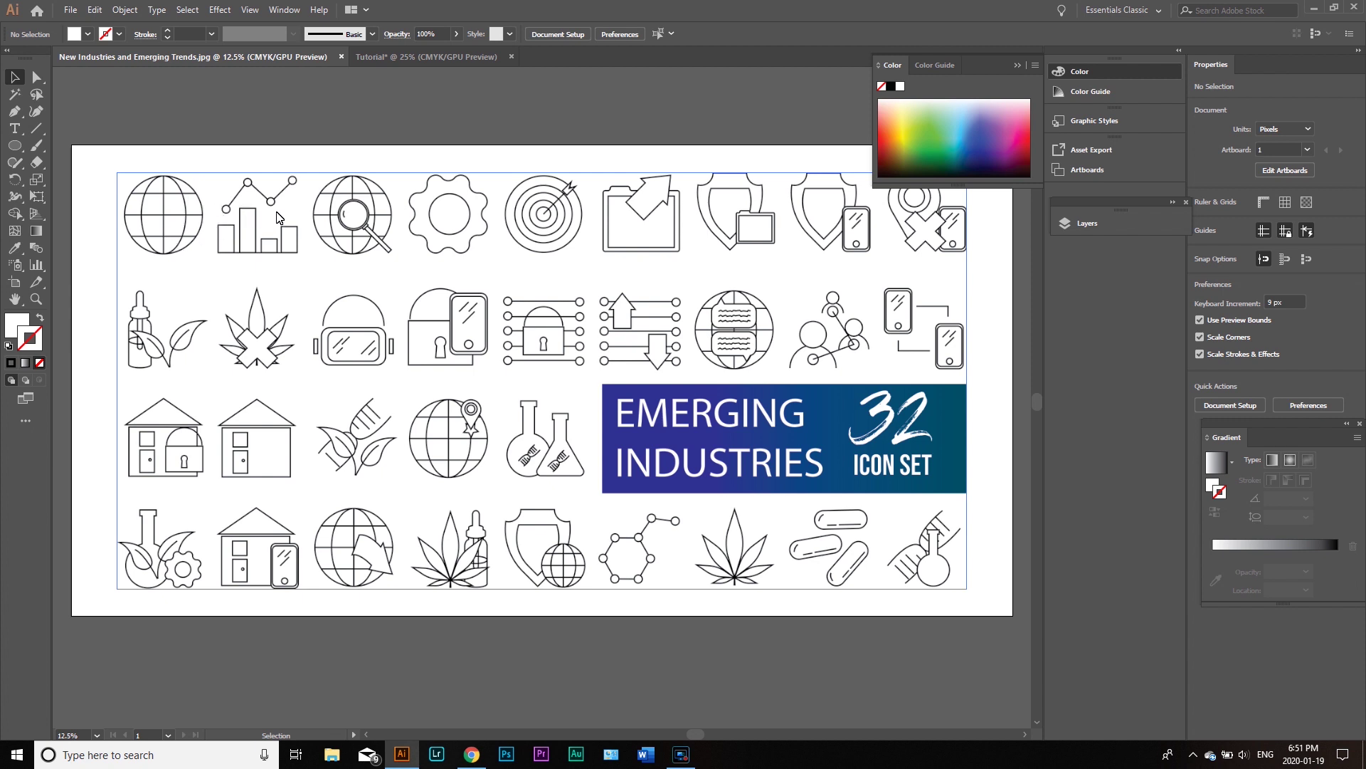
{"action": "left_click", "coordinate": [464, 57]}
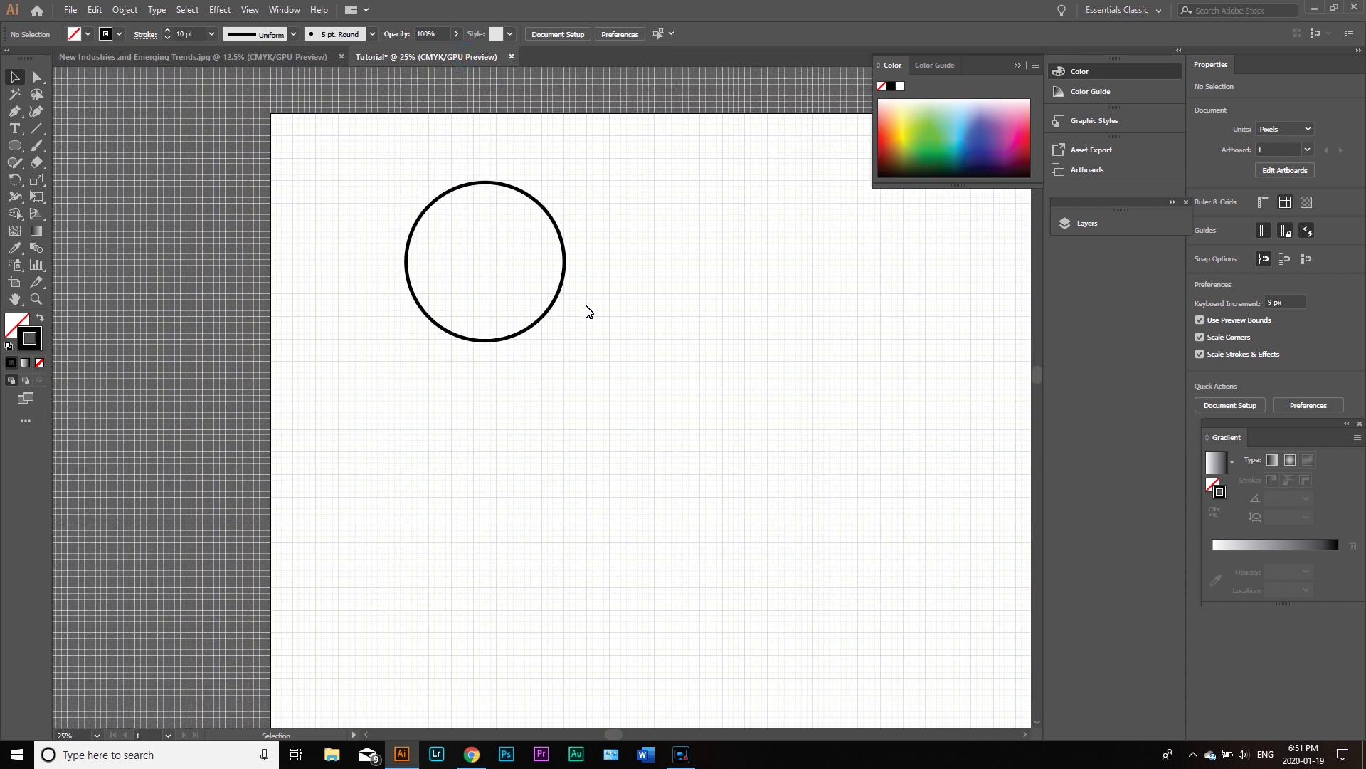
{"action": "left_click", "coordinate": [275, 56]}
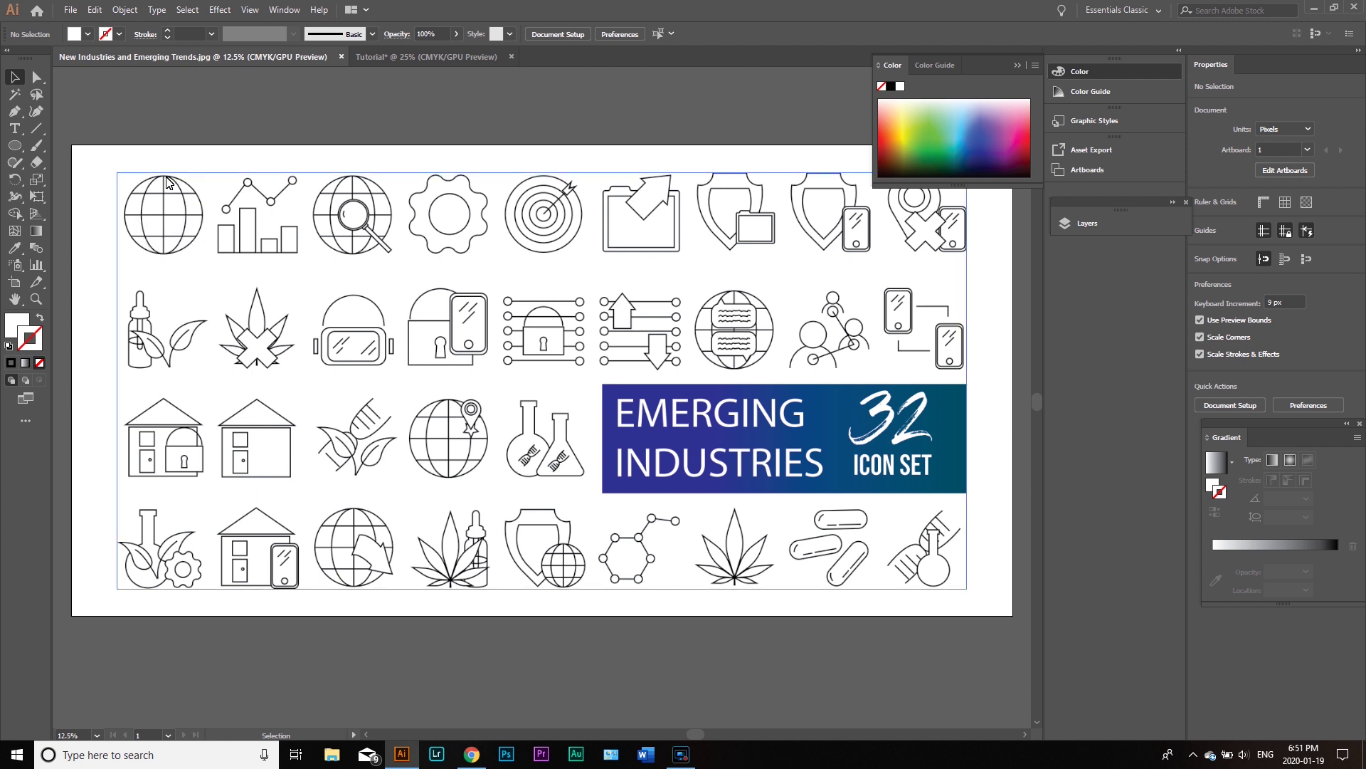
{"action": "left_click", "coordinate": [453, 58]}
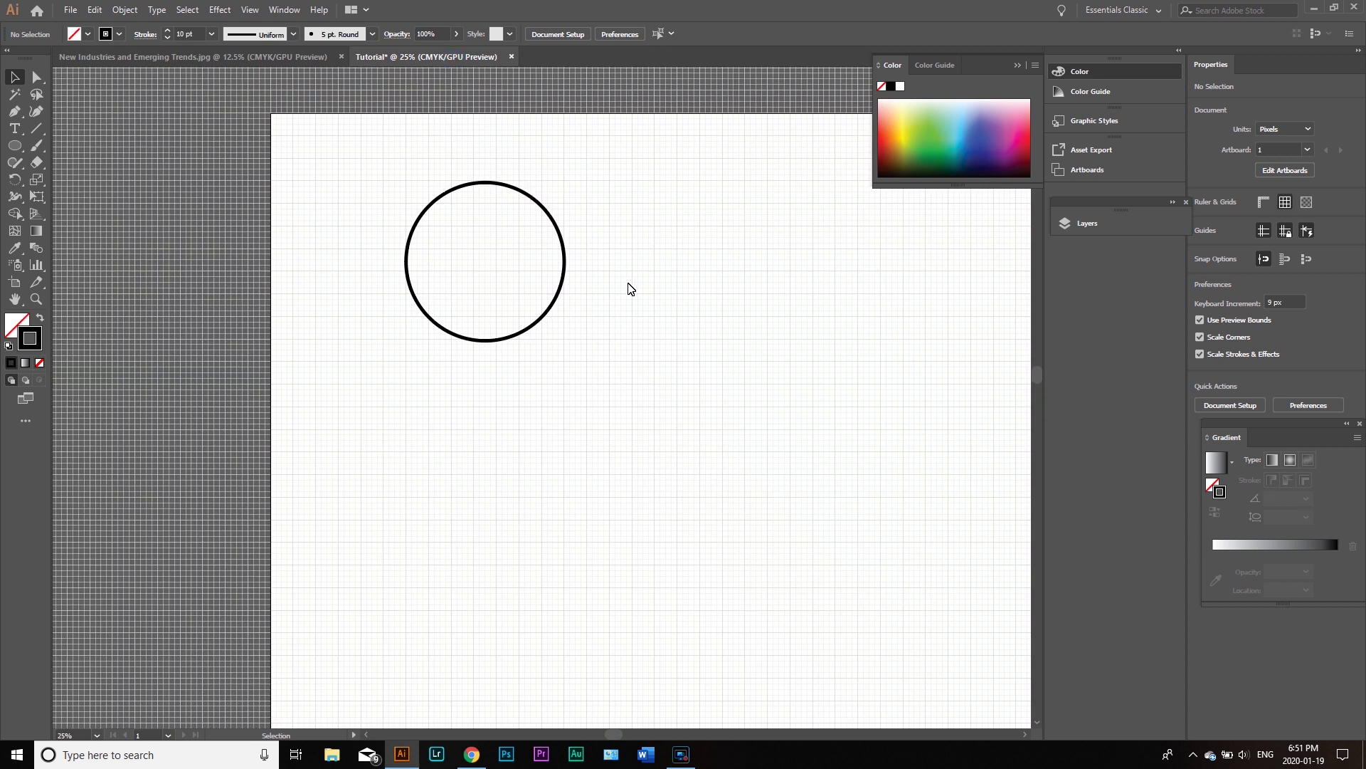
{"action": "key", "text": "l"}
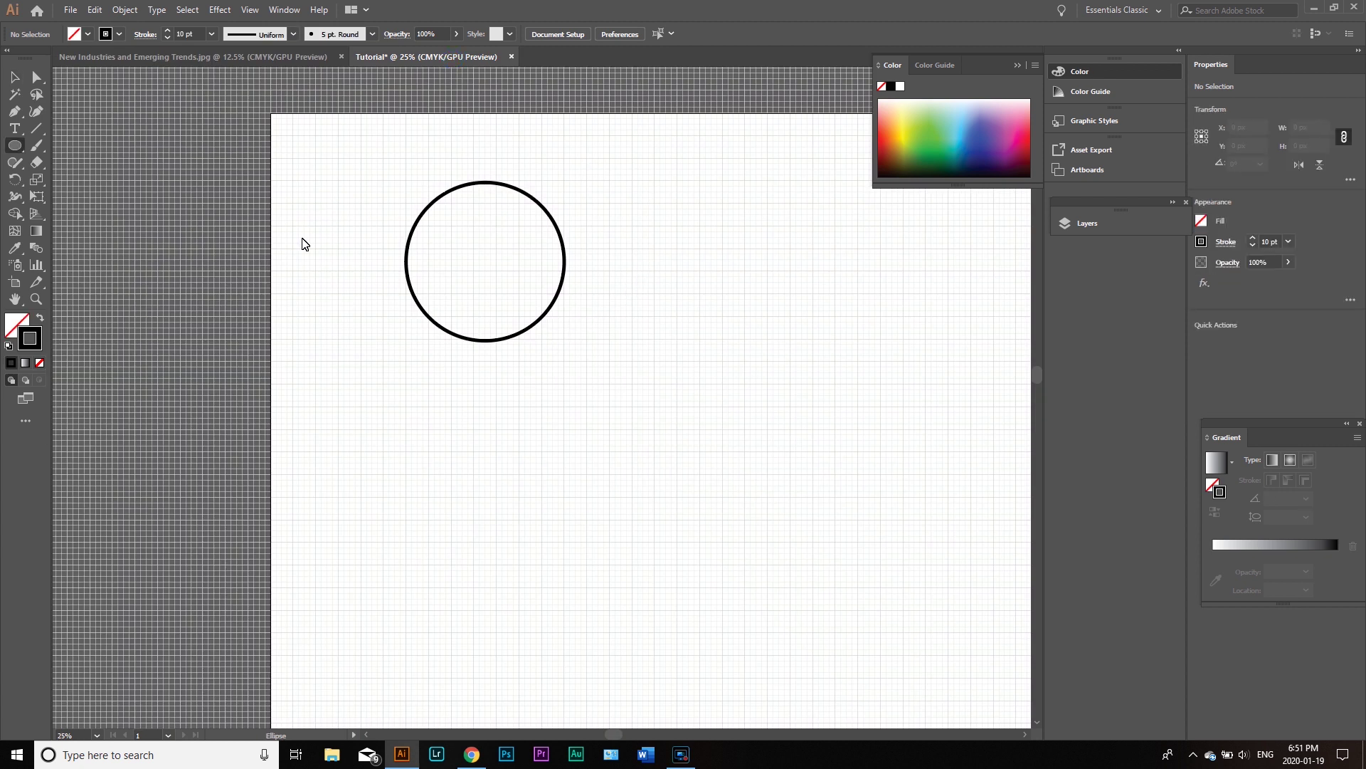
Step: Draw a tall unfilled ellipse, about 268.52 × 501.248 px, right of the ring
{"action": "left_click", "coordinate": [17, 150]}
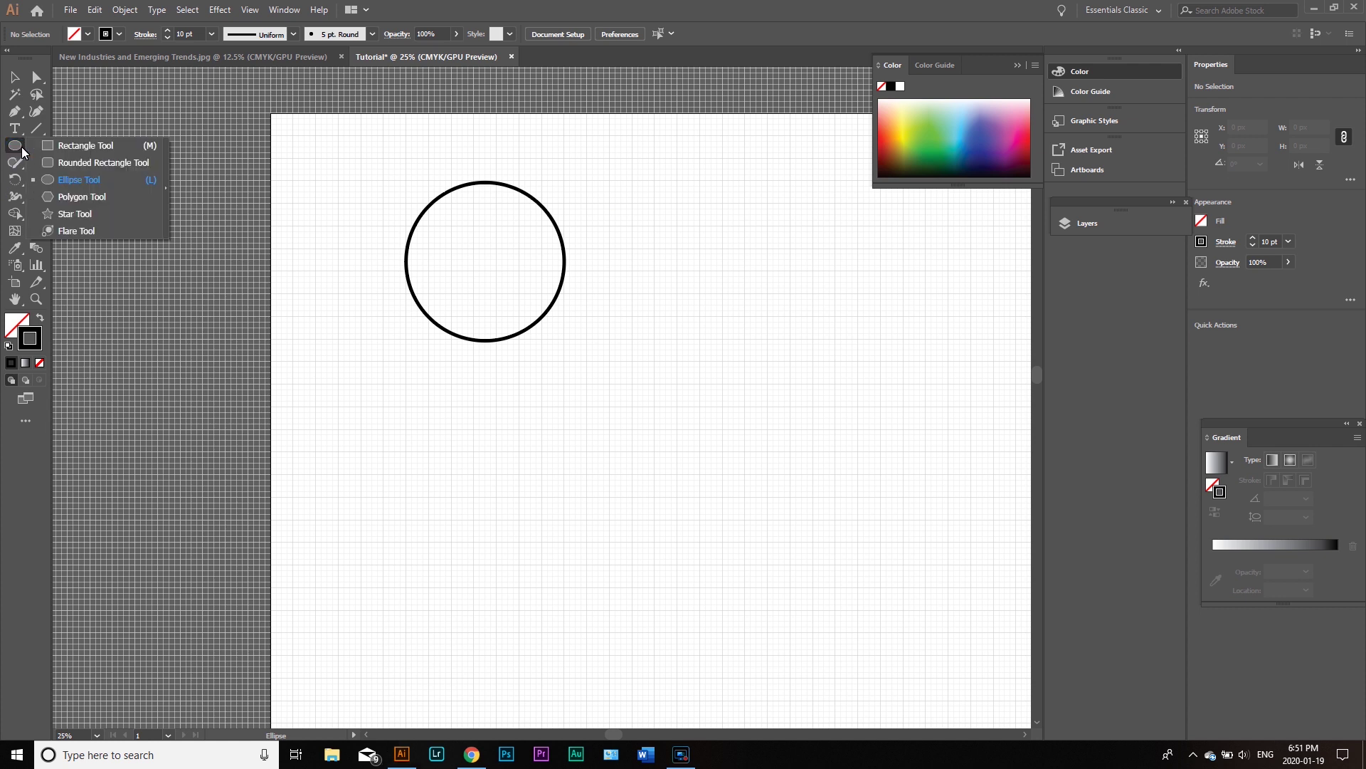
{"action": "left_click", "coordinate": [86, 181]}
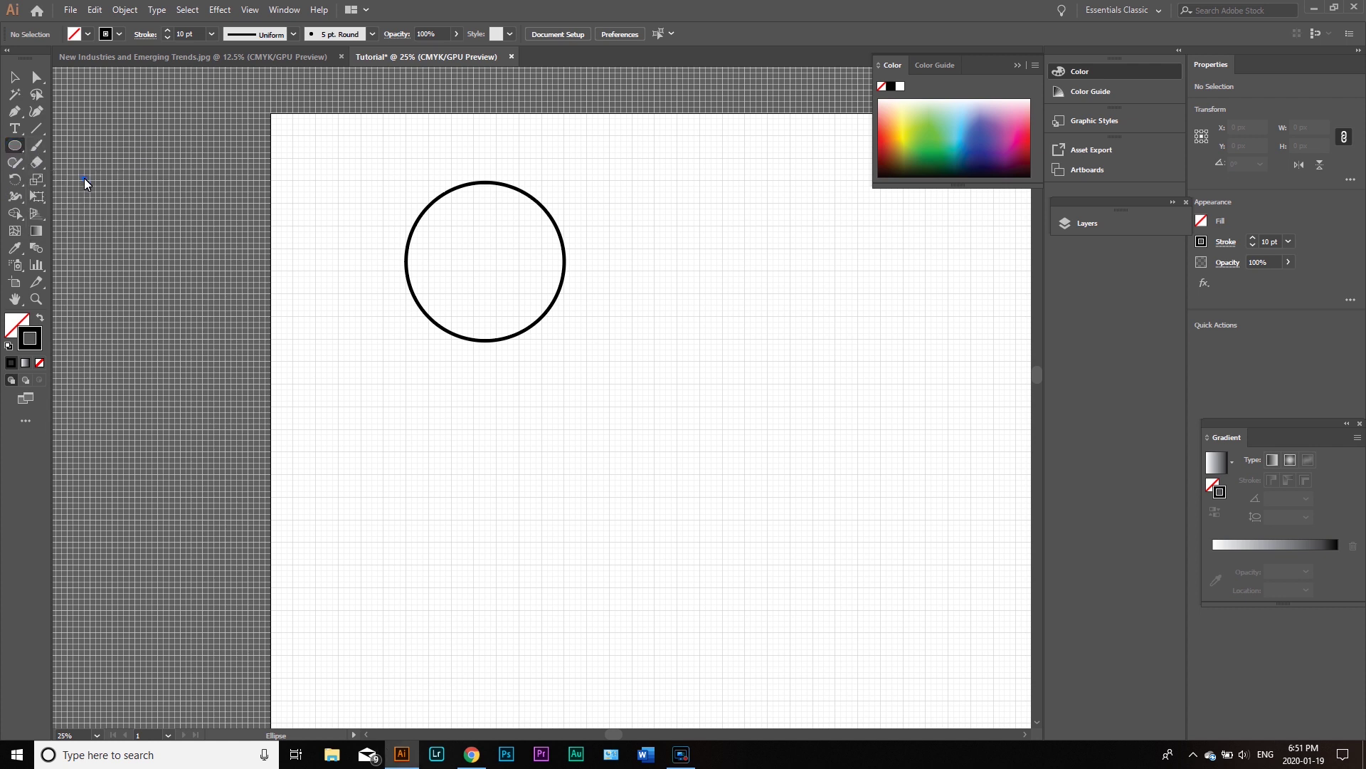
{"action": "left_click", "coordinate": [18, 146]}
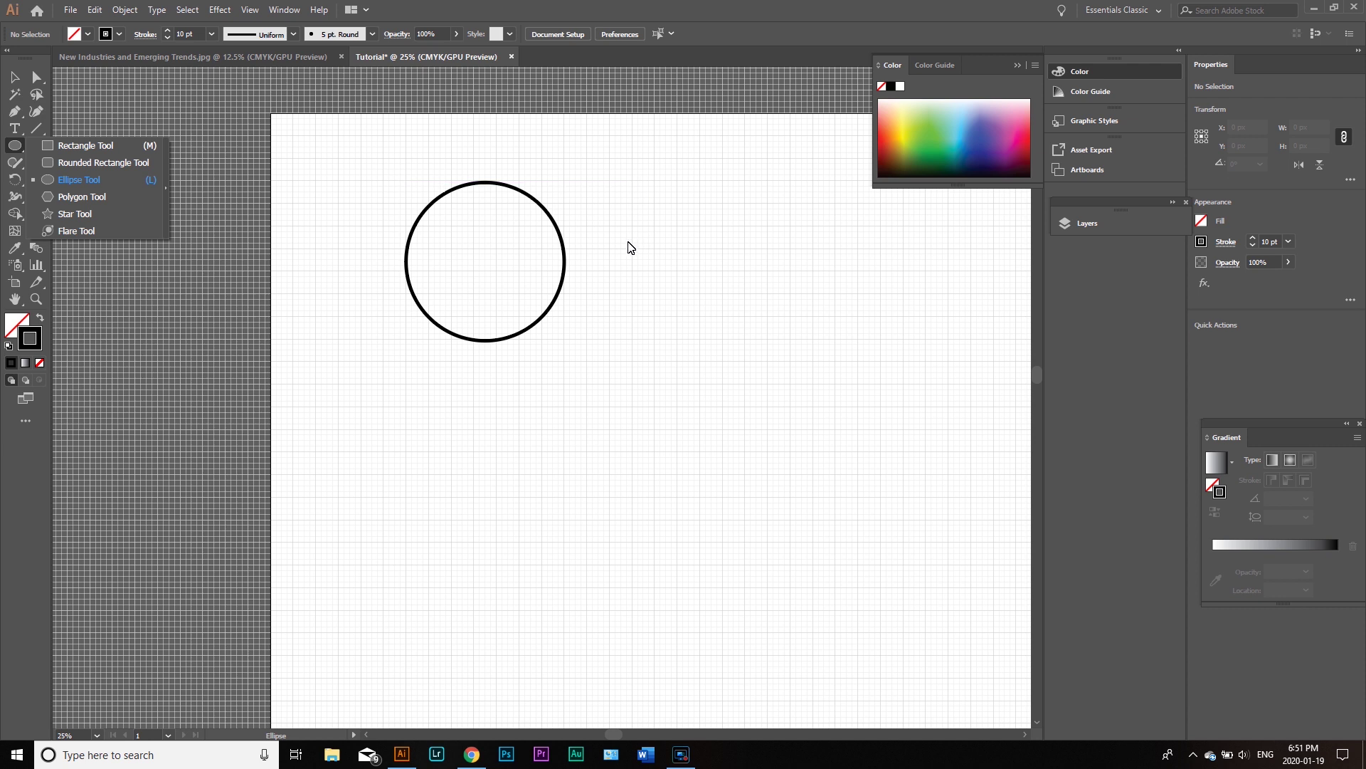
{"action": "left_click_drag", "start_coordinate": [635, 188], "coordinate": [716, 340]}
{"action": "key", "text": "v"}
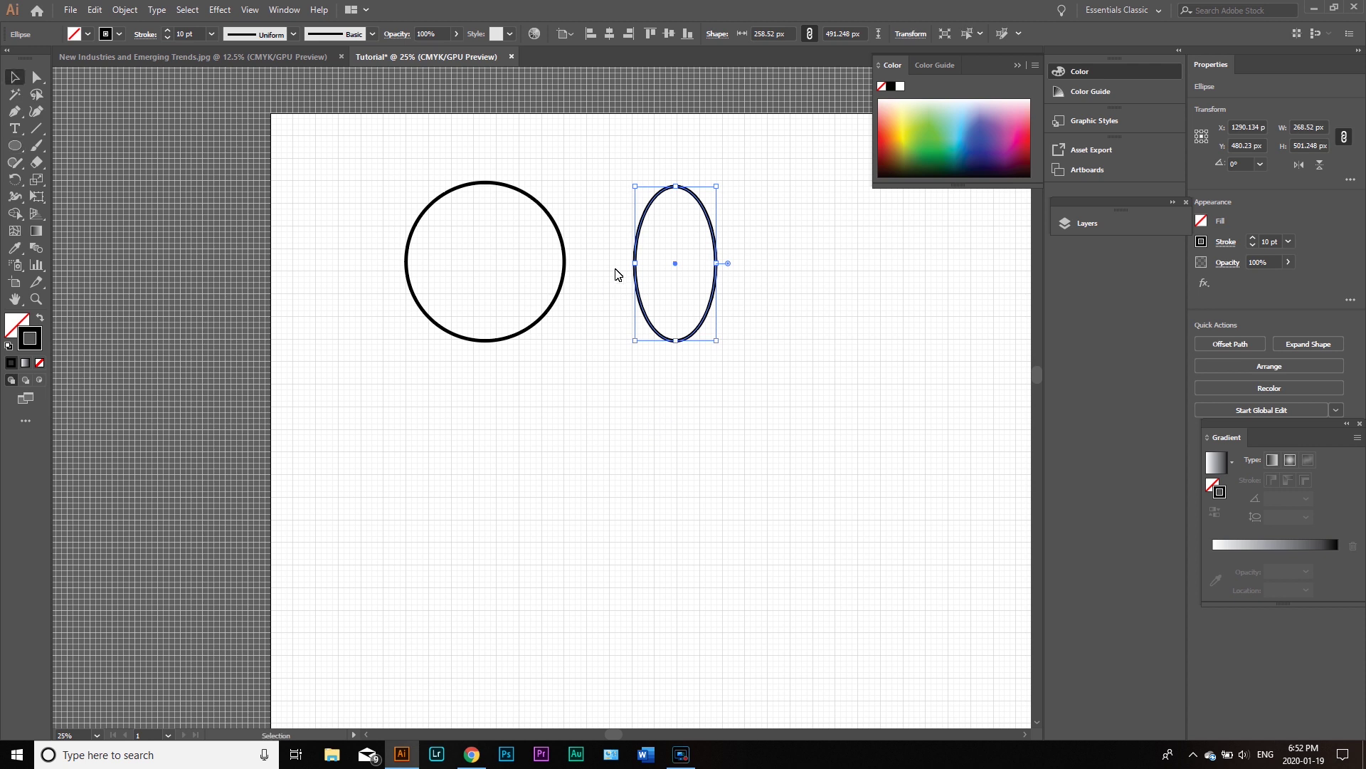
Step: Drag the tall ellipse onto the ring's right side at X 613.571, Y 473.795 px
{"action": "left_click_drag", "start_coordinate": [632, 282], "coordinate": [447, 276]}
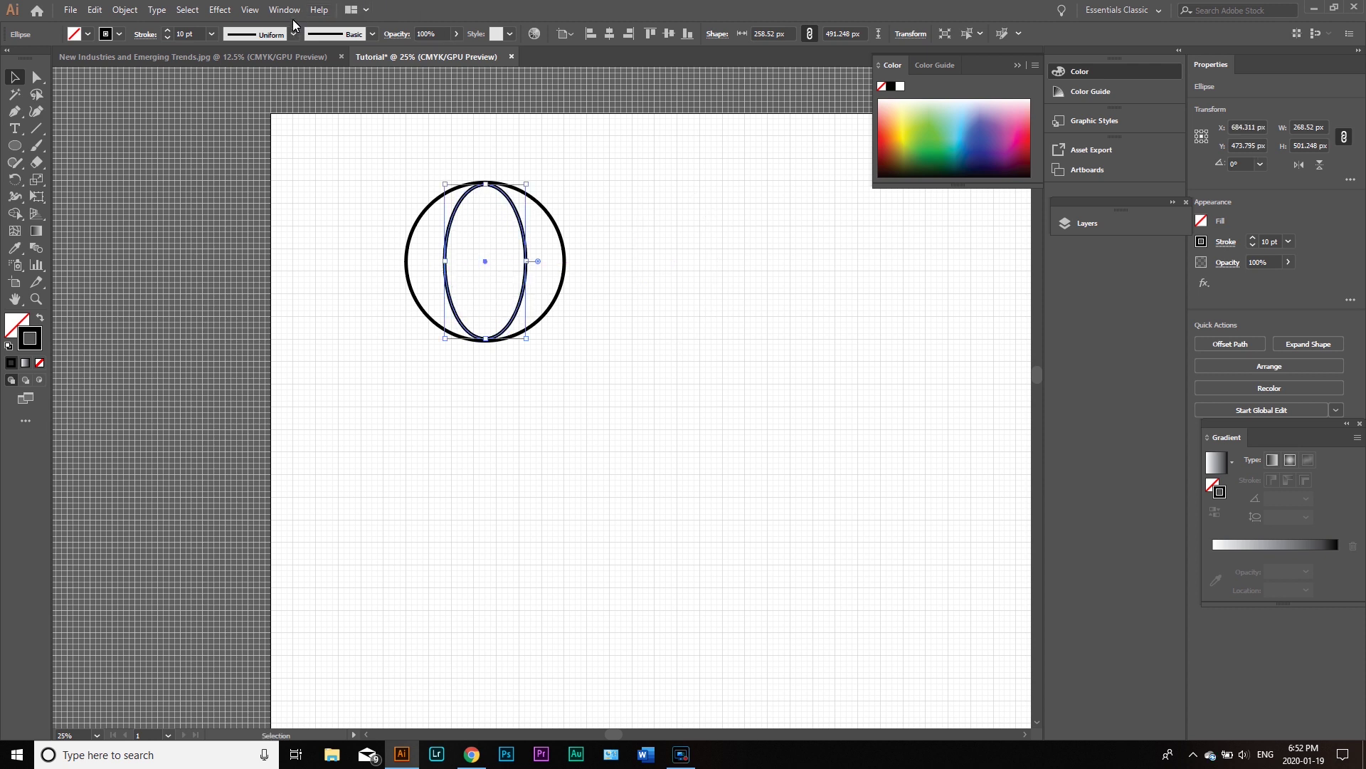
{"action": "left_click_drag", "start_coordinate": [525, 213], "coordinate": [565, 229]}
{"action": "left_click_drag", "start_coordinate": [557, 334], "coordinate": [558, 325]}
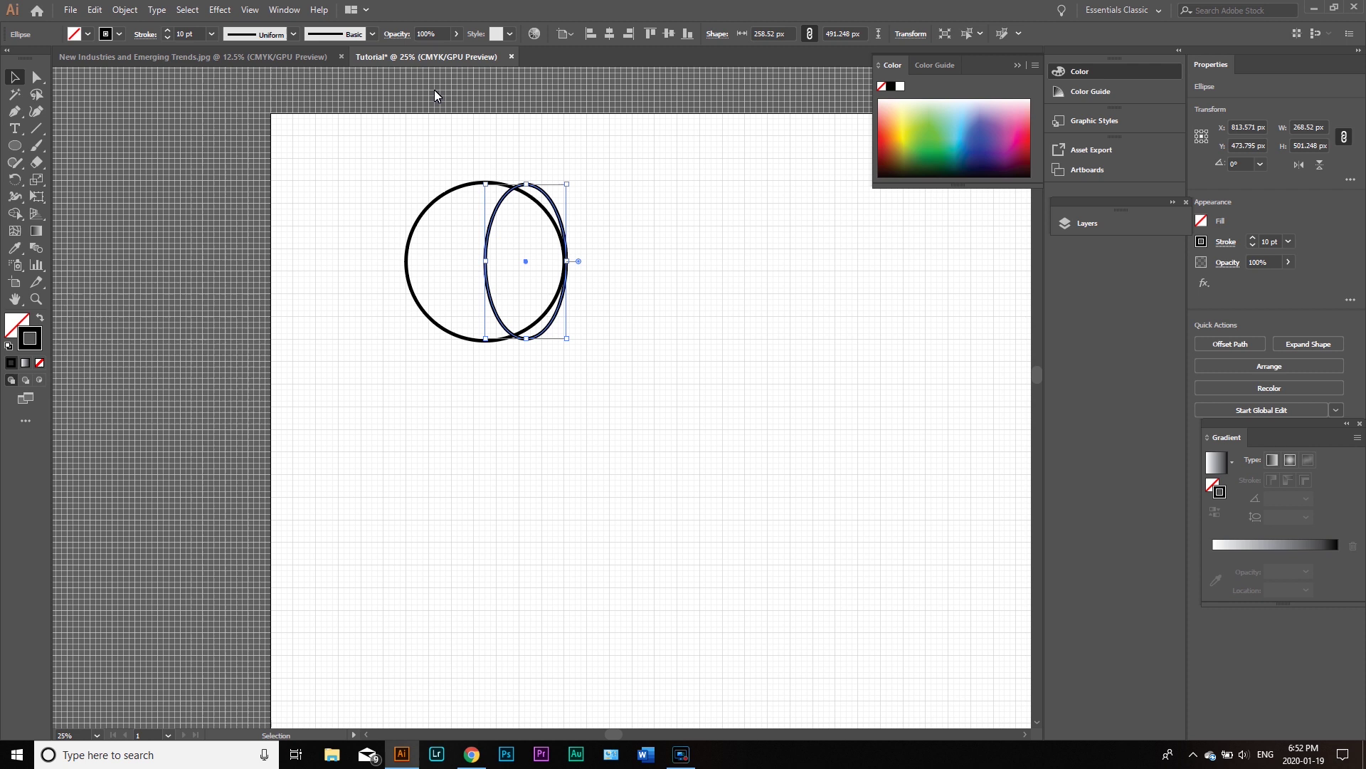
{"action": "left_click", "coordinate": [250, 10]}
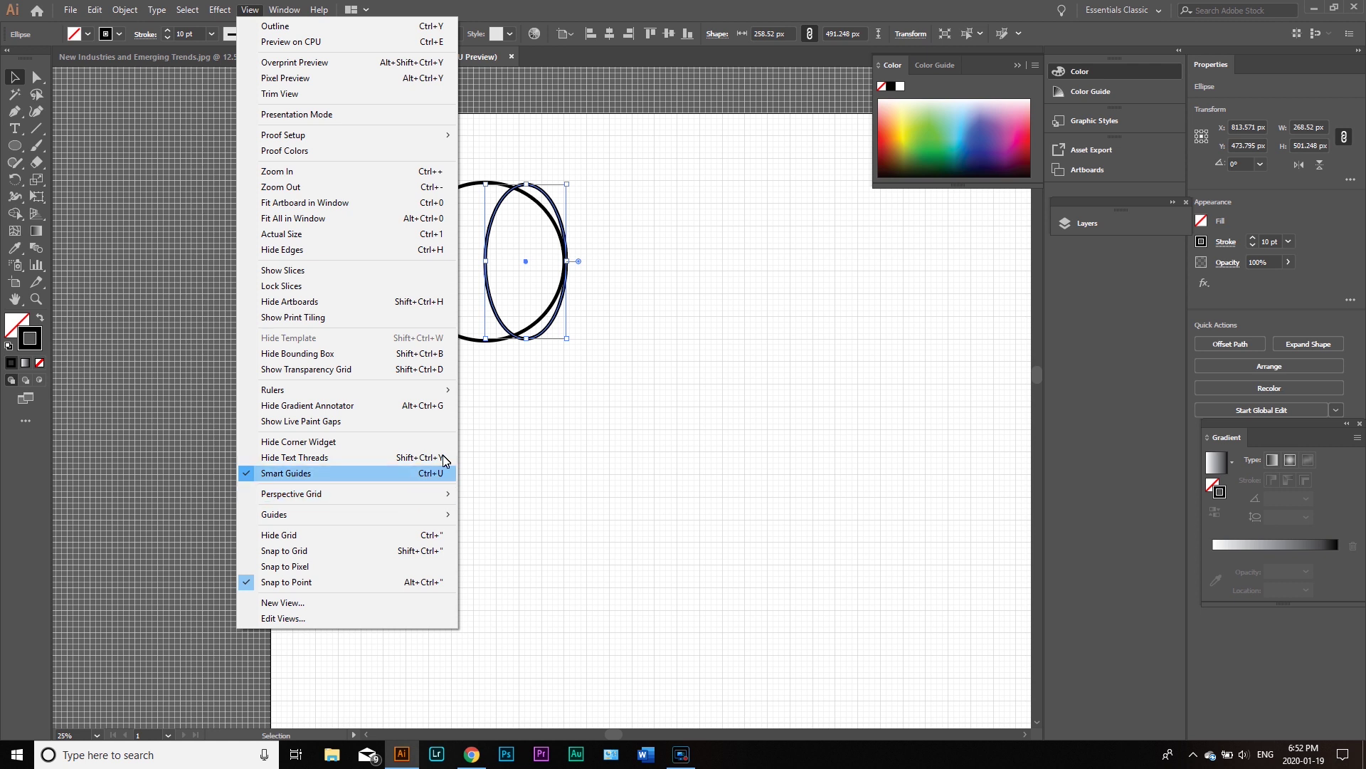
{"action": "left_click", "coordinate": [556, 414]}
{"action": "left_click", "coordinate": [490, 270]}
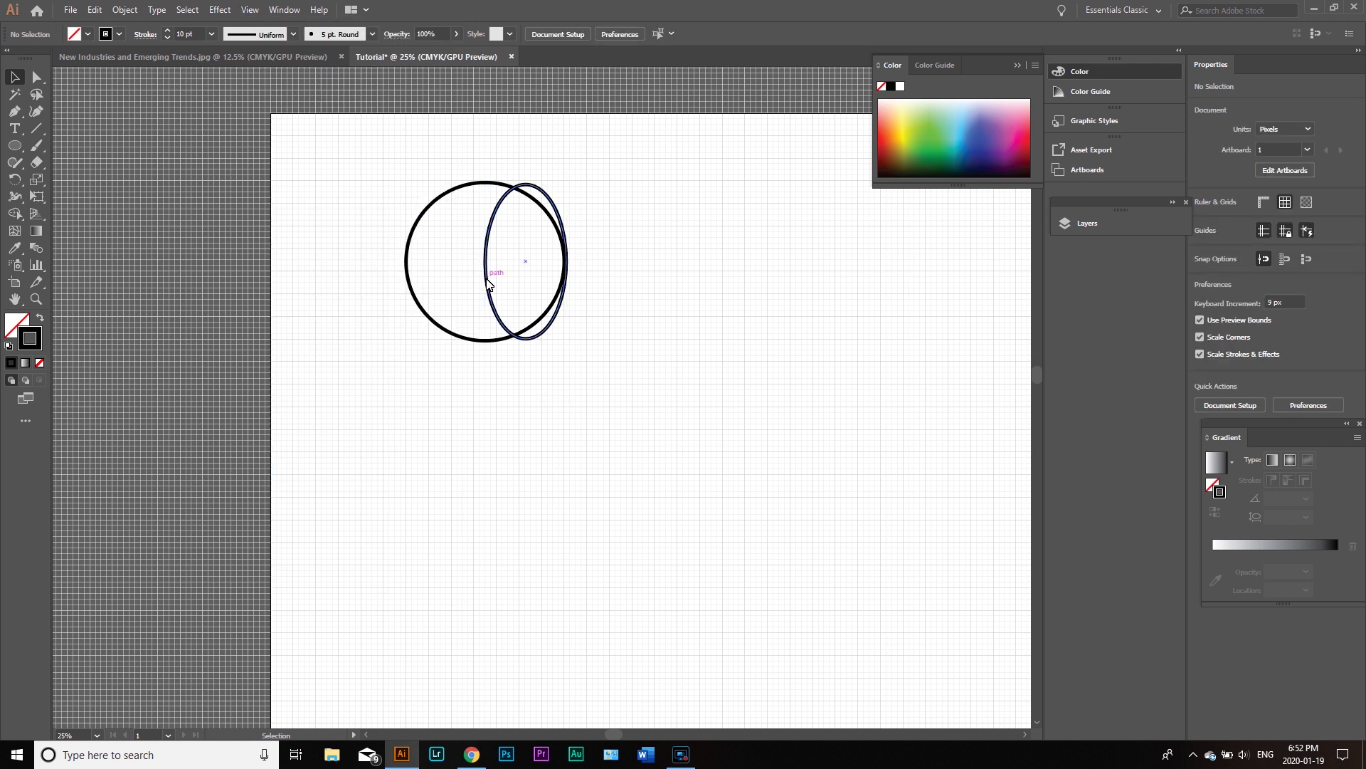
{"action": "left_click_drag", "start_coordinate": [478, 284], "coordinate": [446, 285]}
{"action": "left_click", "coordinate": [518, 425]}
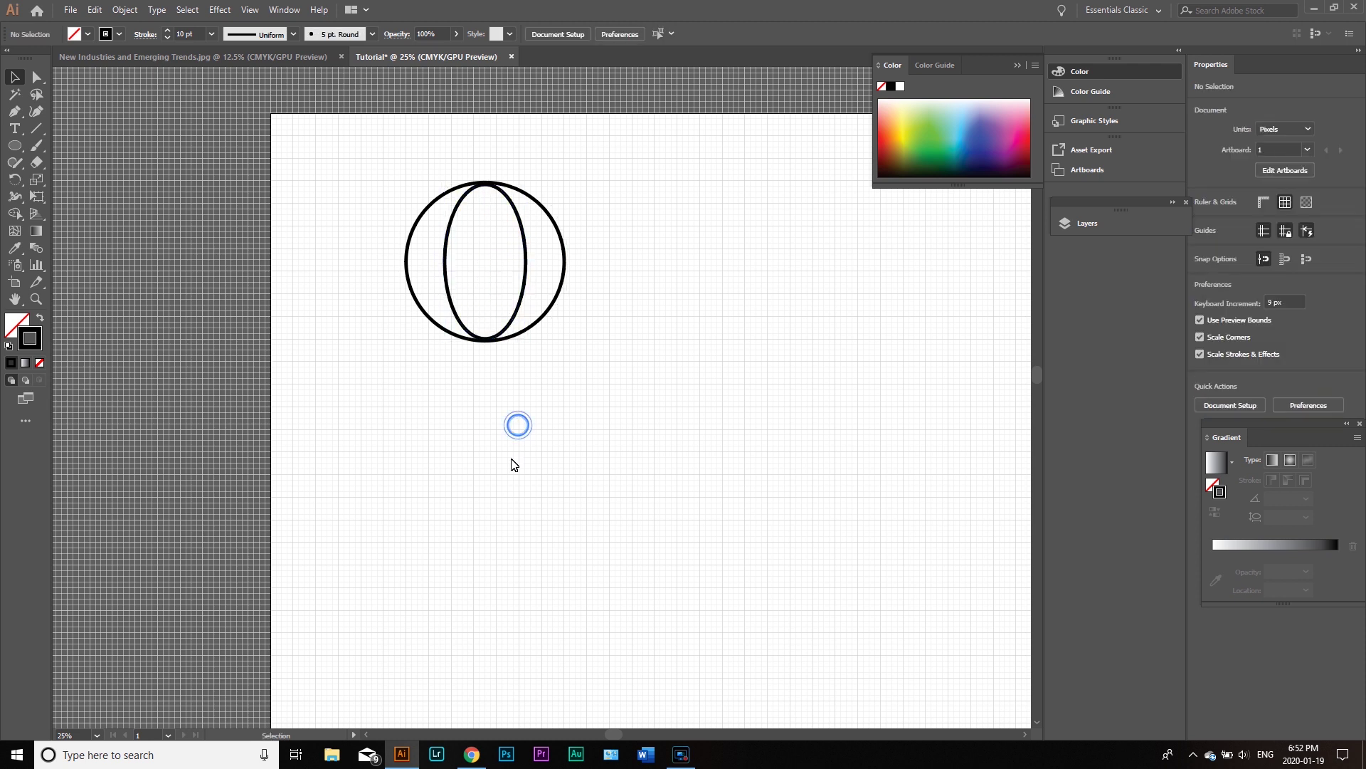
{"action": "left_click", "coordinate": [515, 206]}
{"action": "left_click_drag", "start_coordinate": [490, 188], "coordinate": [487, 184]}
{"action": "left_click_drag", "start_coordinate": [487, 338], "coordinate": [484, 342]}
{"action": "left_click", "coordinate": [520, 420]}
{"action": "left_click", "coordinate": [262, 59]}
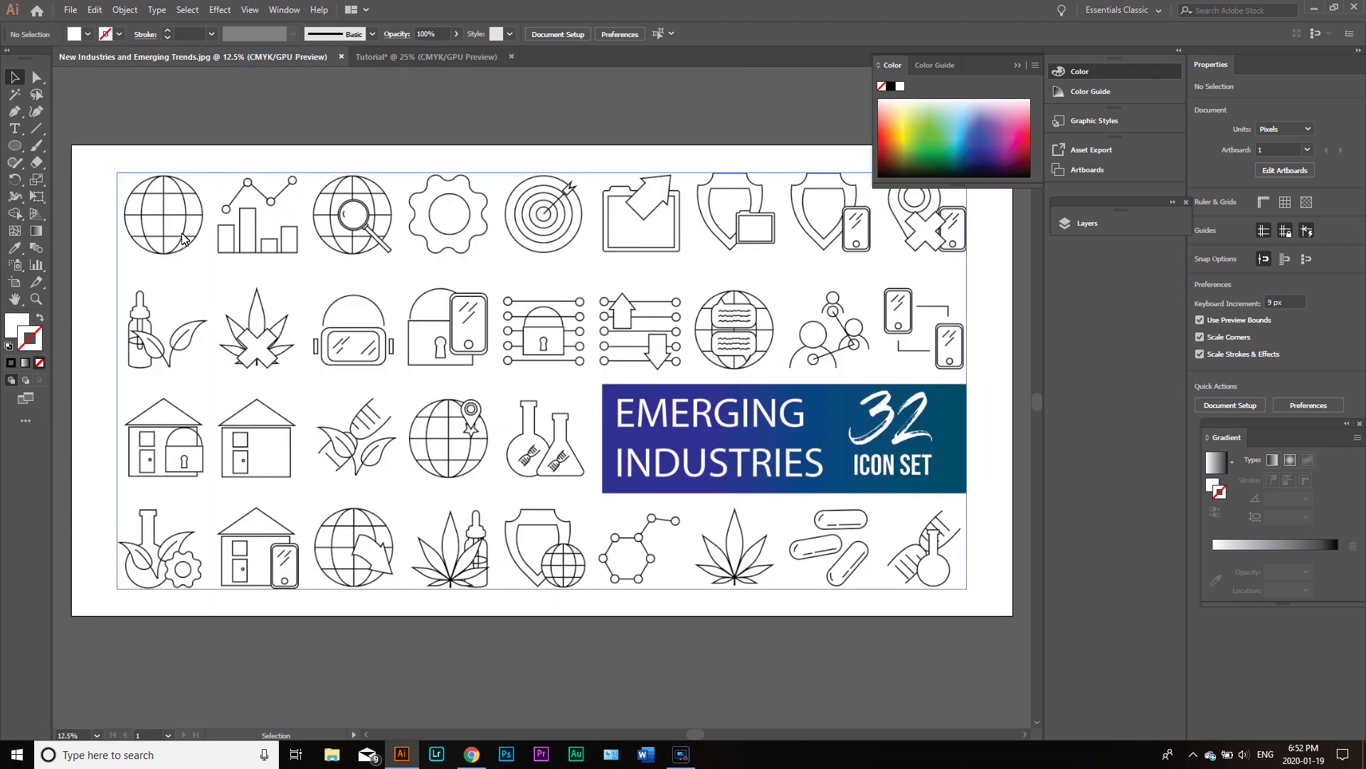
{"action": "left_click", "coordinate": [411, 58]}
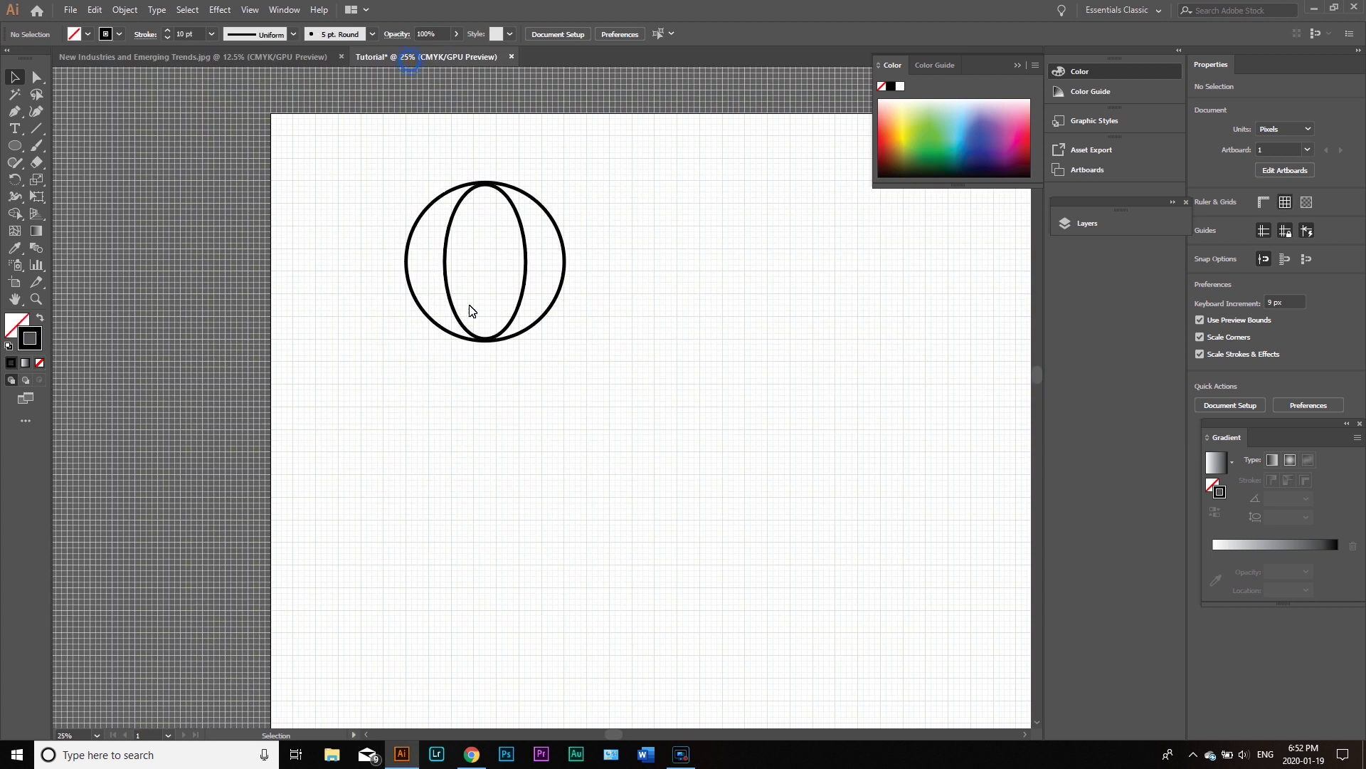
Step: Draw a straight Pen line joining the ring's right and left anchors across its middle
{"action": "key", "text": "p"}
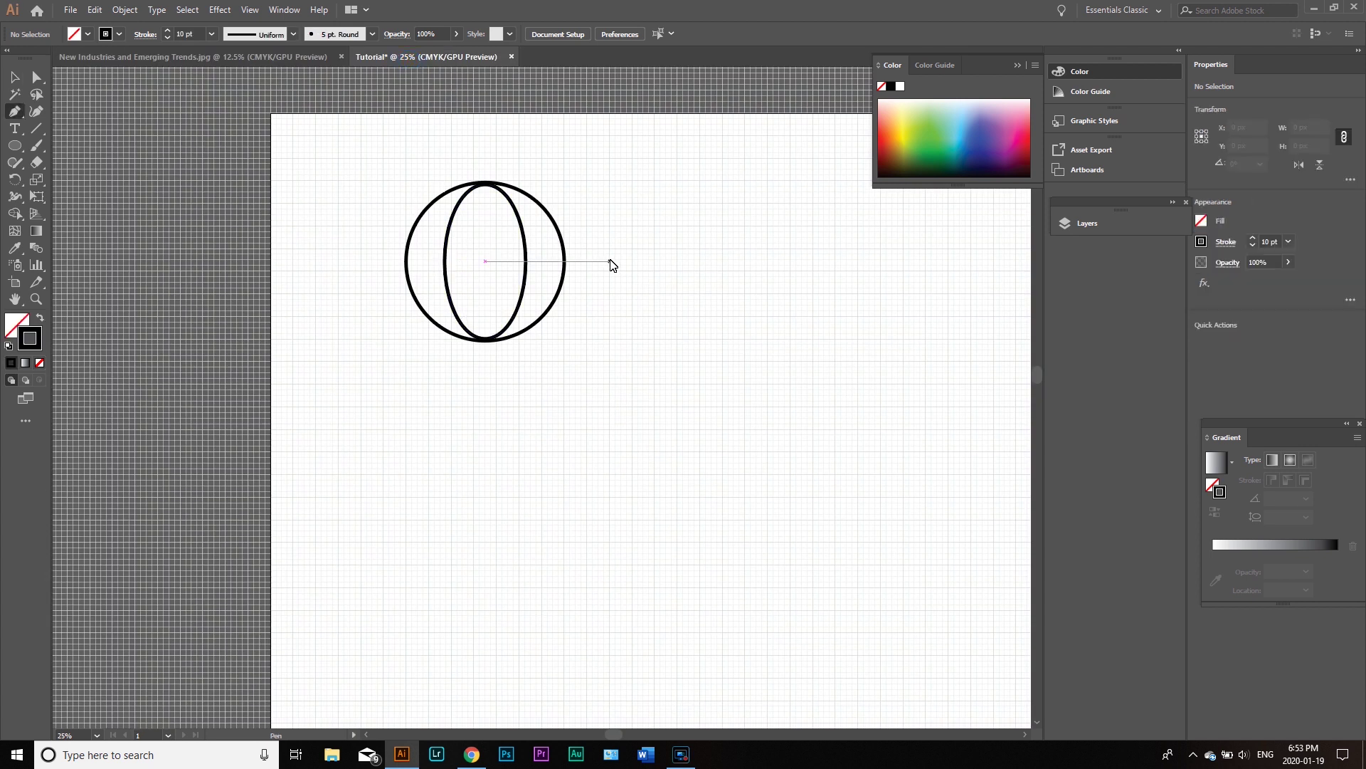
{"action": "left_click_drag", "start_coordinate": [13, 116], "coordinate": [76, 116]}
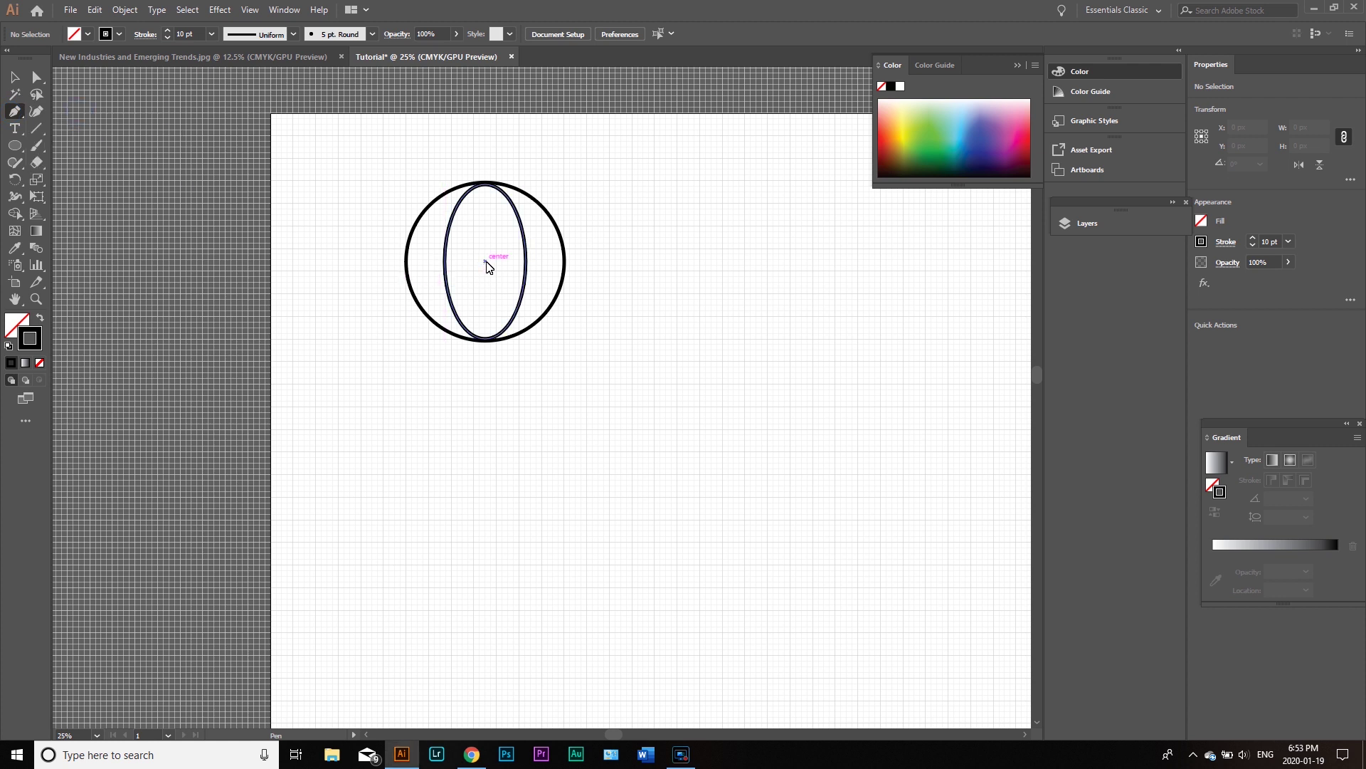
{"action": "left_click", "coordinate": [565, 262]}
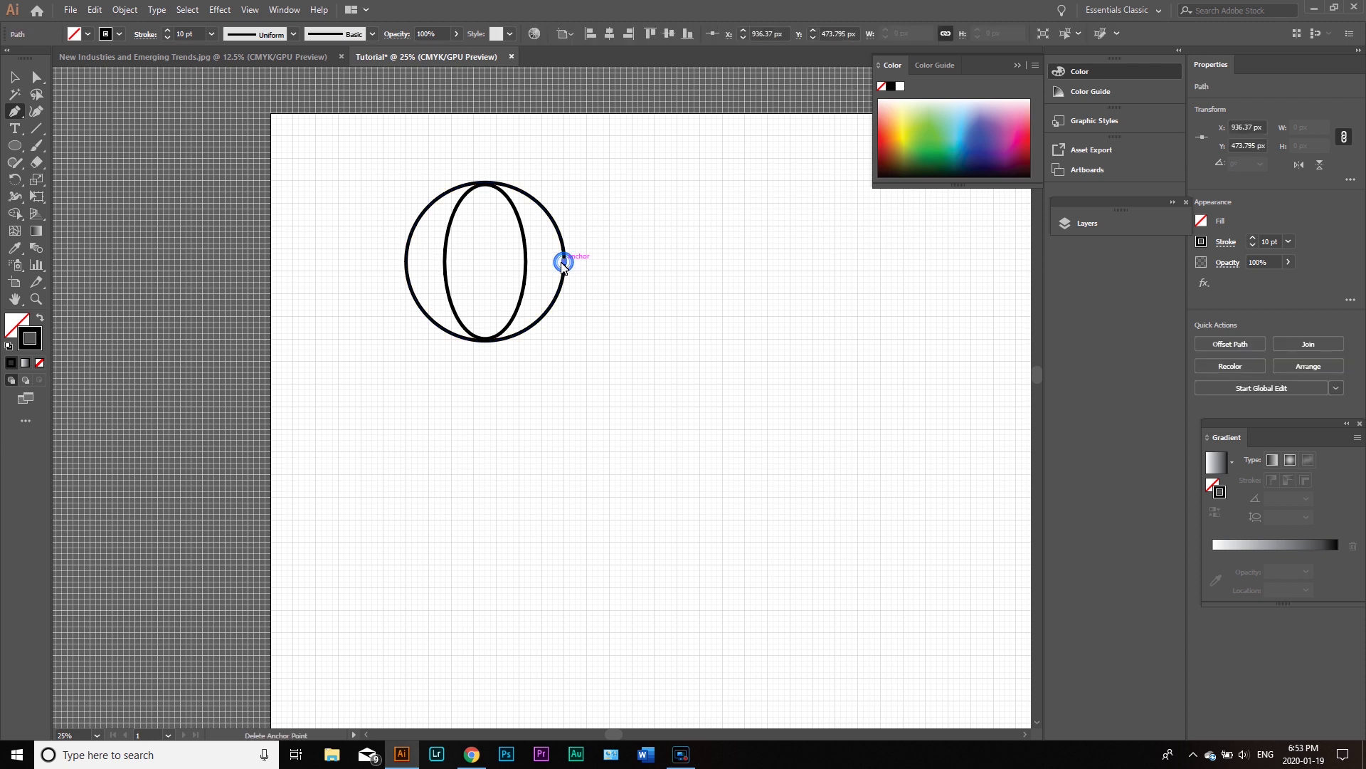
{"action": "left_click", "coordinate": [406, 262]}
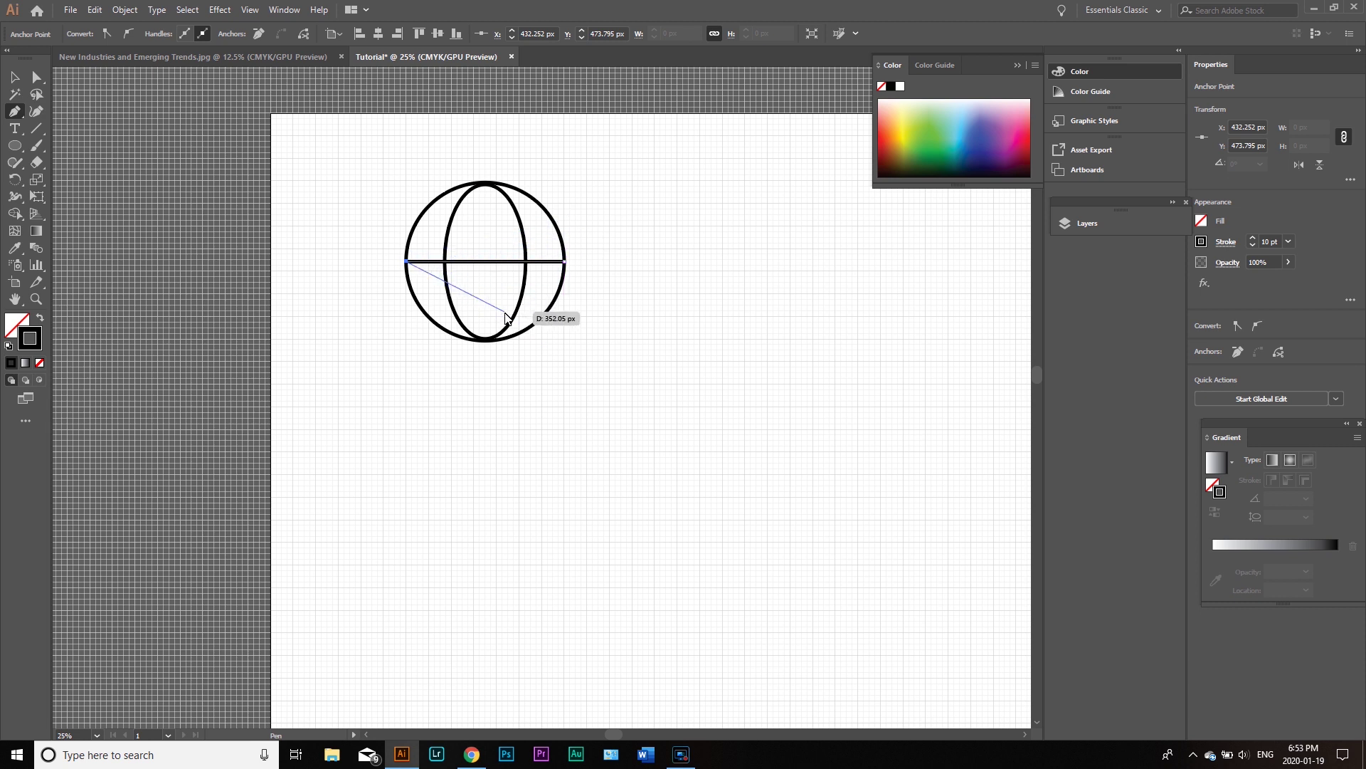
{"action": "key", "text": "v"}
{"action": "left_click", "coordinate": [624, 265]}
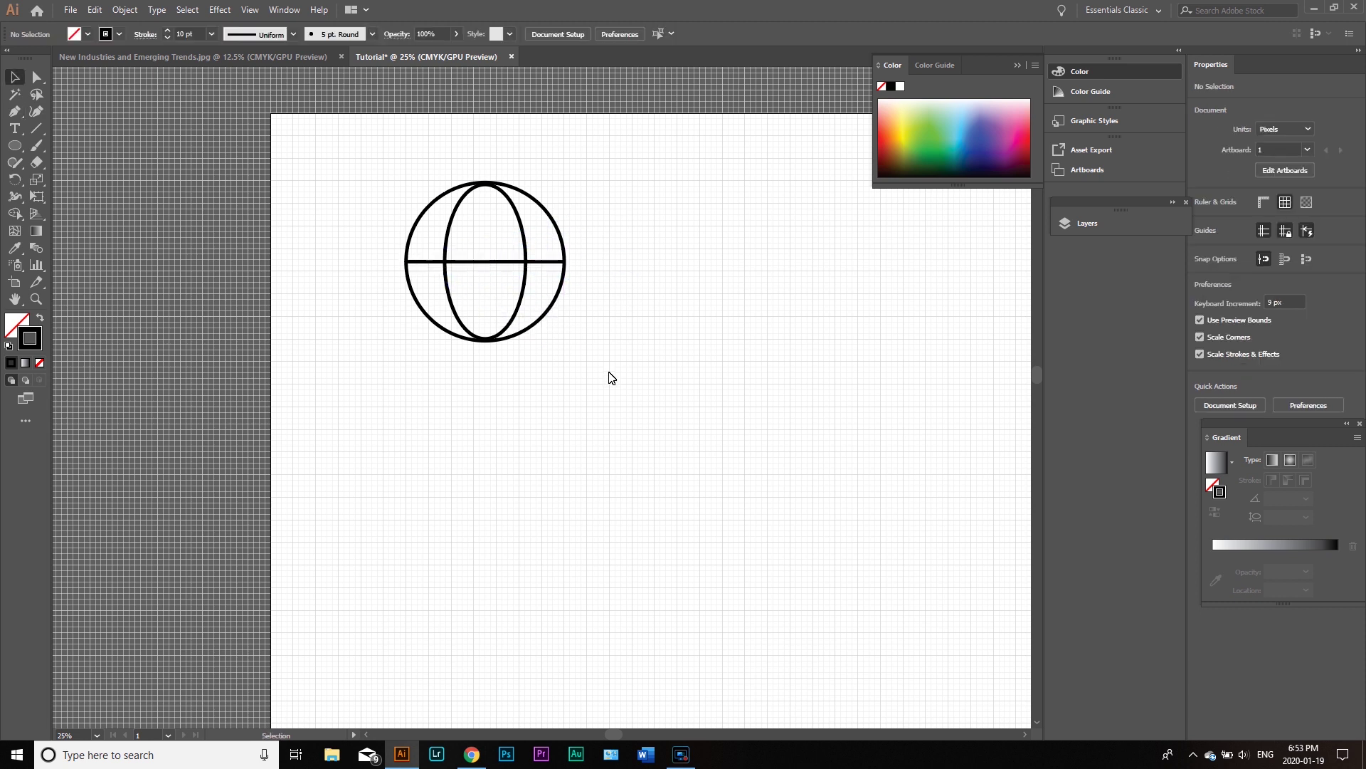
Step: Draw a second straight line, about 410.198 px wide, across the ring's upper part
{"action": "left_click", "coordinate": [15, 81]}
{"action": "key", "text": "p"}
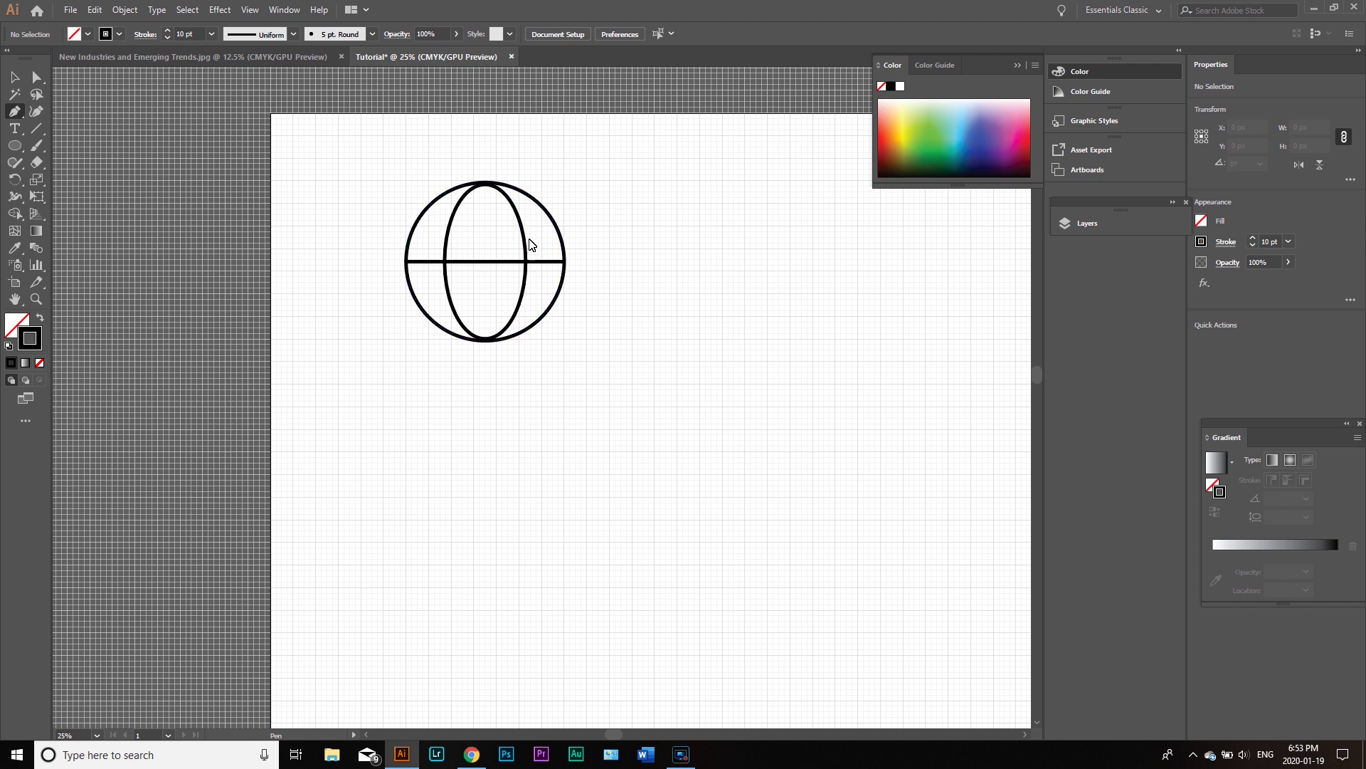
{"action": "left_click", "coordinate": [421, 215]}
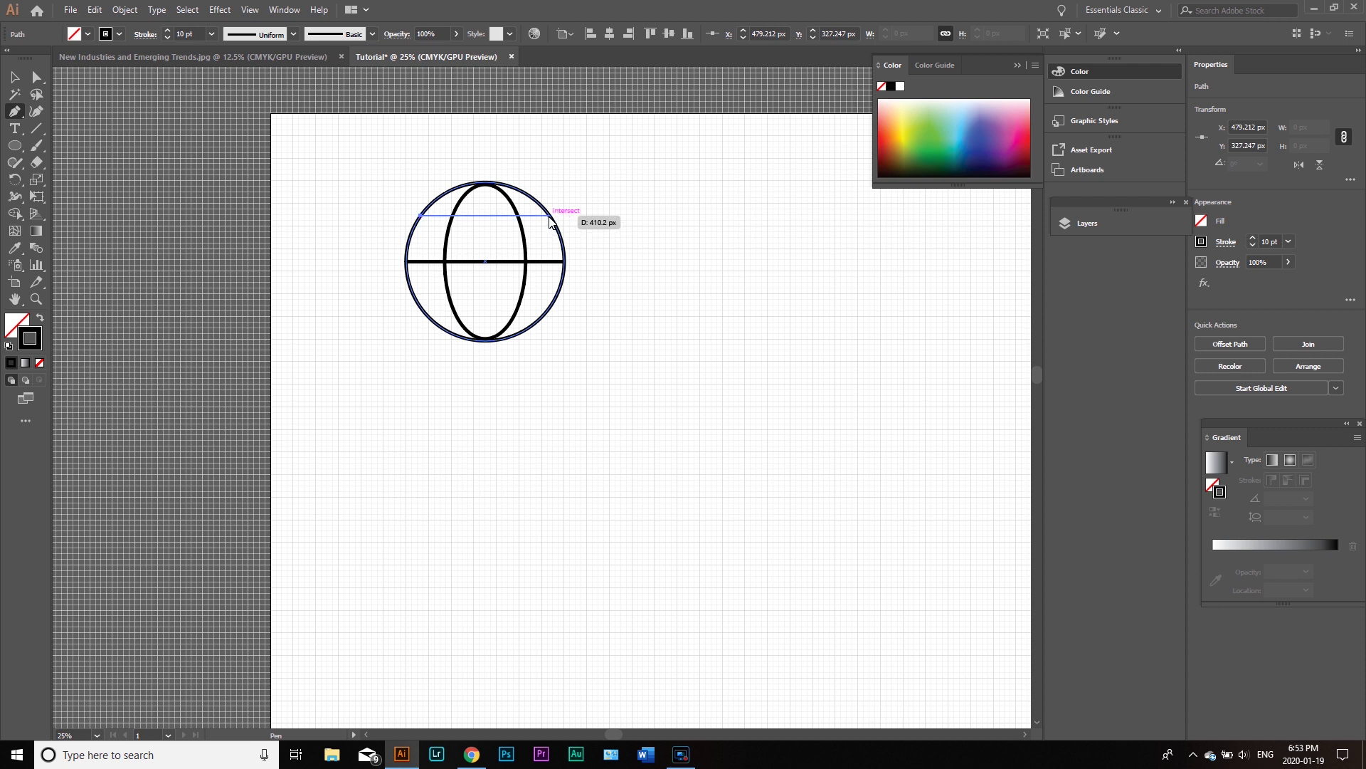
{"action": "left_click", "coordinate": [553, 215]}
{"action": "left_click", "coordinate": [620, 262], "text": "ctrl"}
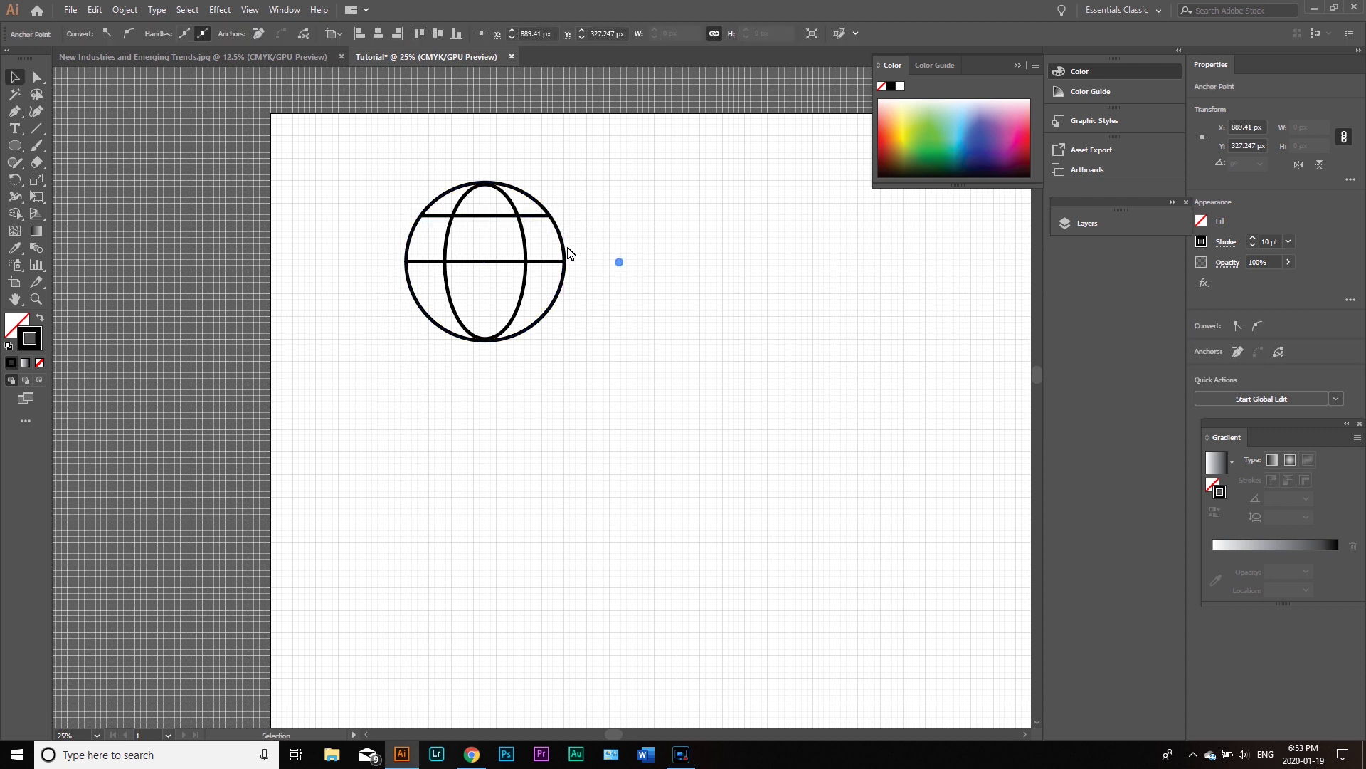
{"action": "left_click", "coordinate": [471, 217]}
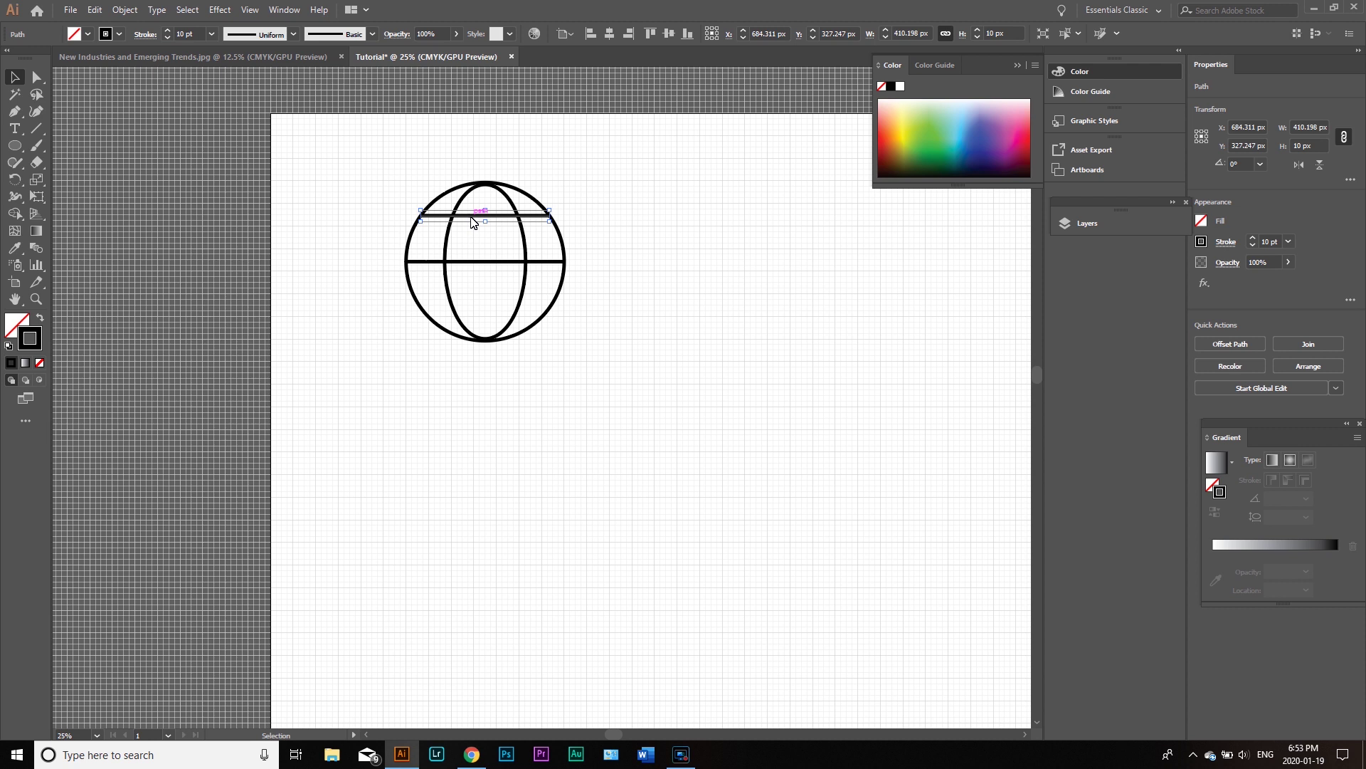
Step: Alt-drag a copy of the upper line down below the equator to Y 620.343 px
{"action": "left_click_drag", "start_coordinate": [505, 223], "coordinate": [500, 315]}
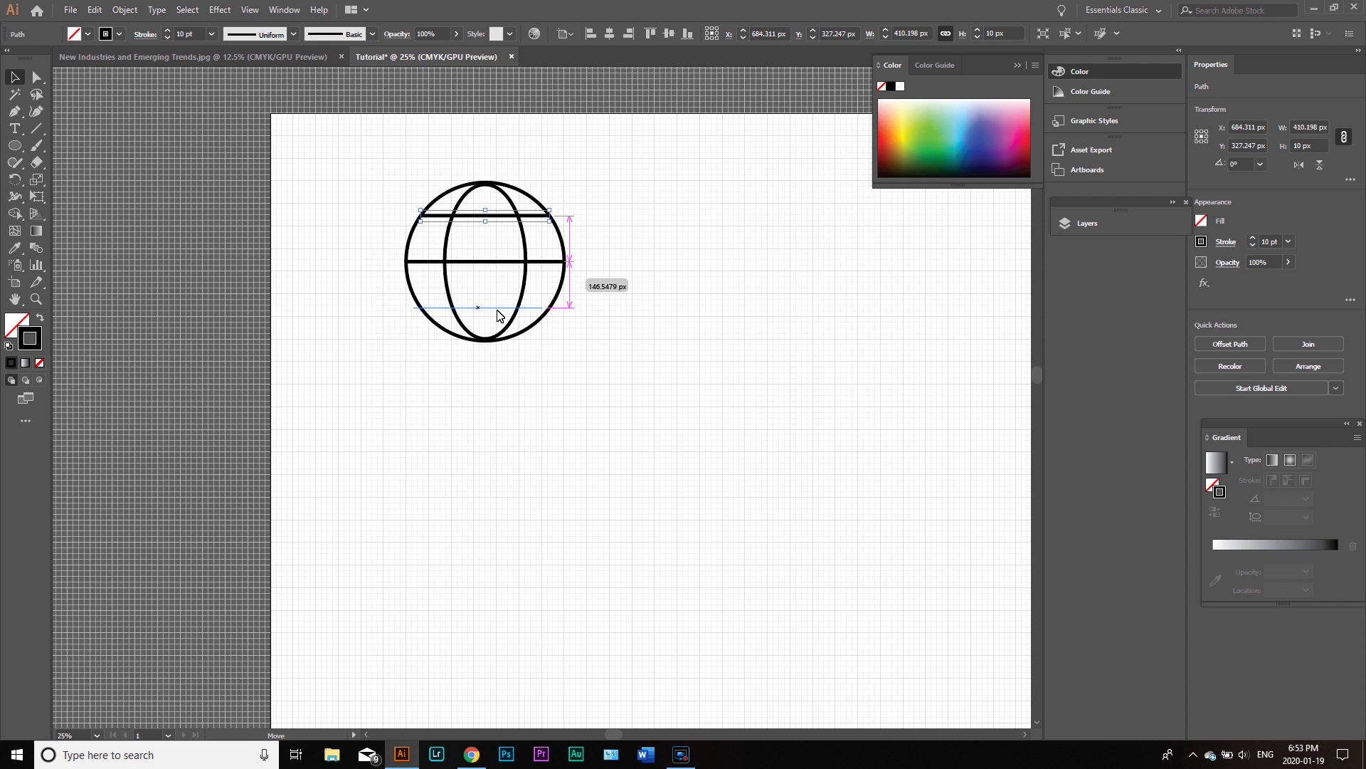
{"action": "left_click_drag", "start_coordinate": [500, 315], "coordinate": [506, 223]}
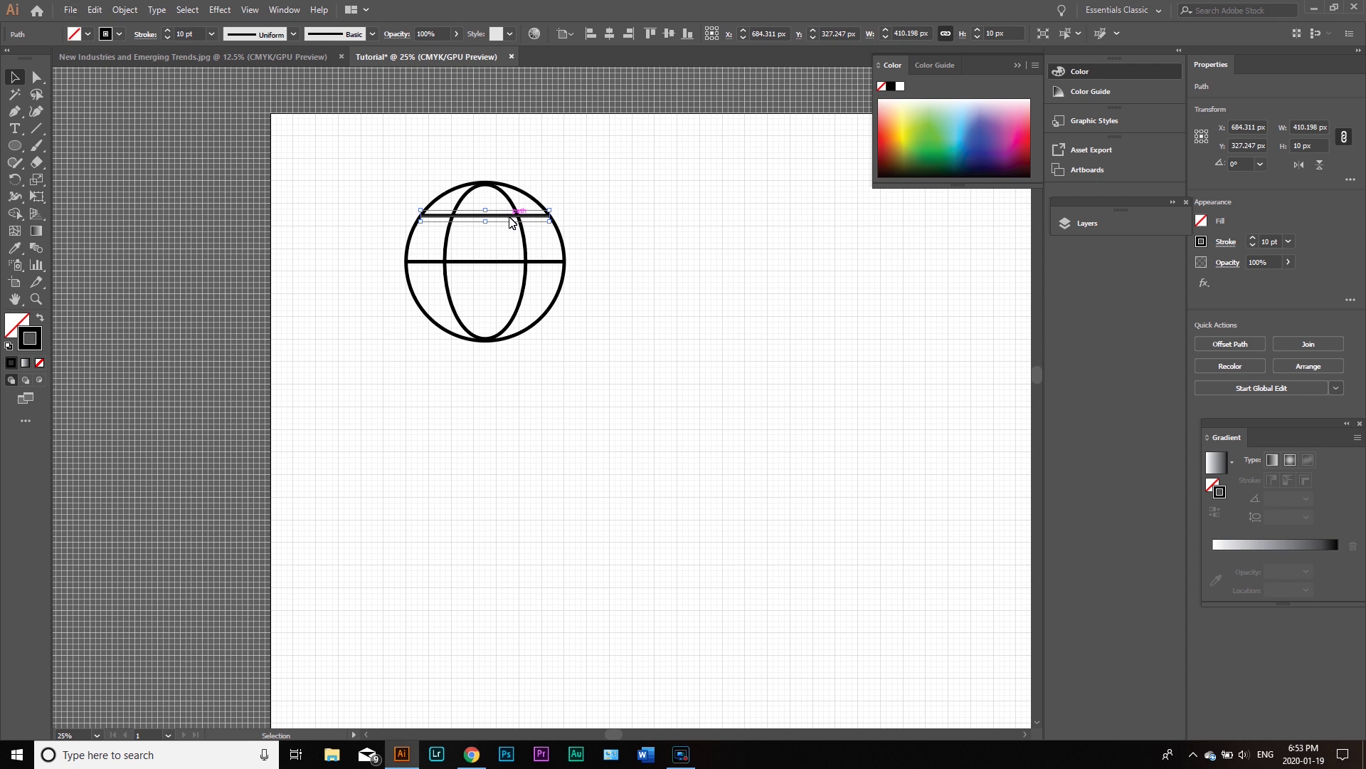
{"action": "left_click", "coordinate": [511, 222]}
{"action": "left_click_drag", "start_coordinate": [510, 221], "coordinate": [509, 310]}
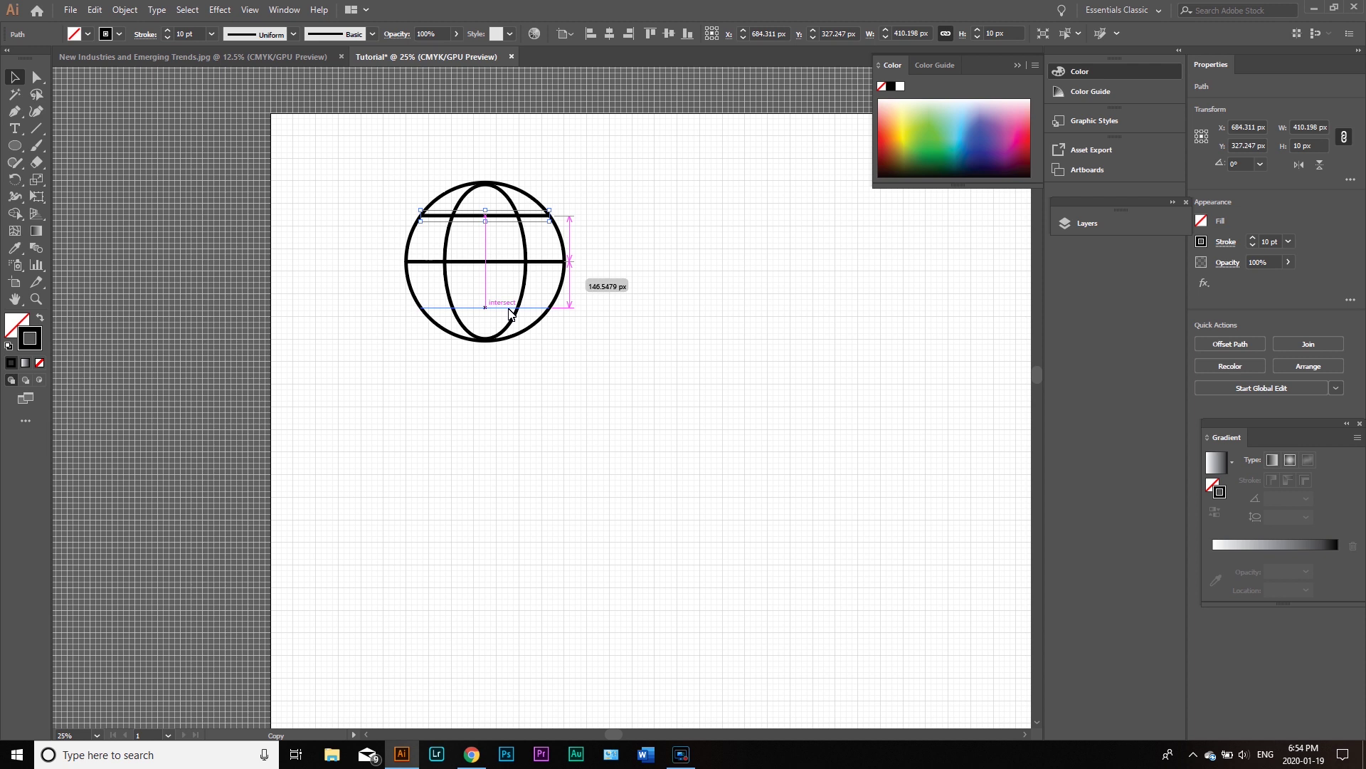
{"action": "left_click_drag", "start_coordinate": [509, 311], "coordinate": [511, 311]}
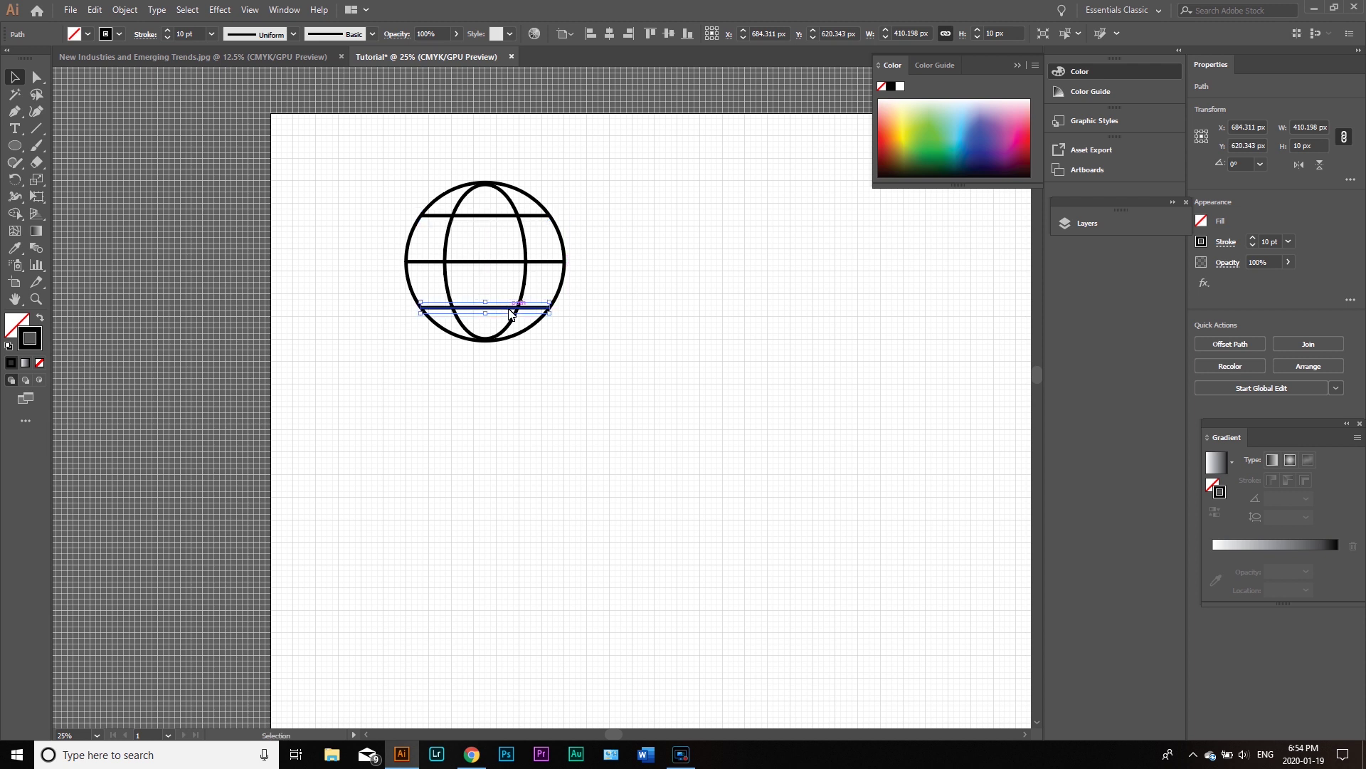
{"action": "left_click", "coordinate": [786, 393]}
{"action": "left_click", "coordinate": [193, 56]}
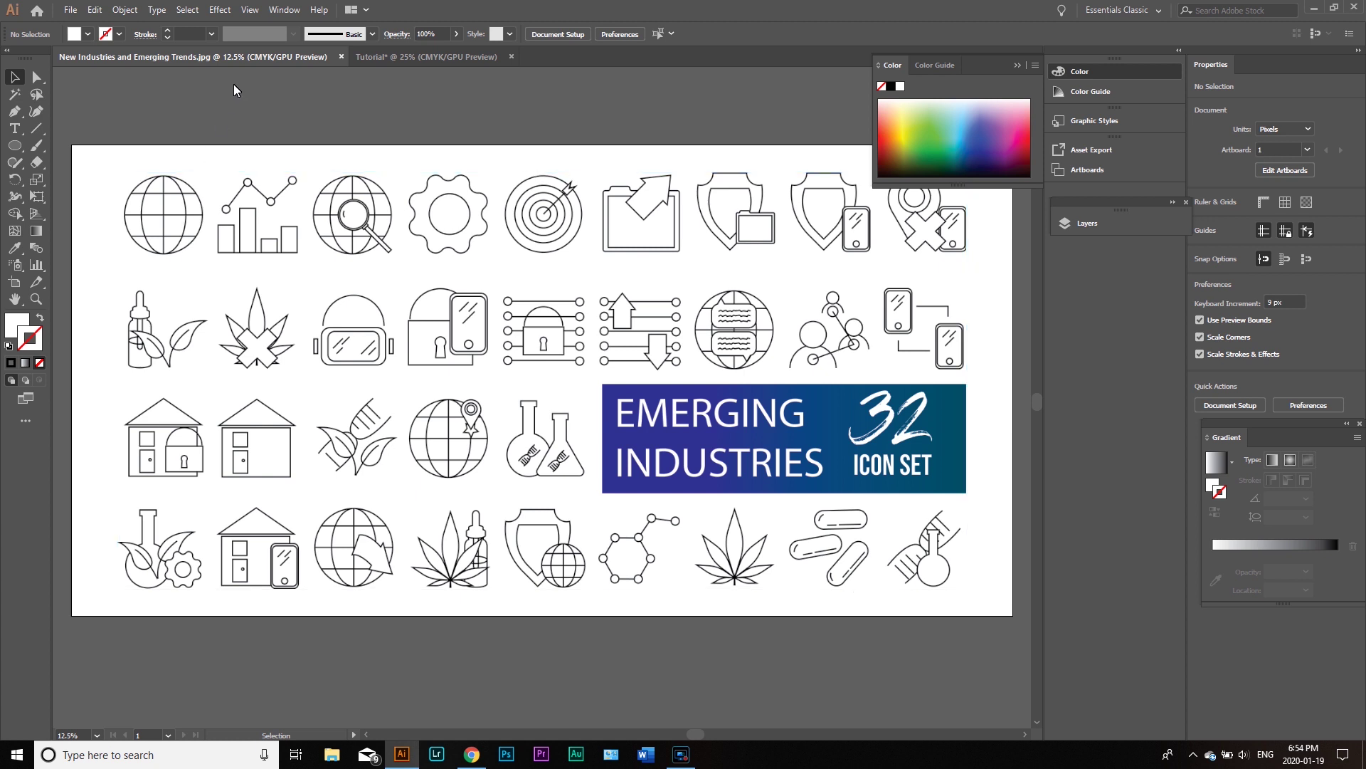
Step: Draw a straight line with the Pen tool from the globe's top anchor to its bottom anchor, then compare with the reference
{"action": "left_click", "coordinate": [401, 57]}
{"action": "key", "text": "p"}
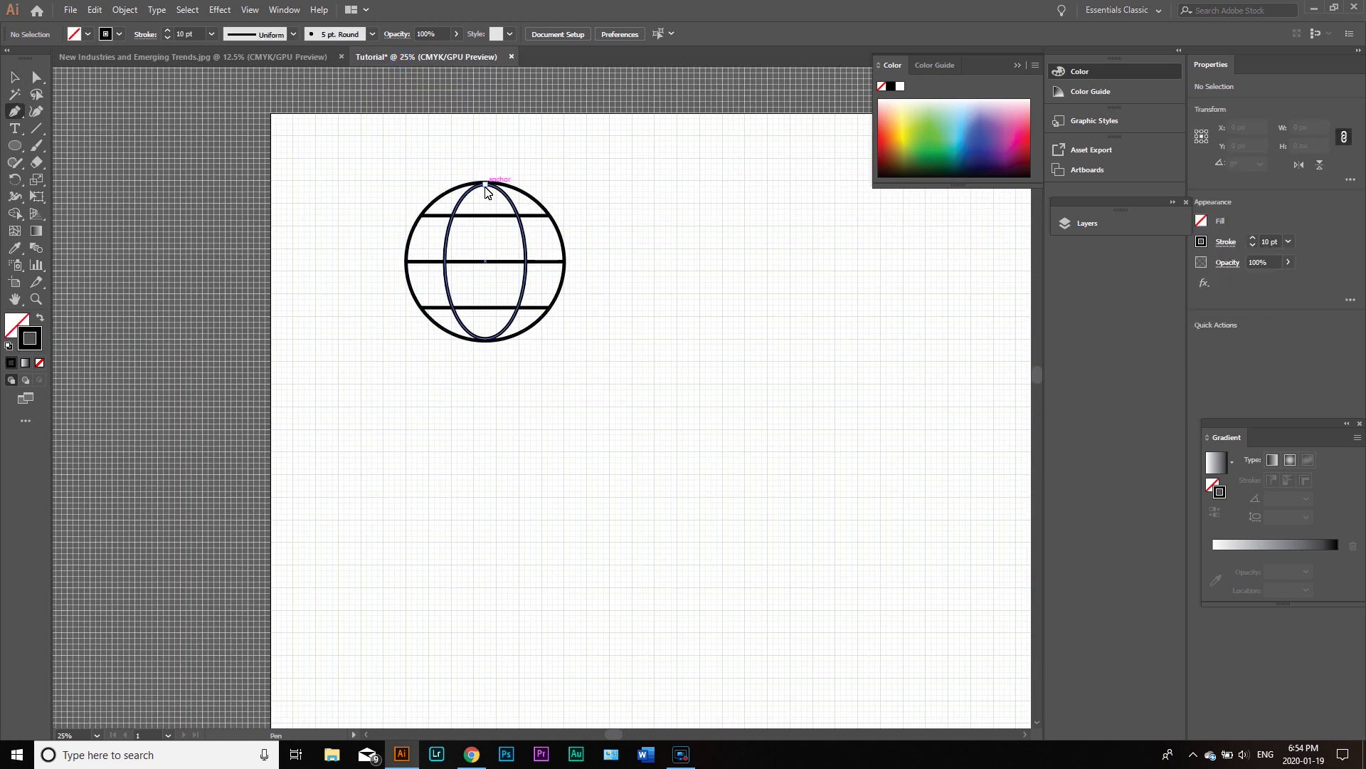
{"action": "left_click", "coordinate": [485, 184]}
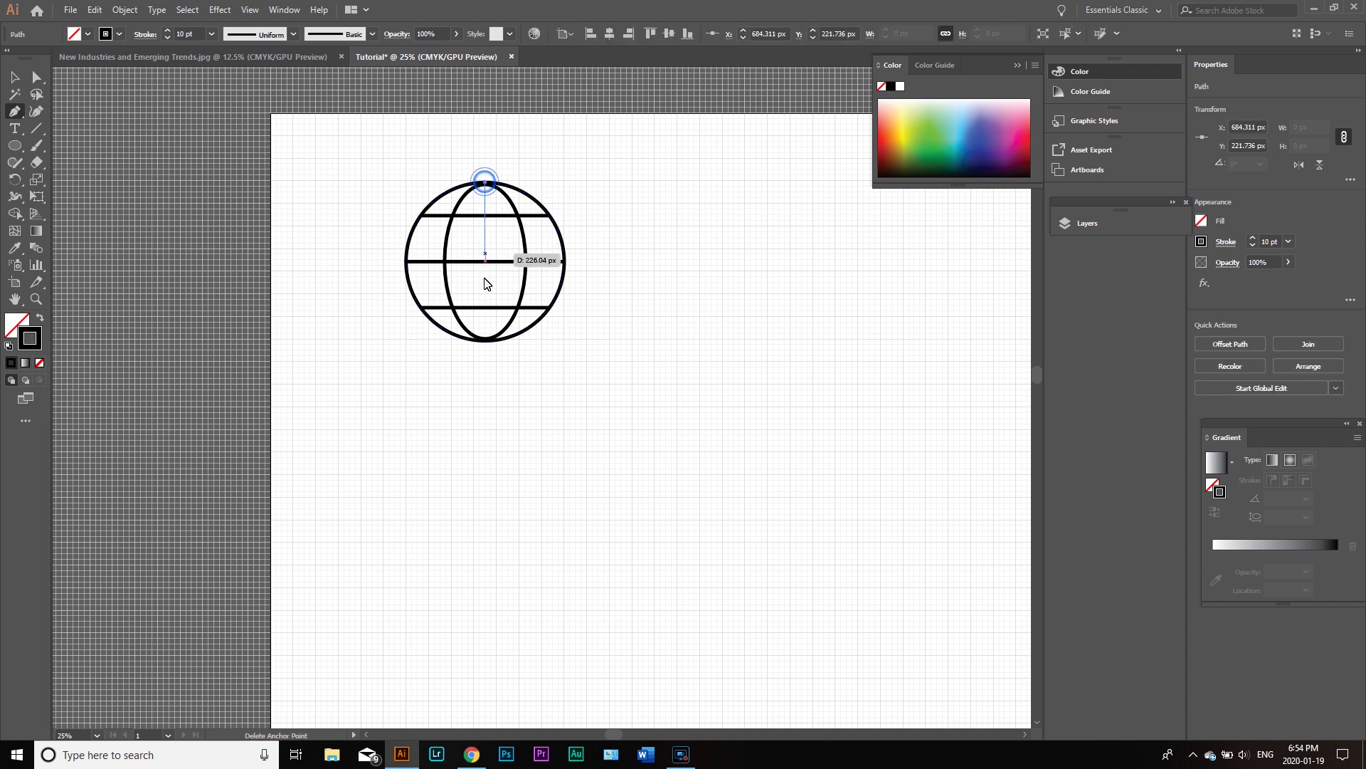
{"action": "left_click", "coordinate": [485, 341]}
{"action": "left_click", "coordinate": [600, 362], "text": "ctrl"}
{"action": "left_click_drag", "start_coordinate": [413, 164], "coordinate": [645, 383]}
{"action": "left_click", "coordinate": [635, 424]}
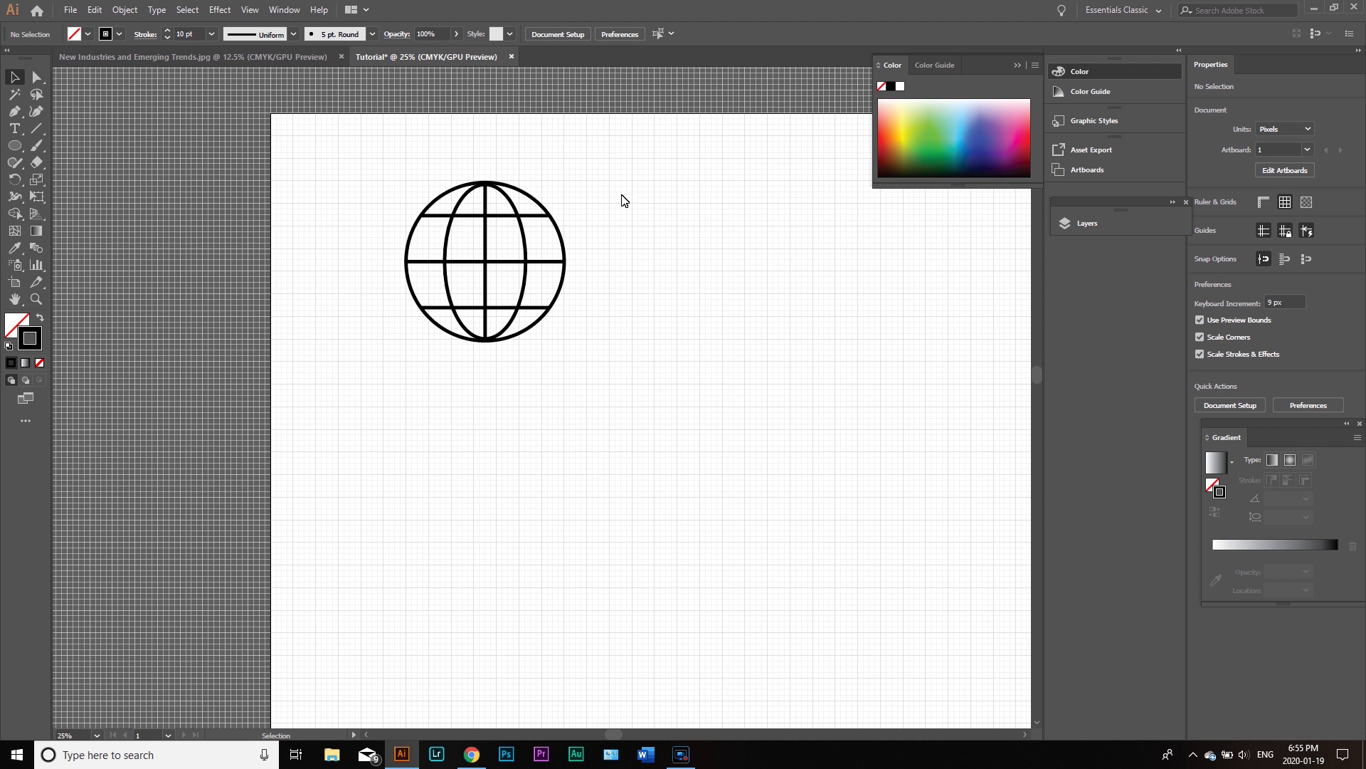
{"action": "left_click", "coordinate": [288, 59]}
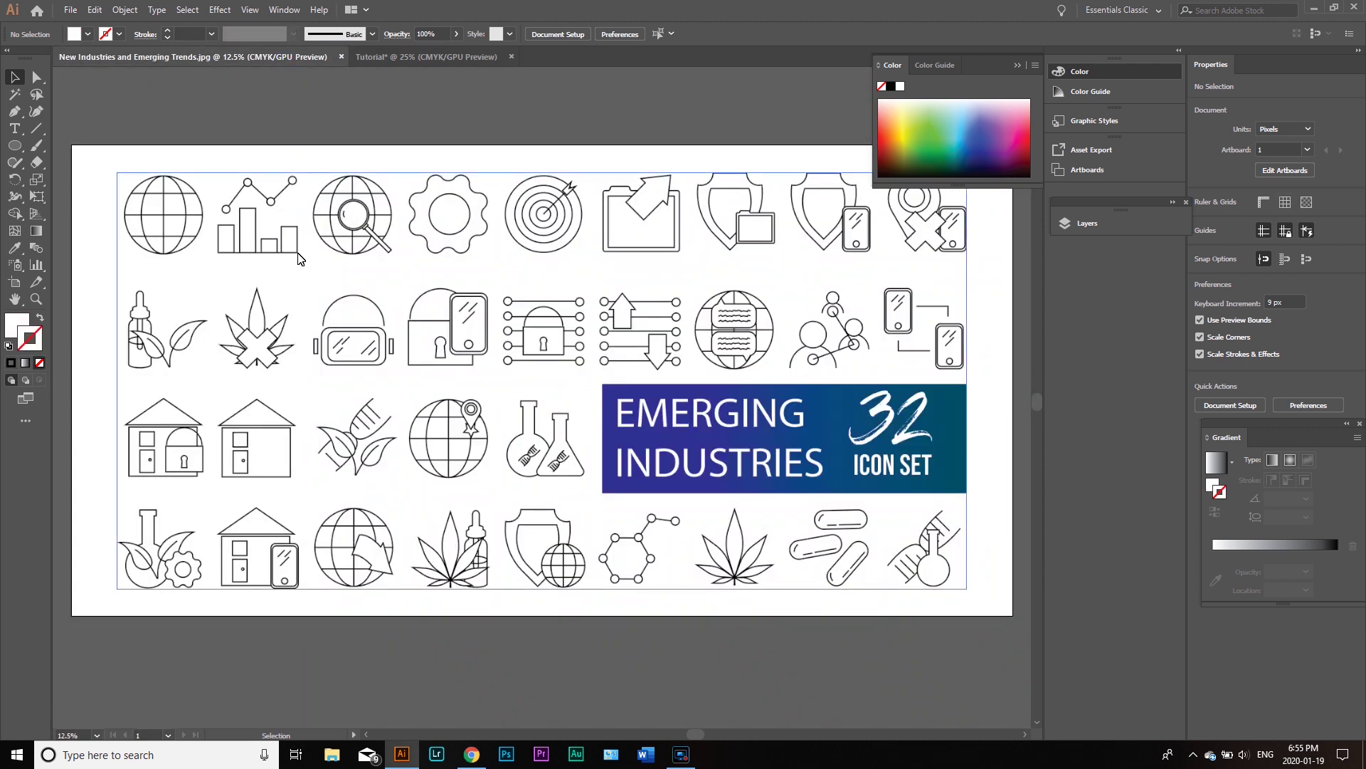
Step: Return to the Tutorial document and pan the artboard slightly left
{"action": "left_click", "coordinate": [428, 66]}
{"action": "left_click_drag", "start_coordinate": [712, 350], "coordinate": [659, 342]}
{"action": "left_click_drag", "start_coordinate": [783, 322], "coordinate": [738, 341]}
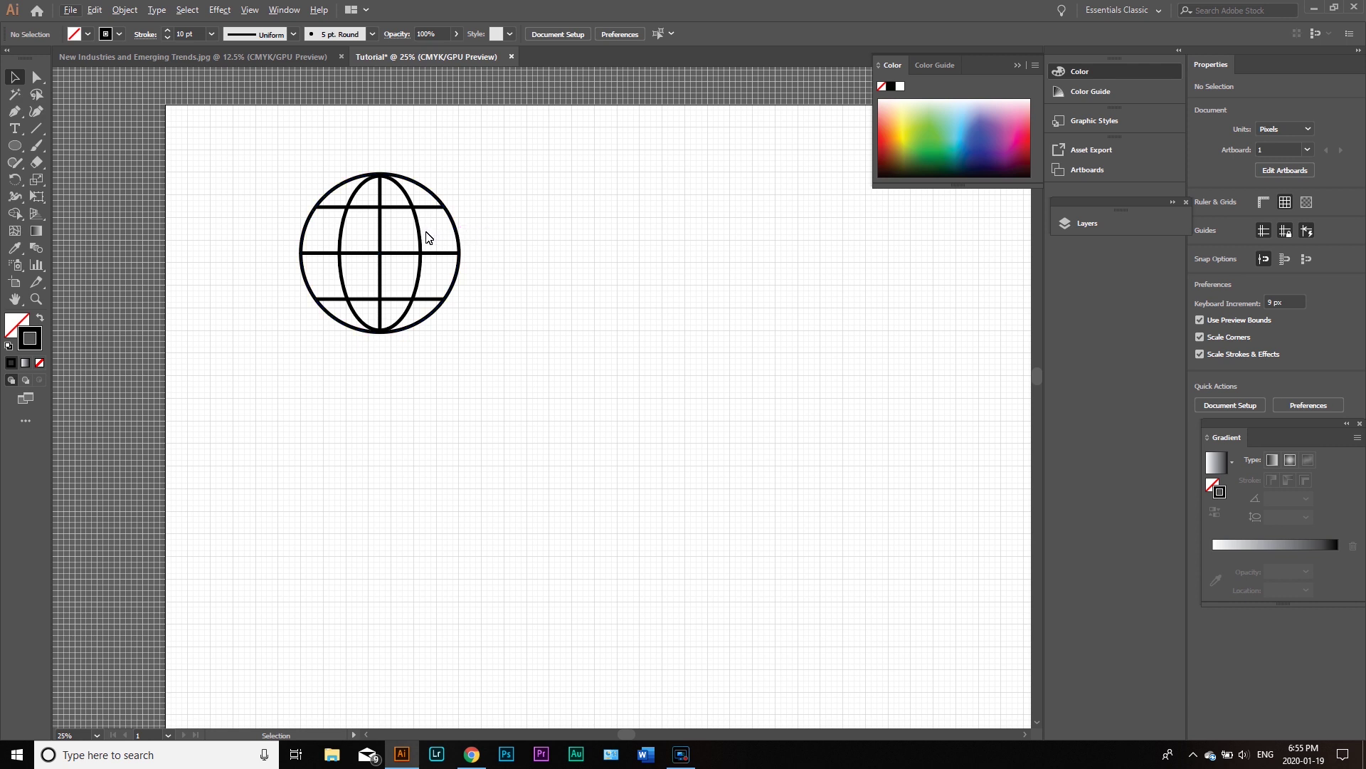
Step: Drag a copy of the globe's outer circle to the right of the globe
{"action": "left_click", "coordinate": [455, 230]}
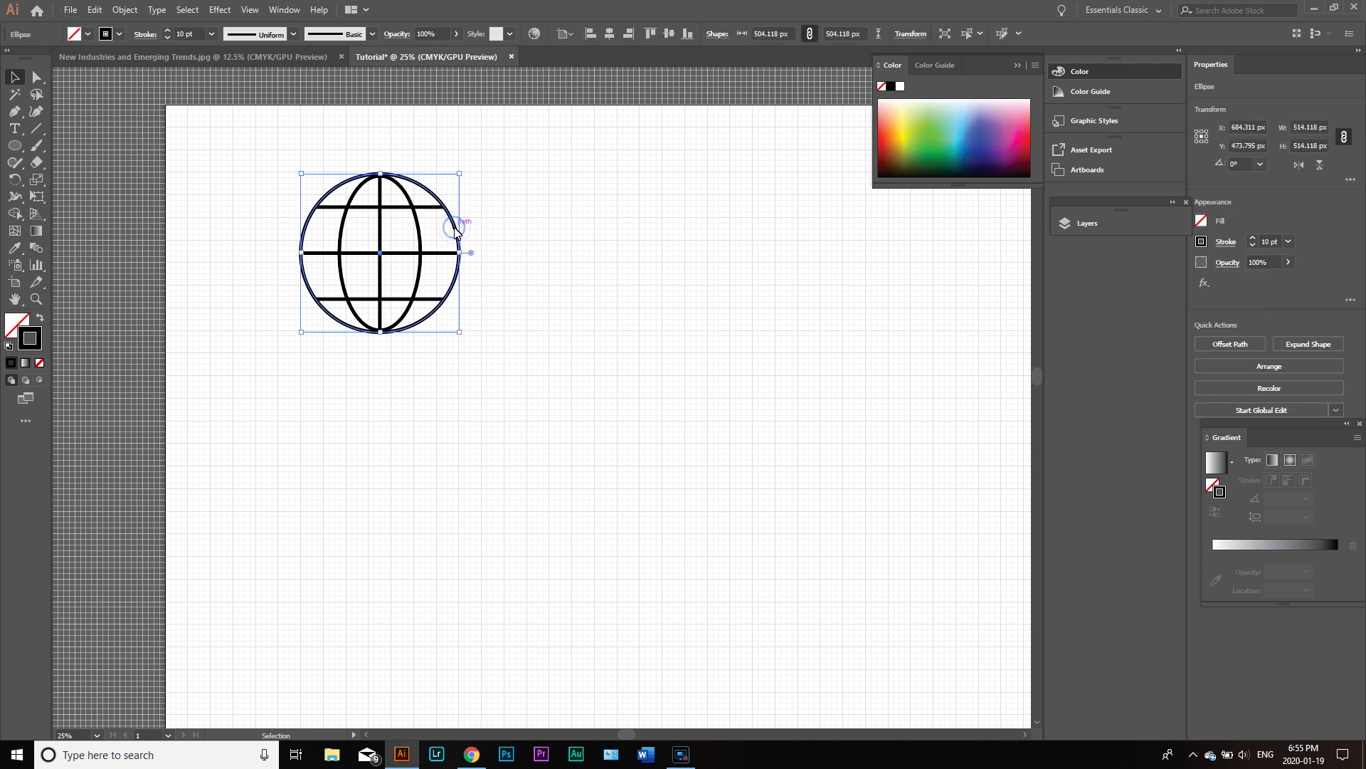
{"action": "left_click", "coordinate": [525, 239]}
{"action": "left_click", "coordinate": [459, 244]}
{"action": "mouse_move", "coordinate": [459, 244]}
{"action": "left_mouse_down"}
{"action": "mouse_move", "coordinate": [704, 252]}
{"action": "mouse_move", "coordinate": [661, 241]}
{"action": "left_mouse_up"}
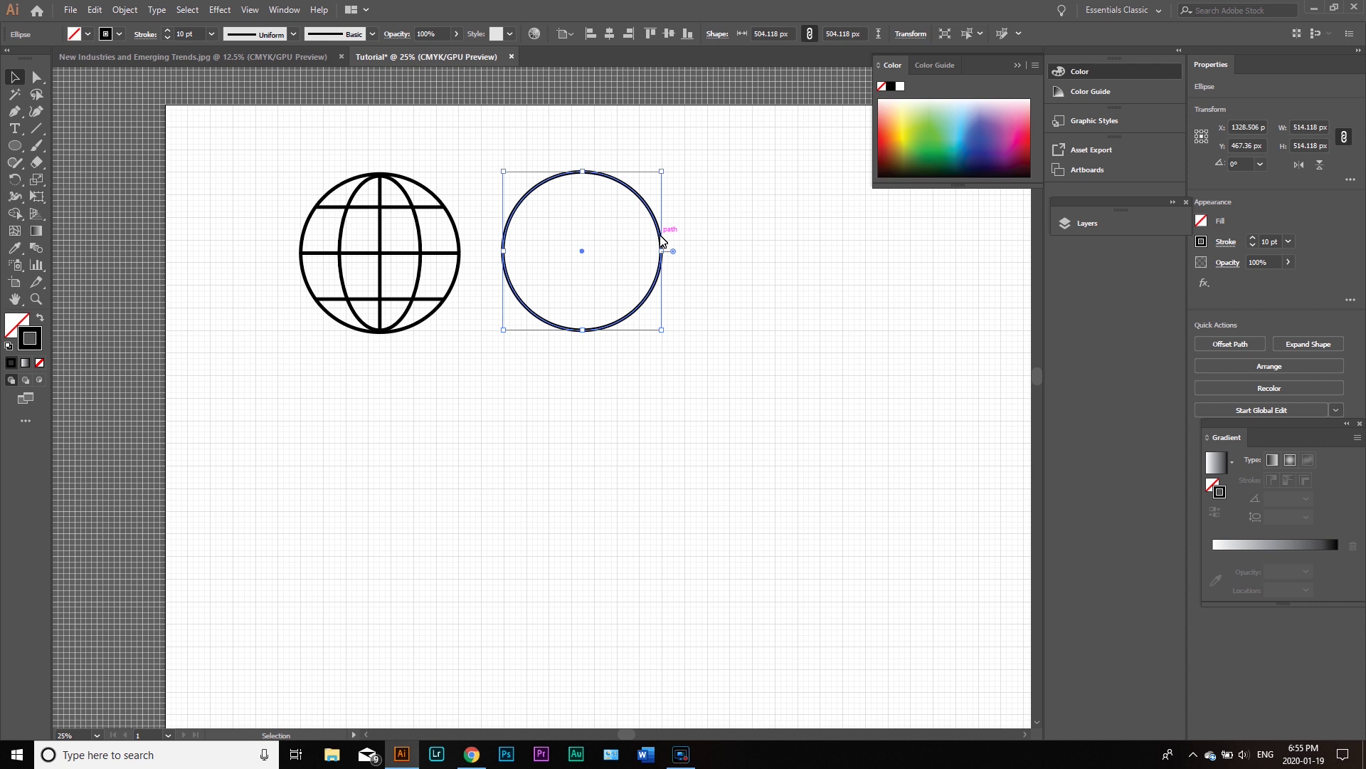
{"action": "left_click", "coordinate": [605, 425]}
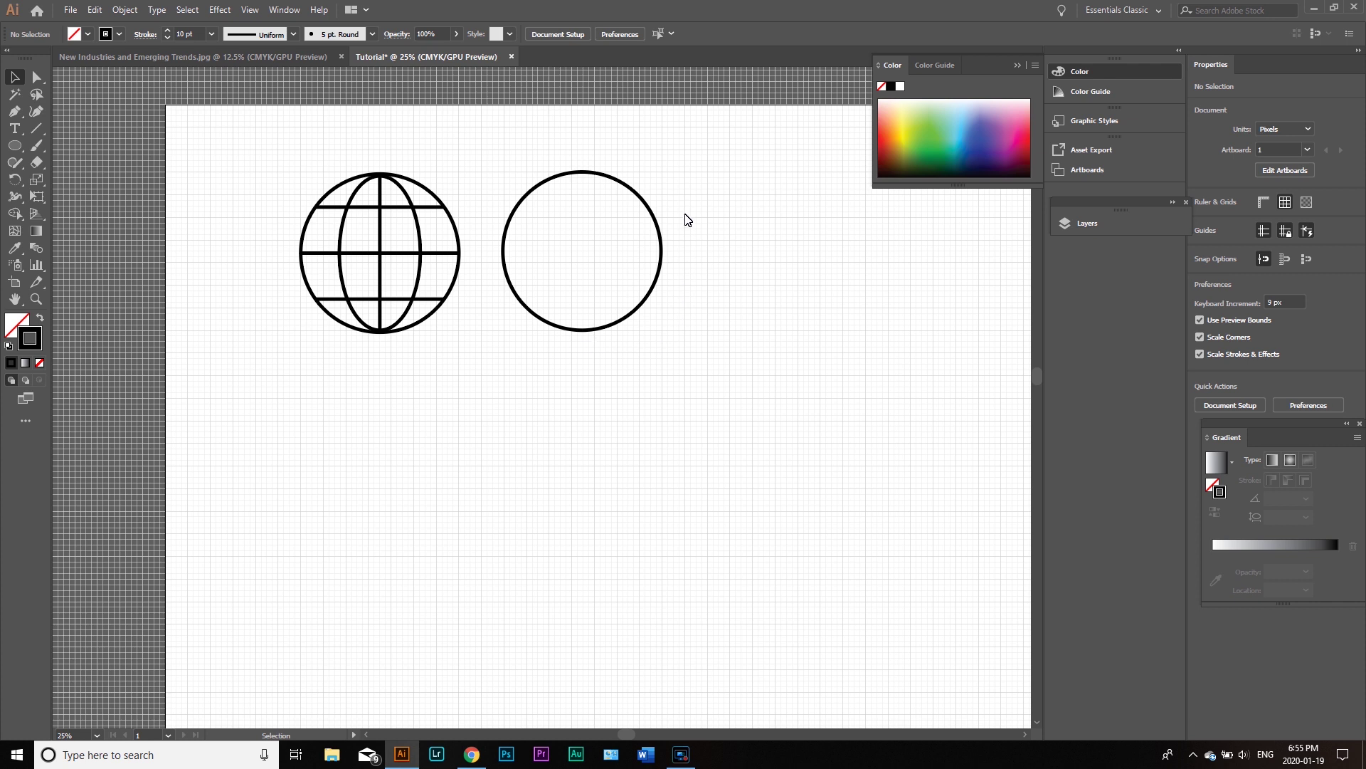
Step: Align the 514.118 px ring level with the globe at X 1337.506, Y 473.795 px
{"action": "left_click", "coordinate": [503, 251]}
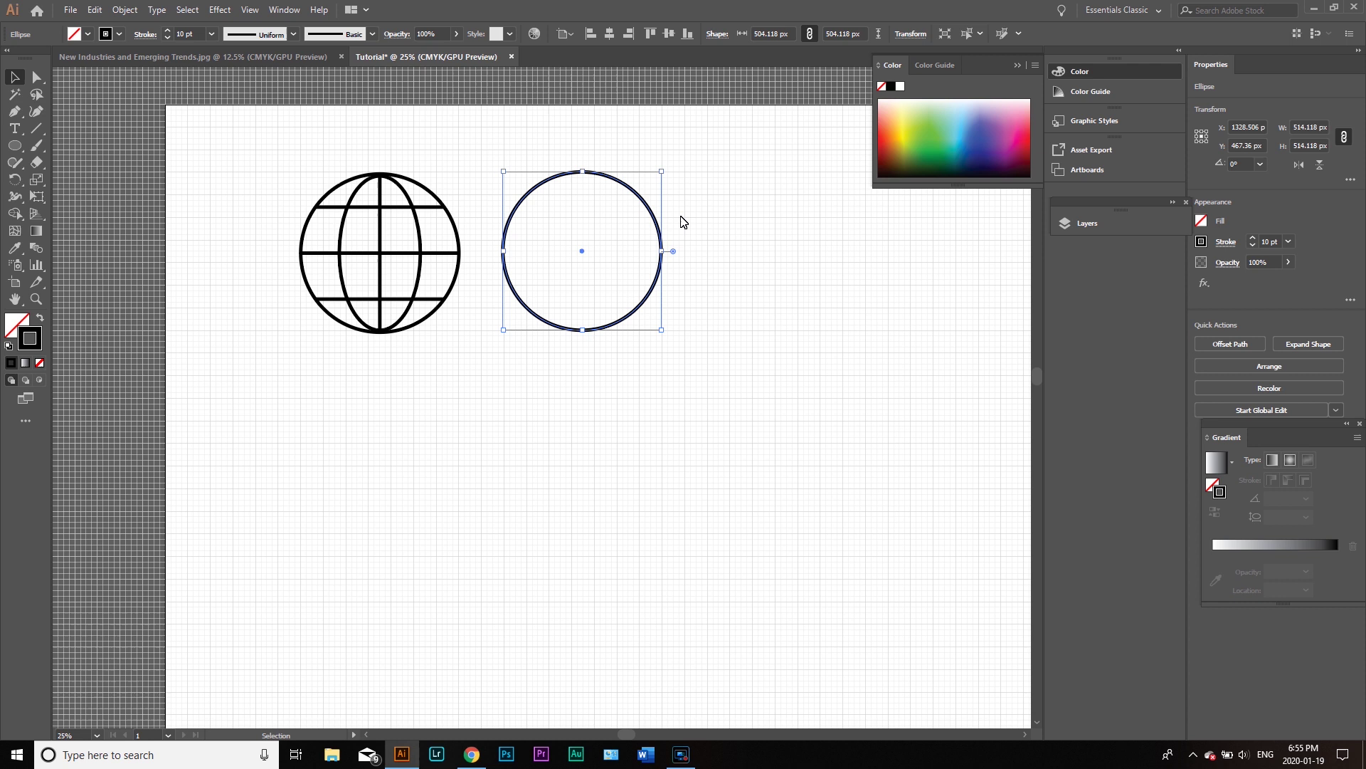
{"action": "left_click_drag", "start_coordinate": [656, 229], "coordinate": [658, 235]}
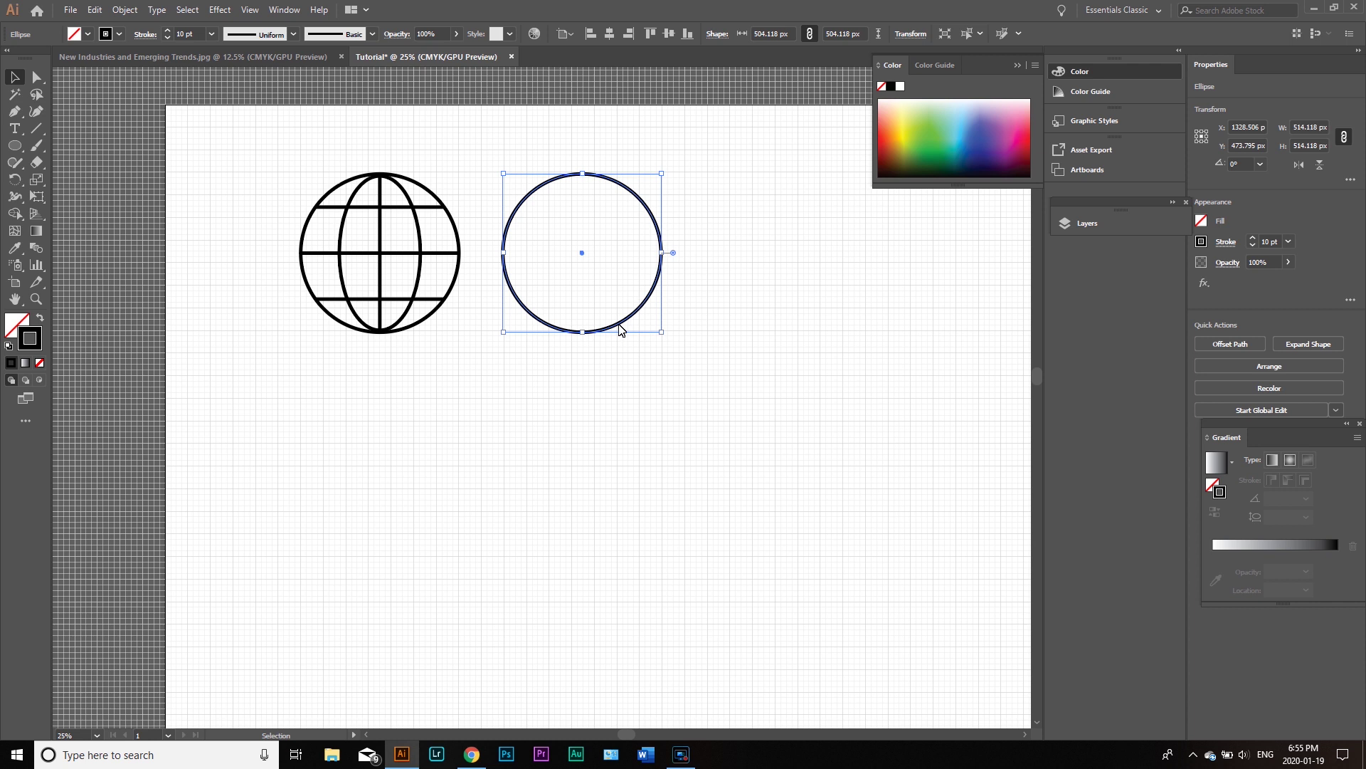
{"action": "left_click", "coordinate": [619, 368]}
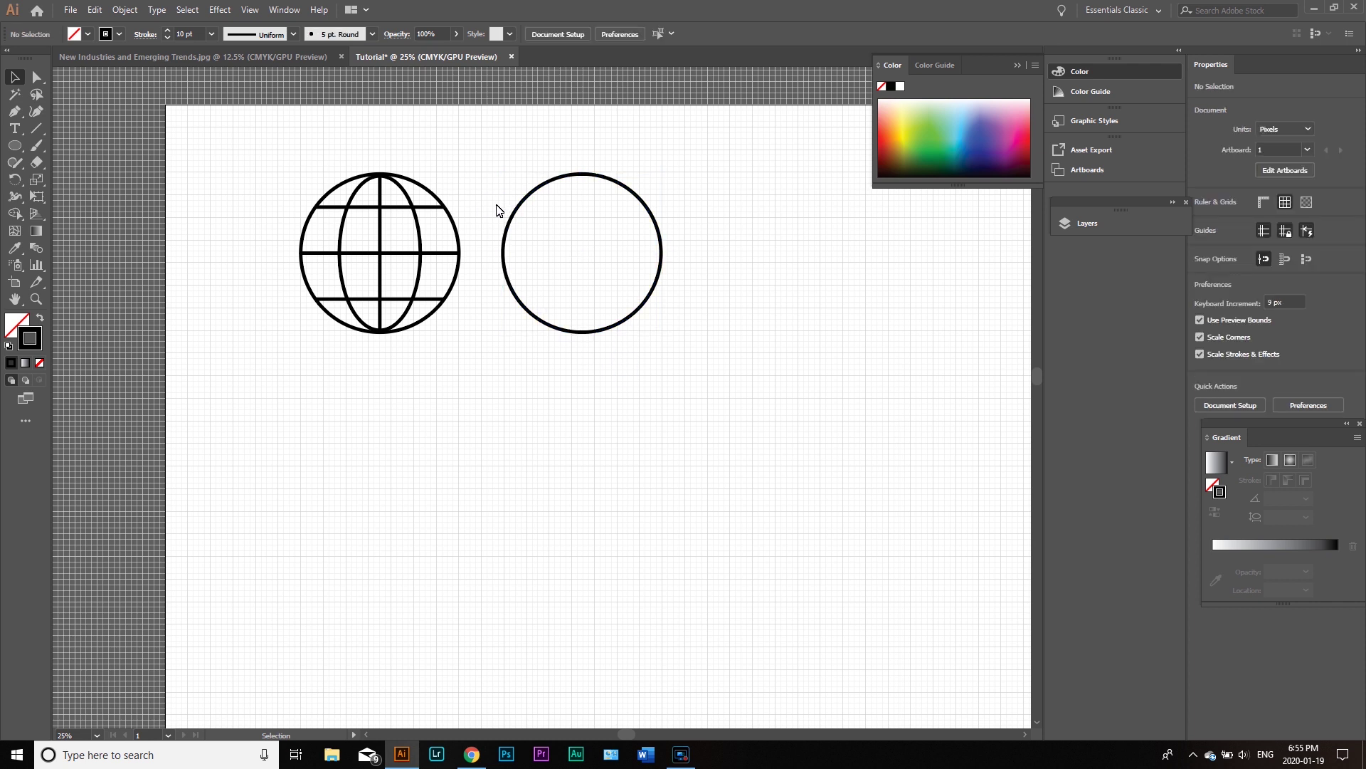
{"action": "left_click_drag", "start_coordinate": [496, 206], "coordinate": [781, 357]}
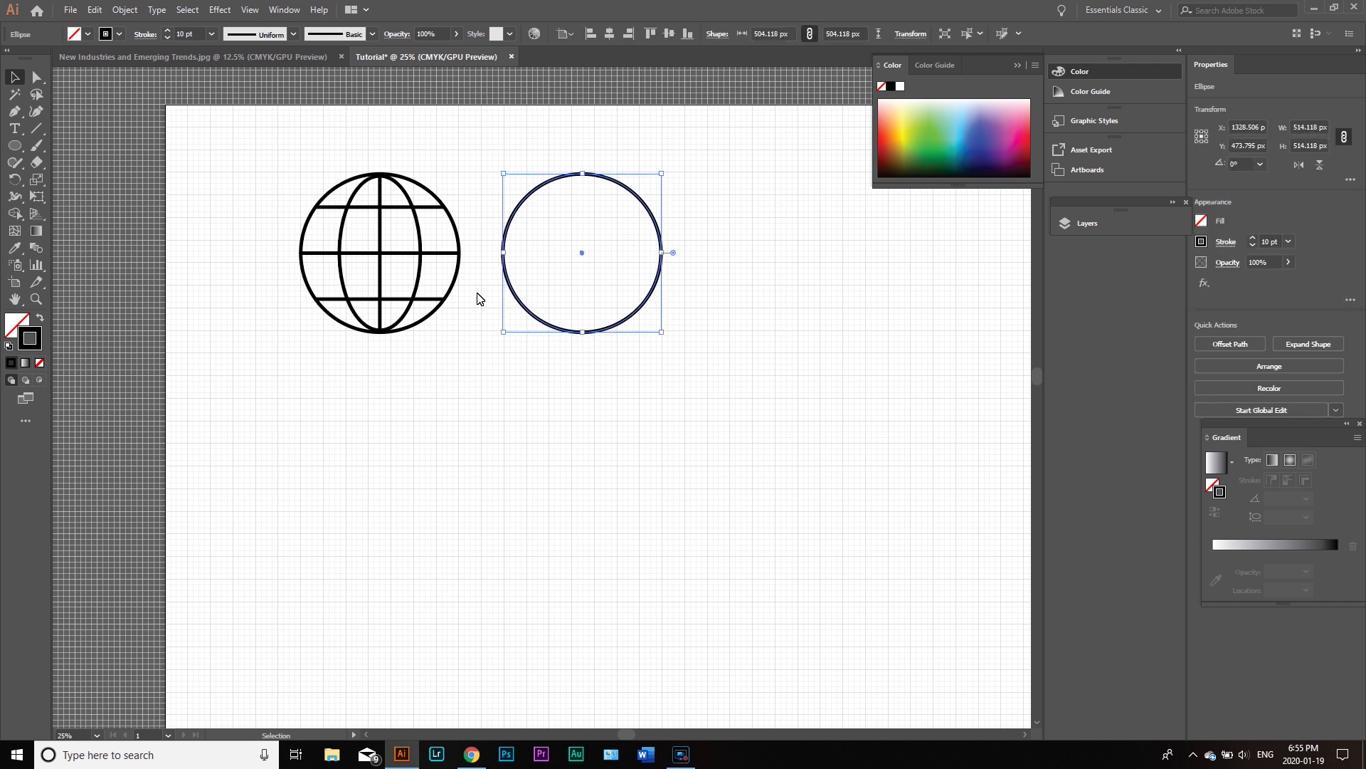
{"action": "key", "text": "Right"}
{"action": "key", "text": "Right"}
{"action": "key", "text": "Right"}
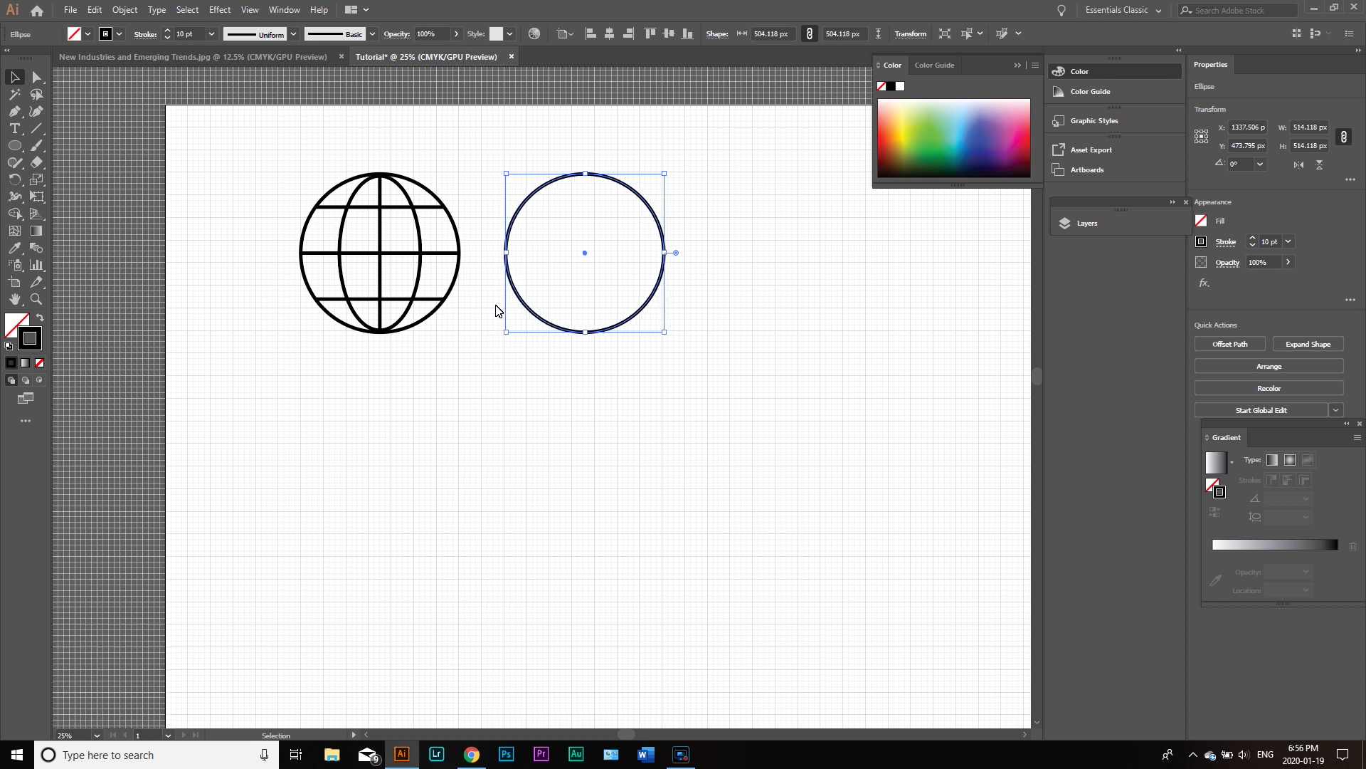
{"action": "left_click", "coordinate": [686, 375]}
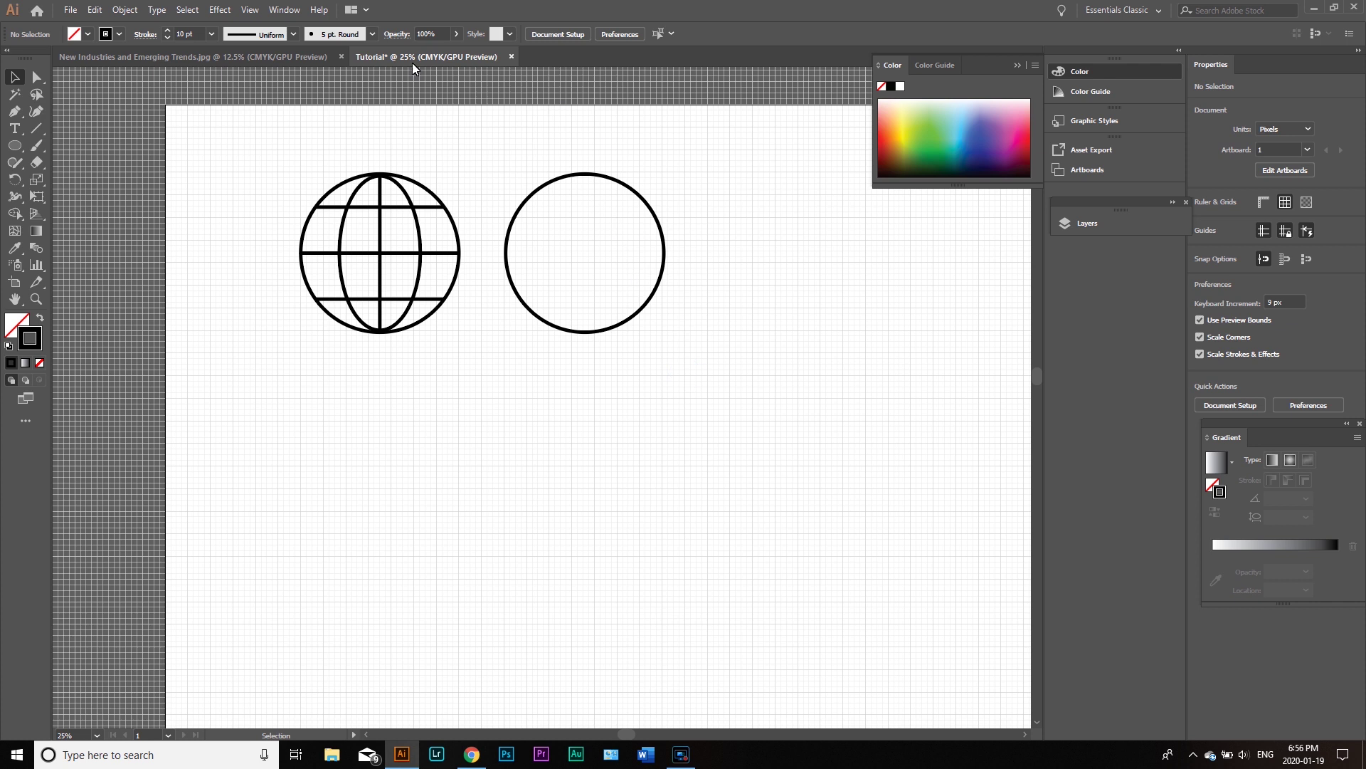
{"action": "left_click", "coordinate": [308, 60]}
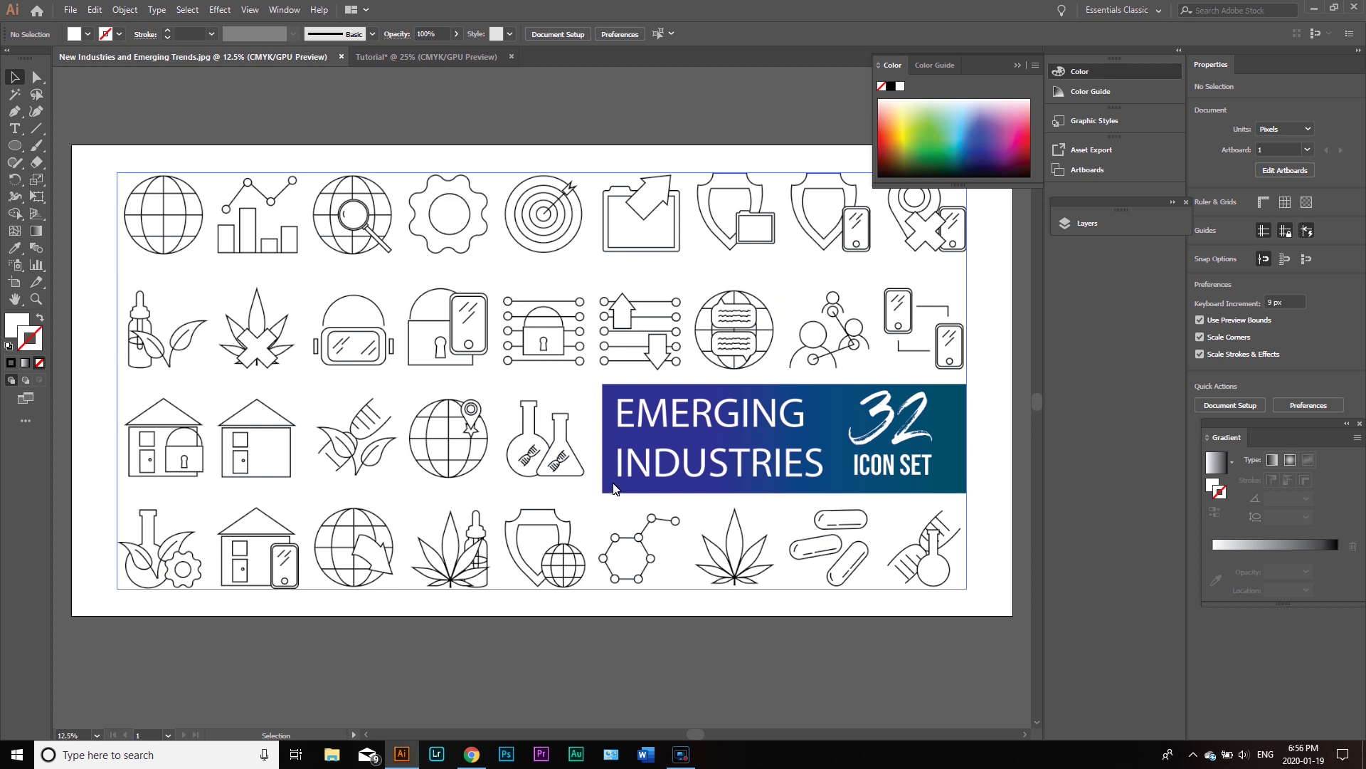
Step: Draw a three-point check mark inside the plain ring with the Pen tool
{"action": "left_click", "coordinate": [458, 62]}
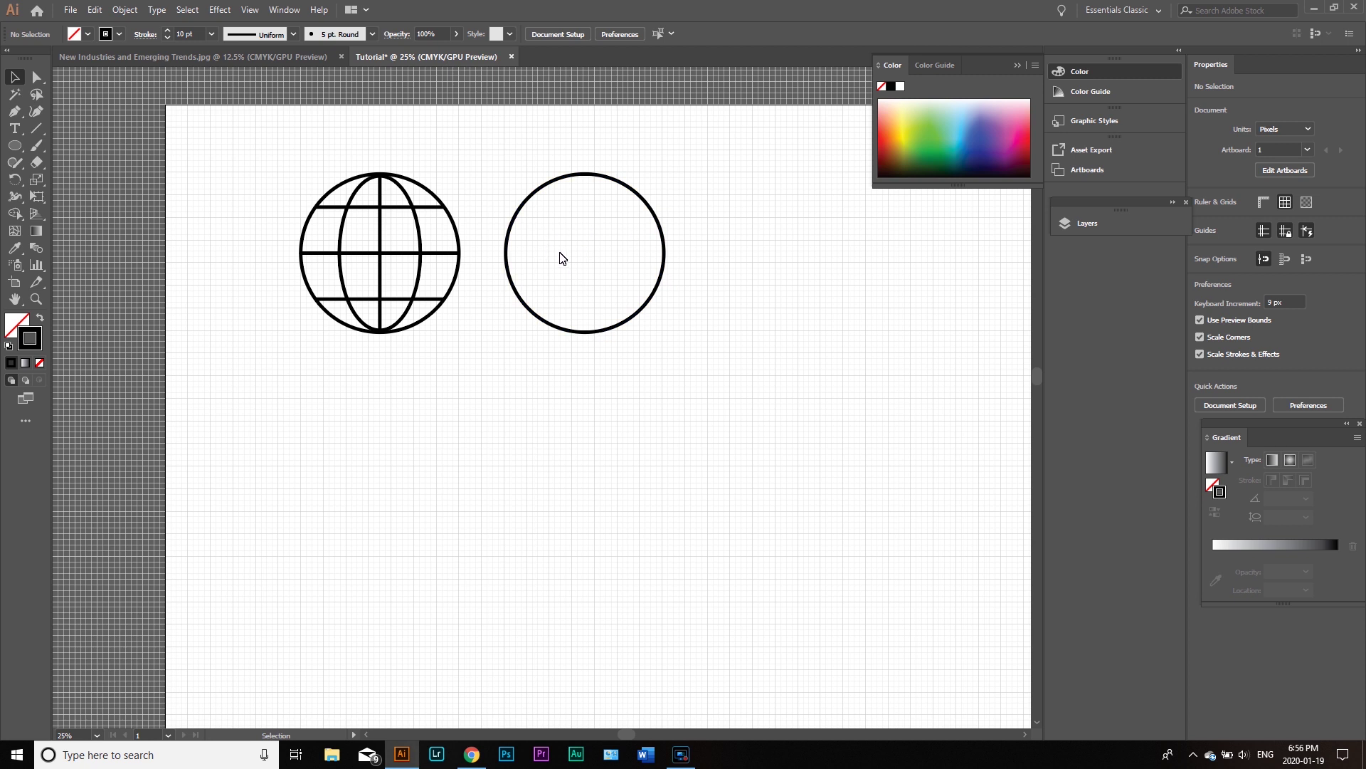
{"action": "key", "text": "p"}
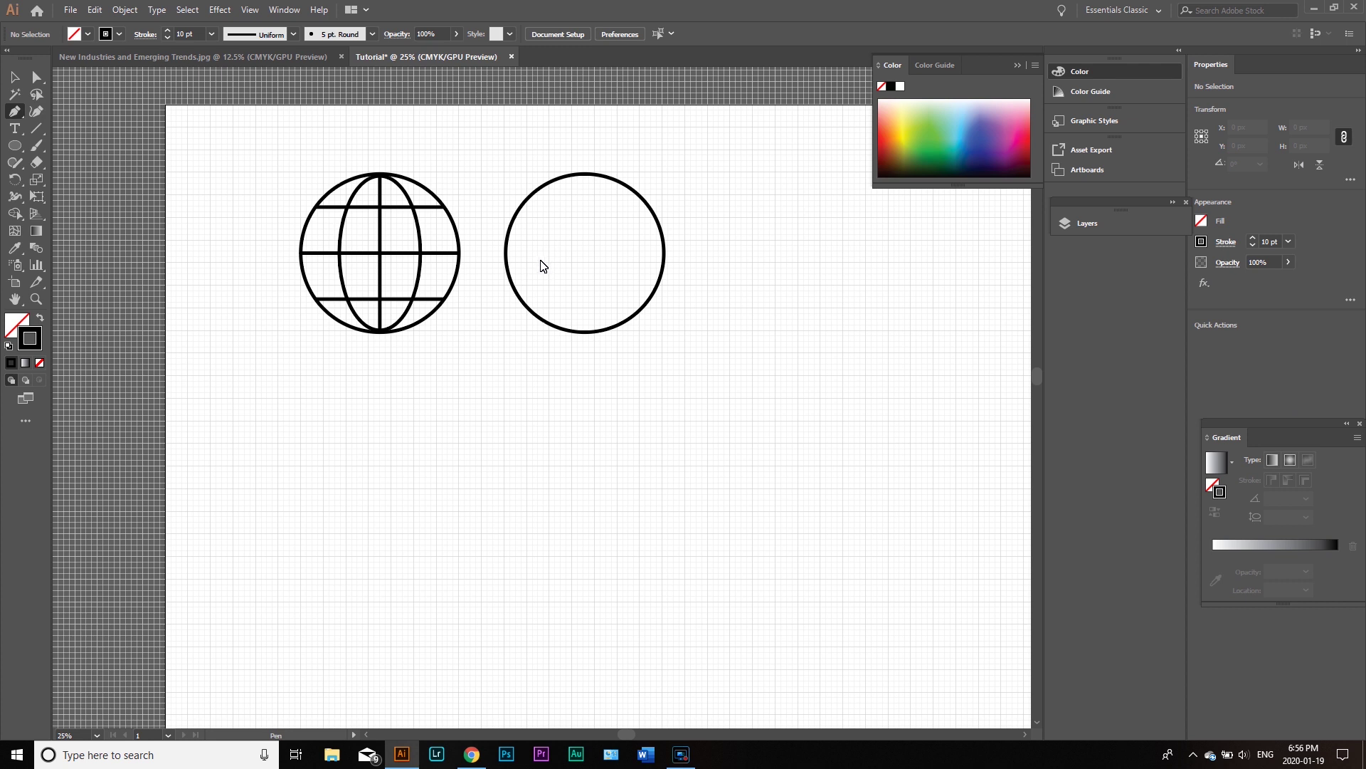
{"action": "left_click", "coordinate": [539, 256]}
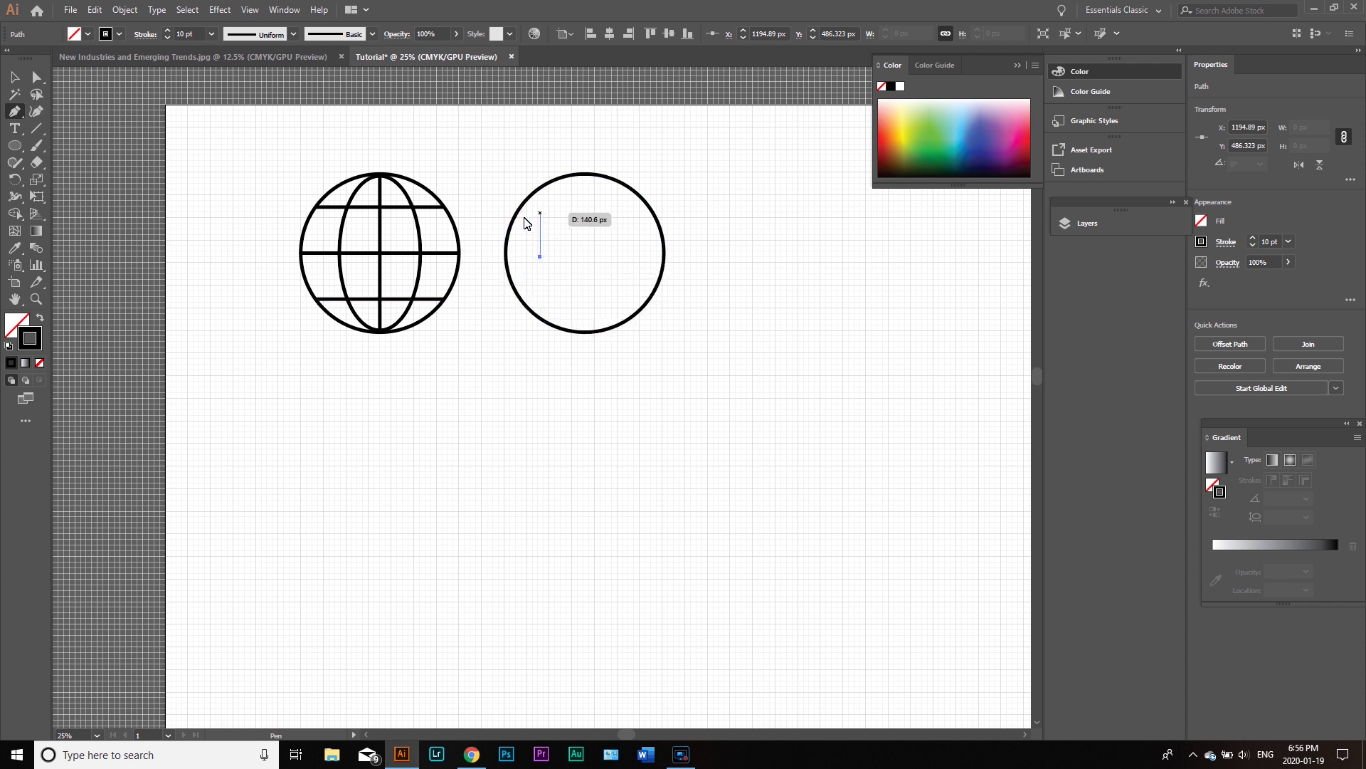
{"action": "left_click", "coordinate": [568, 284]}
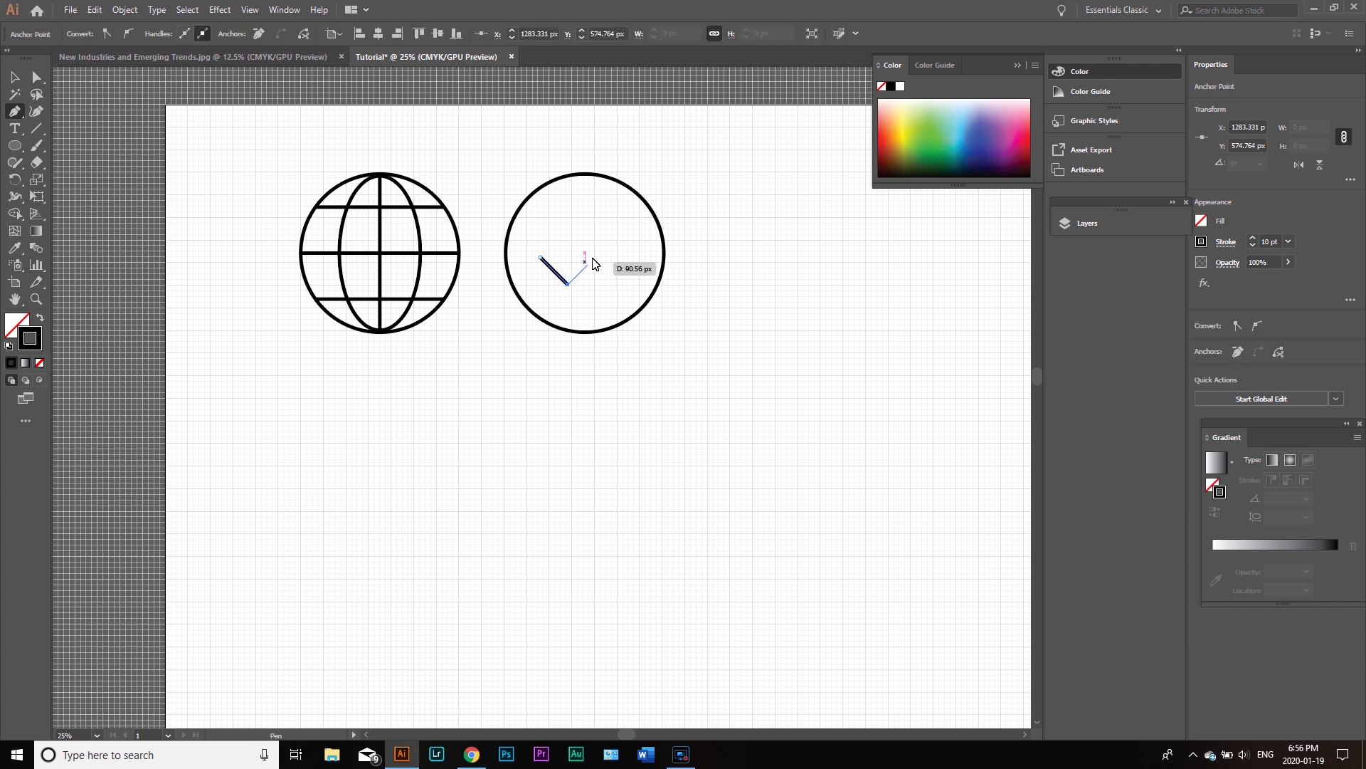
{"action": "left_click", "coordinate": [634, 216]}
{"action": "key", "text": "v"}
{"action": "left_click", "coordinate": [727, 388]}
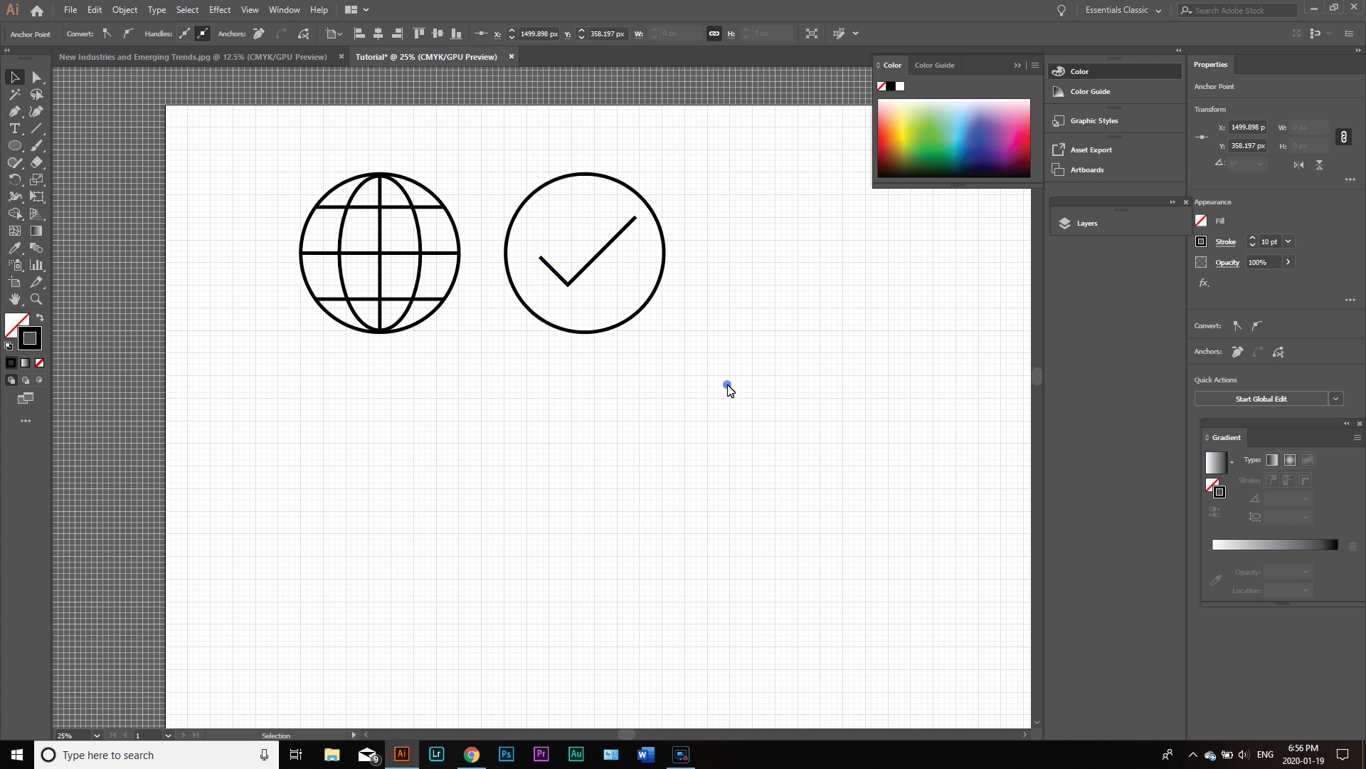
{"action": "left_click", "coordinate": [601, 258]}
{"action": "left_click", "coordinate": [856, 319]}
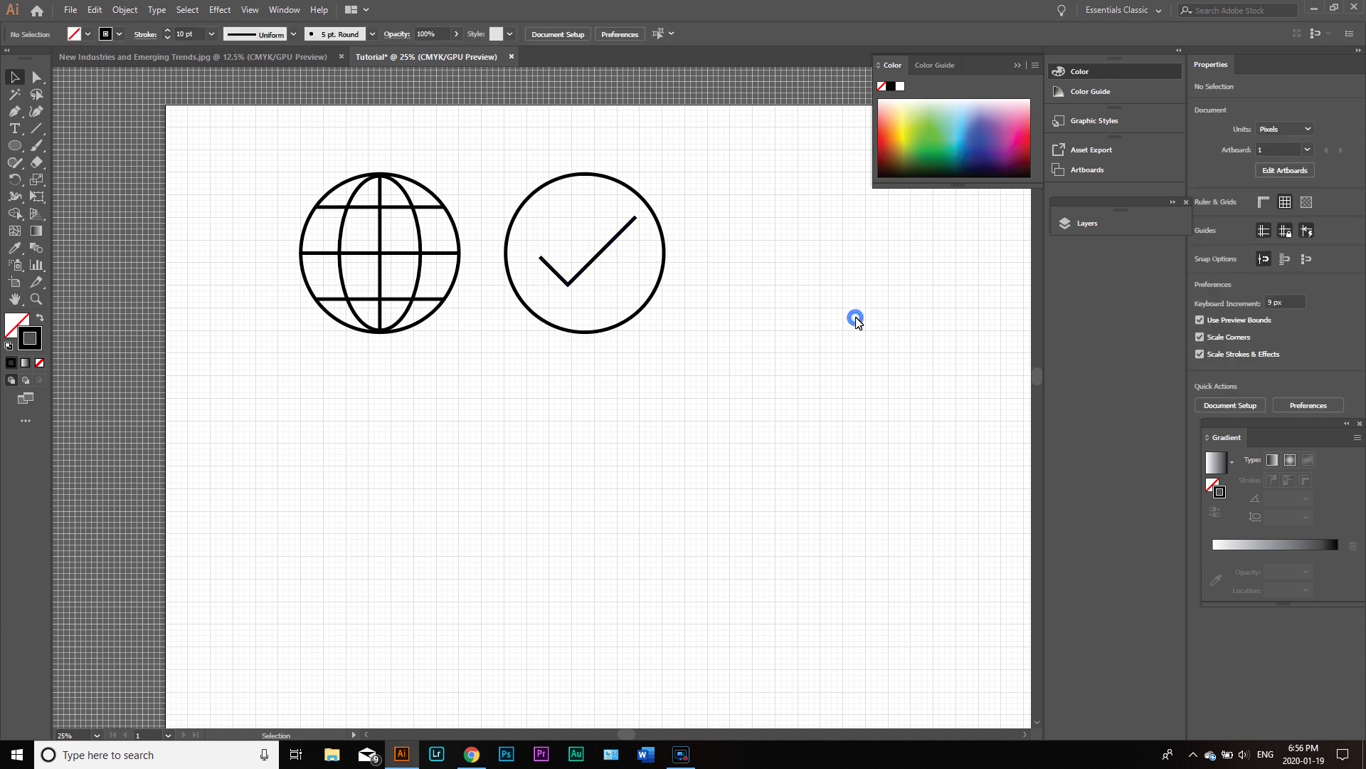
{"action": "left_click", "coordinate": [203, 58]}
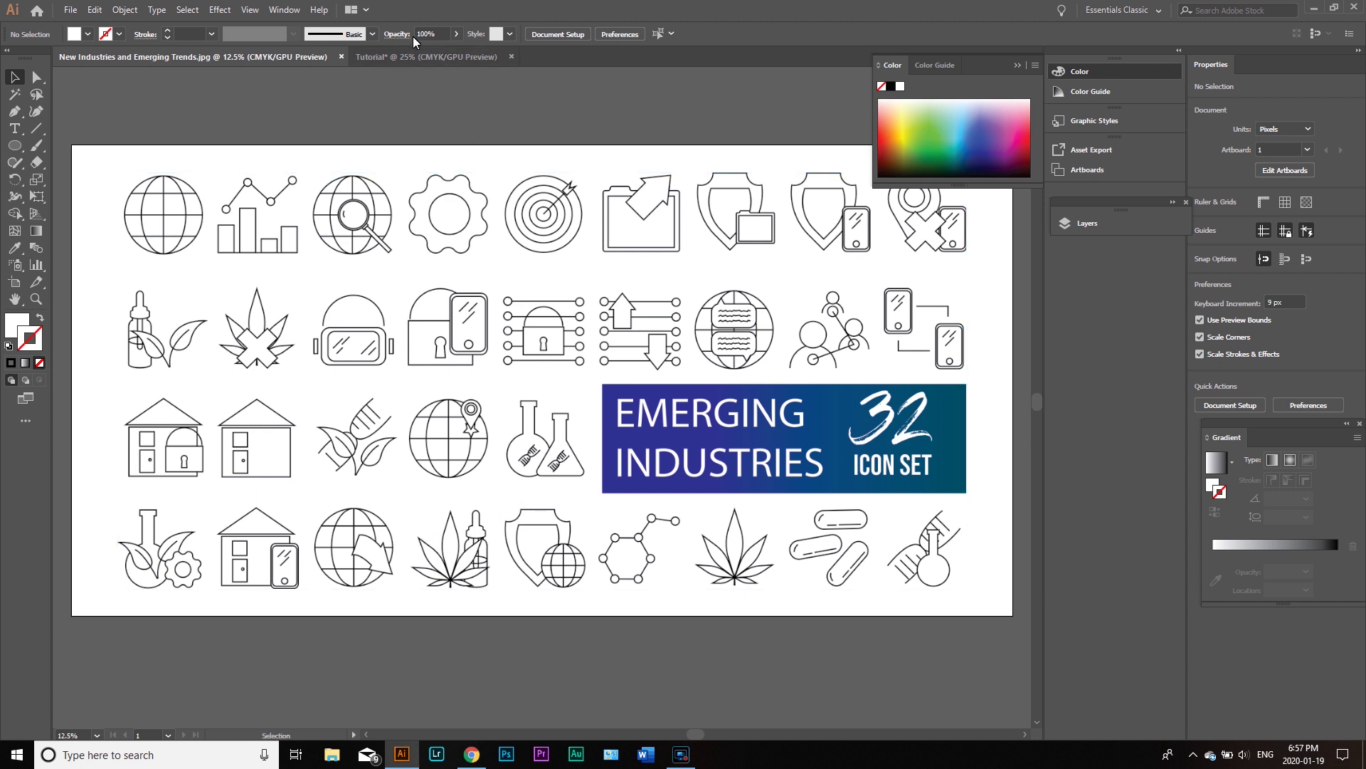
Step: Inspect the globe's inner ellipse in Tutorial and compare it with the reference image
{"action": "left_click", "coordinate": [420, 58]}
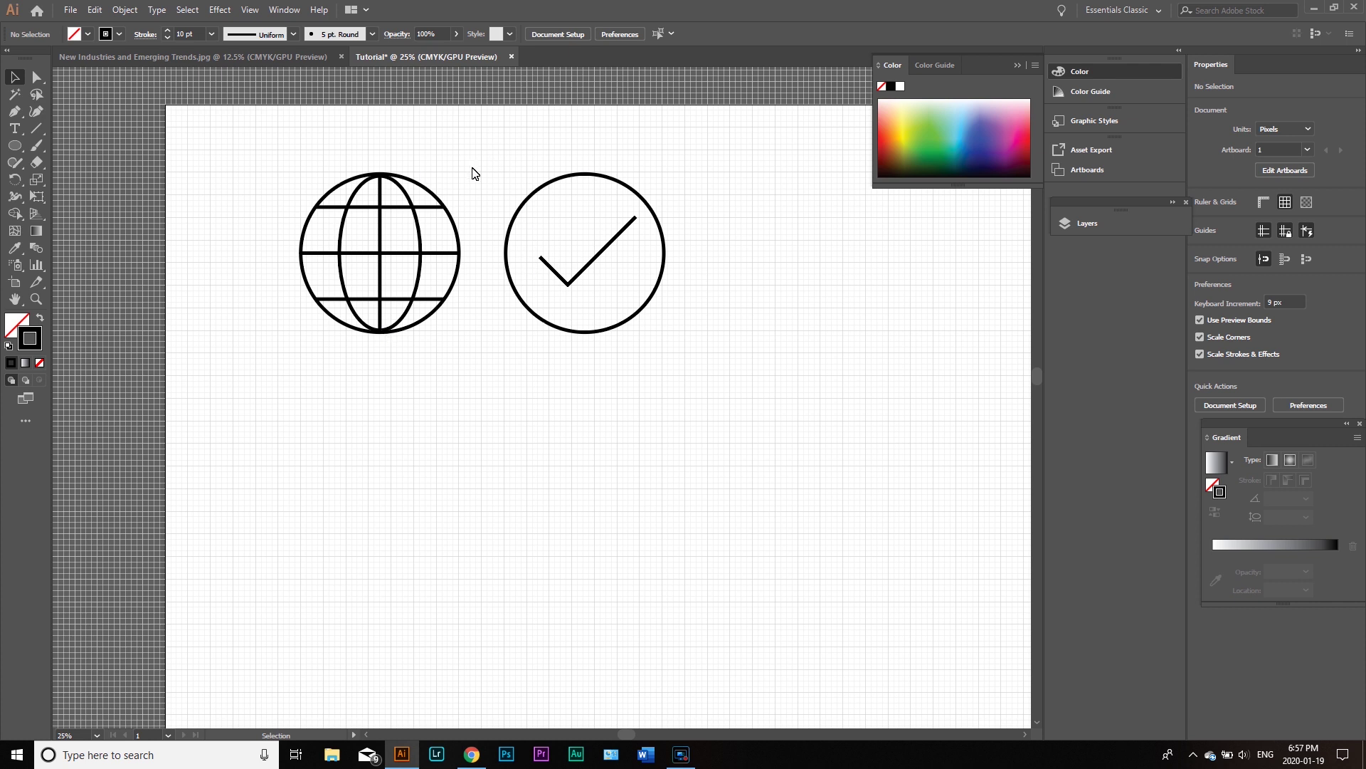
{"action": "left_click", "coordinate": [420, 227]}
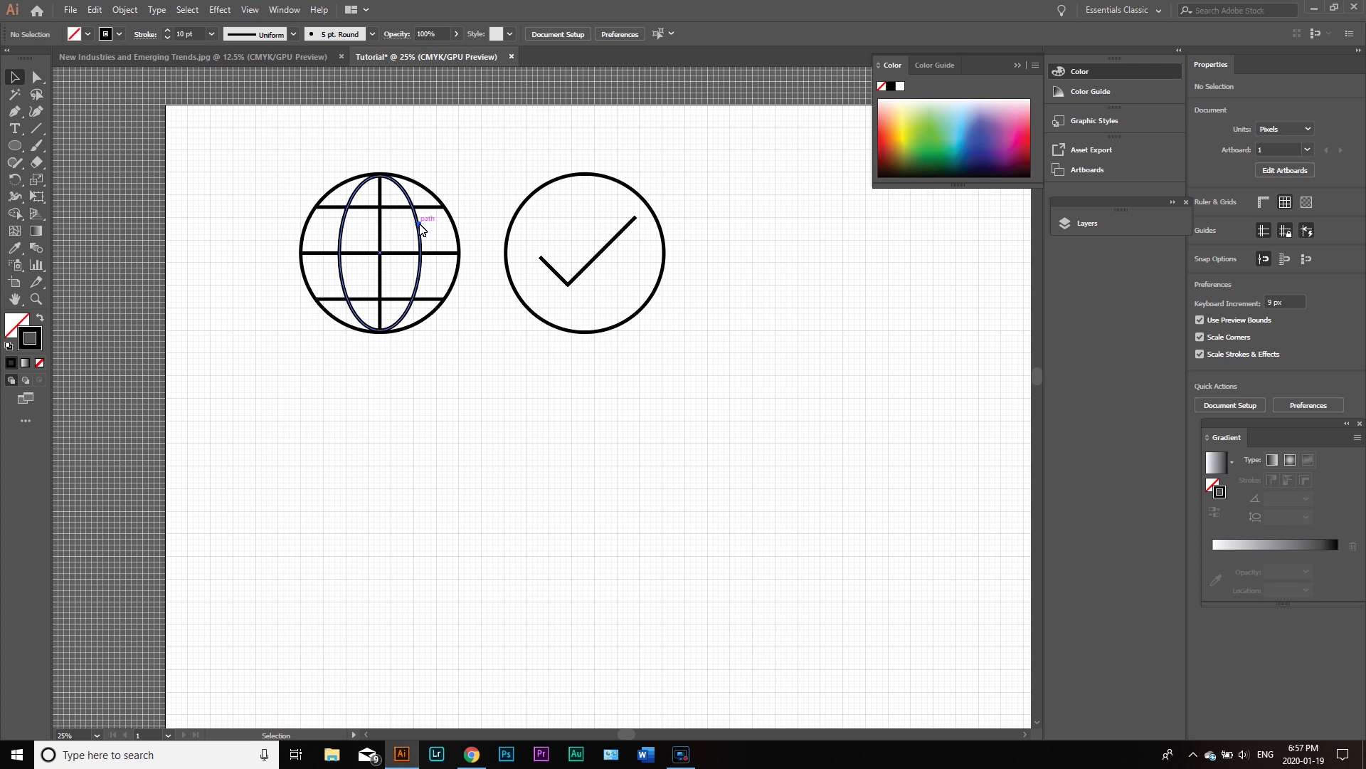
{"action": "left_click", "coordinate": [499, 413]}
{"action": "left_click", "coordinate": [311, 60]}
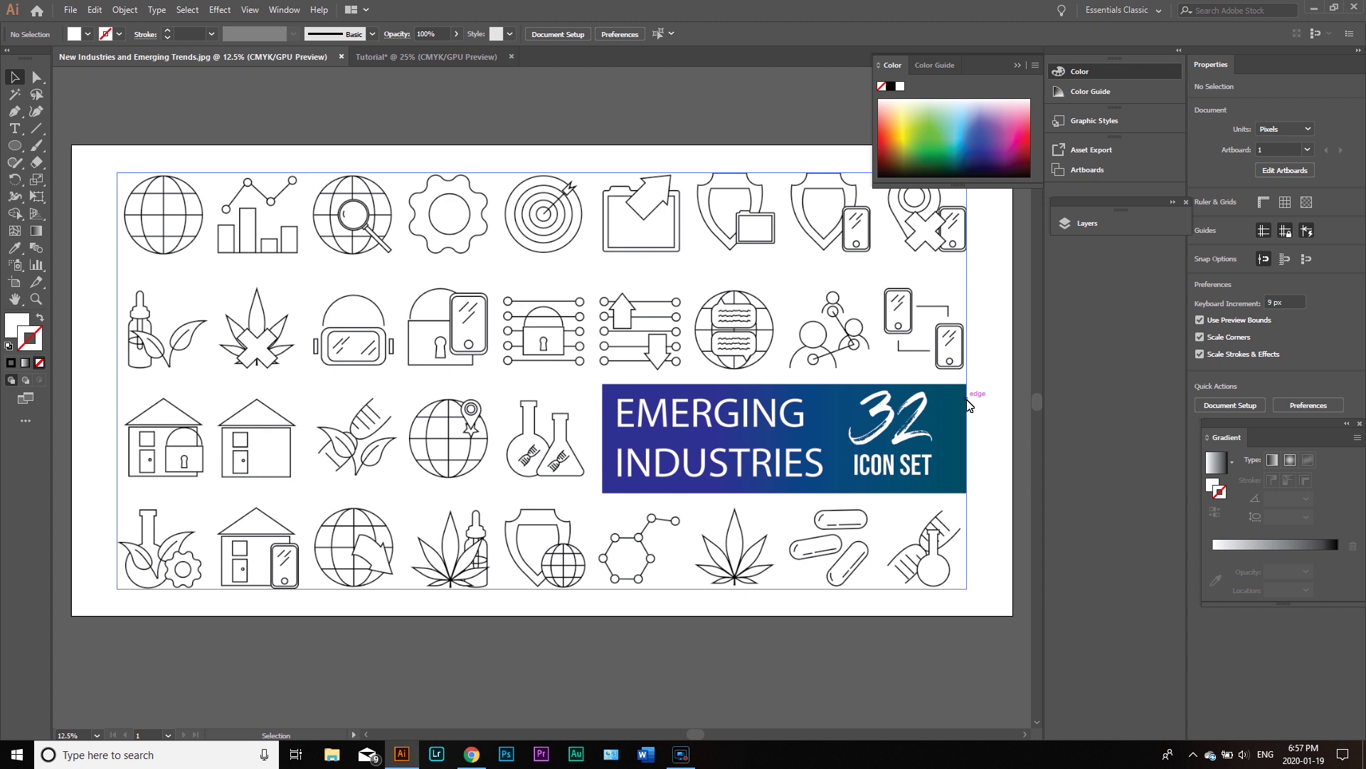
Step: Collapse the floating Color panel and pan the Tutorial artboard up and left
{"action": "left_click", "coordinate": [1014, 65]}
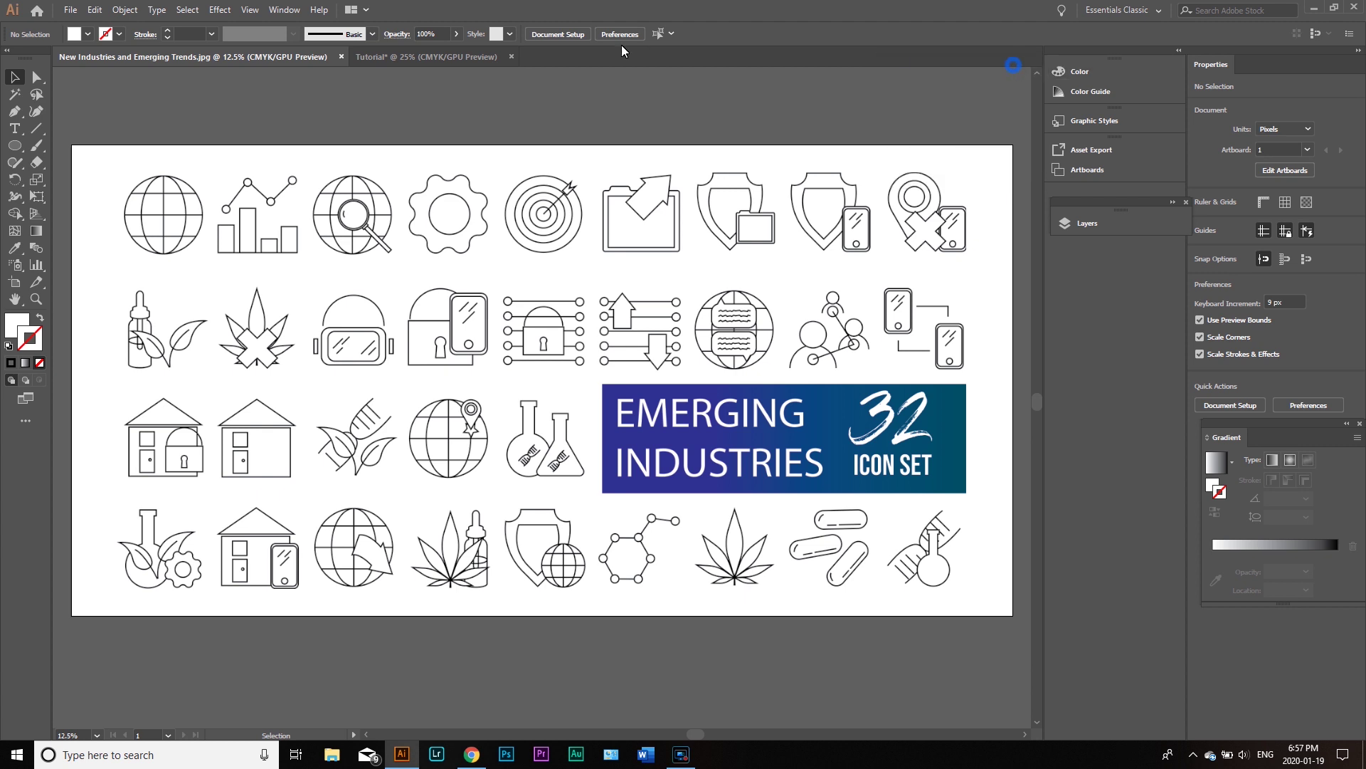
{"action": "left_click", "coordinate": [457, 60]}
{"action": "left_click", "coordinate": [489, 493]}
{"action": "key", "text": "space"}
{"action": "left_click_drag", "start_coordinate": [772, 414], "coordinate": [637, 375]}
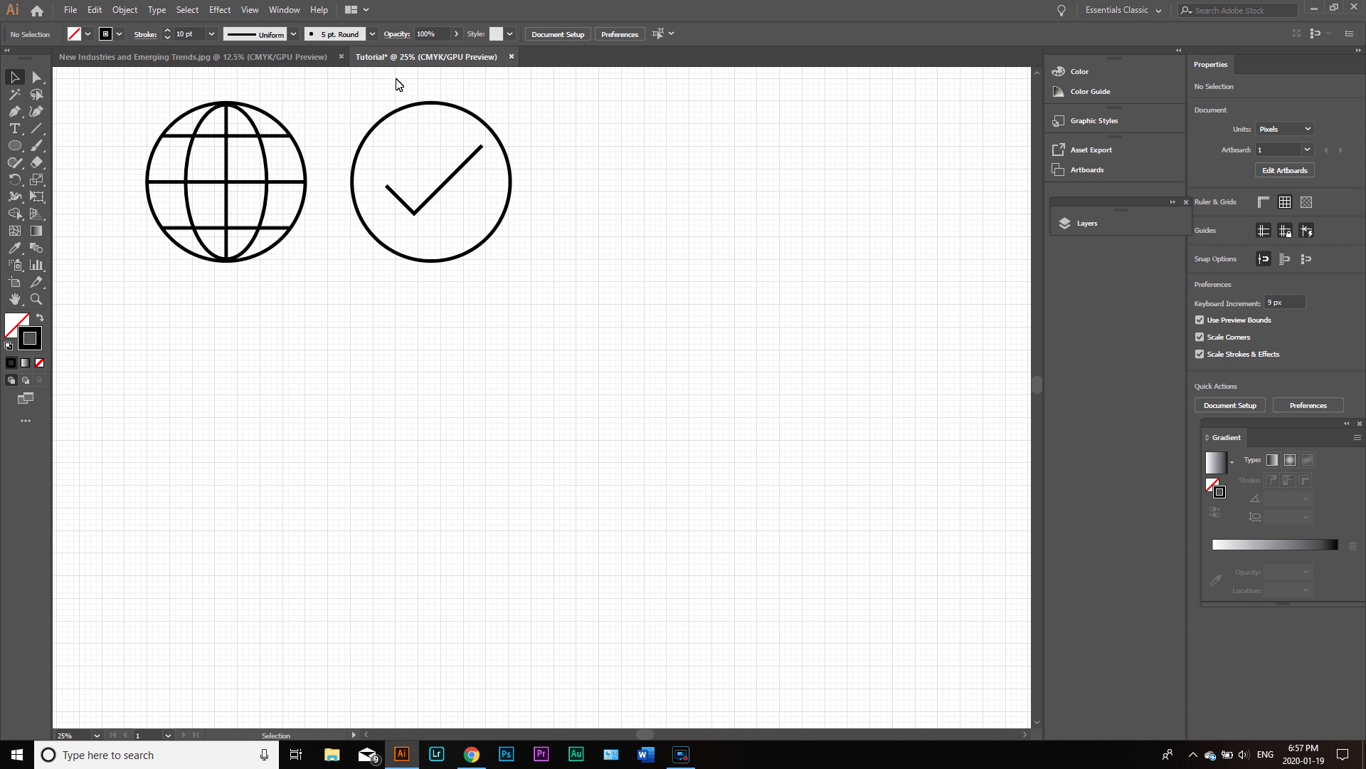
Step: After checking the reference, zoom out with Ctrl+- and recentre the whole Tutorial artboard
{"action": "left_click", "coordinate": [289, 56]}
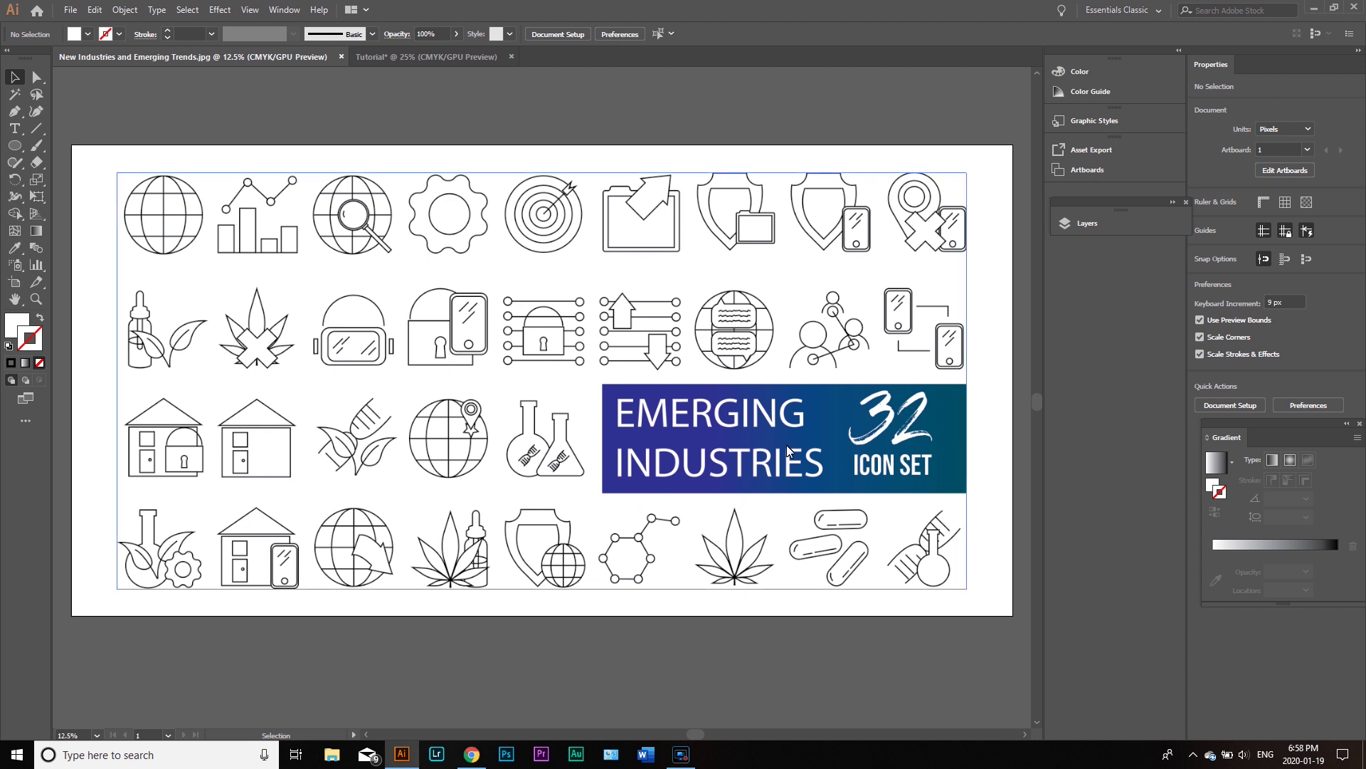
{"action": "left_click", "coordinate": [446, 58]}
{"action": "key", "text": "ctrl+minus"}
{"action": "key", "text": "ctrl+minus"}
{"action": "key", "text": "ctrl+minus"}
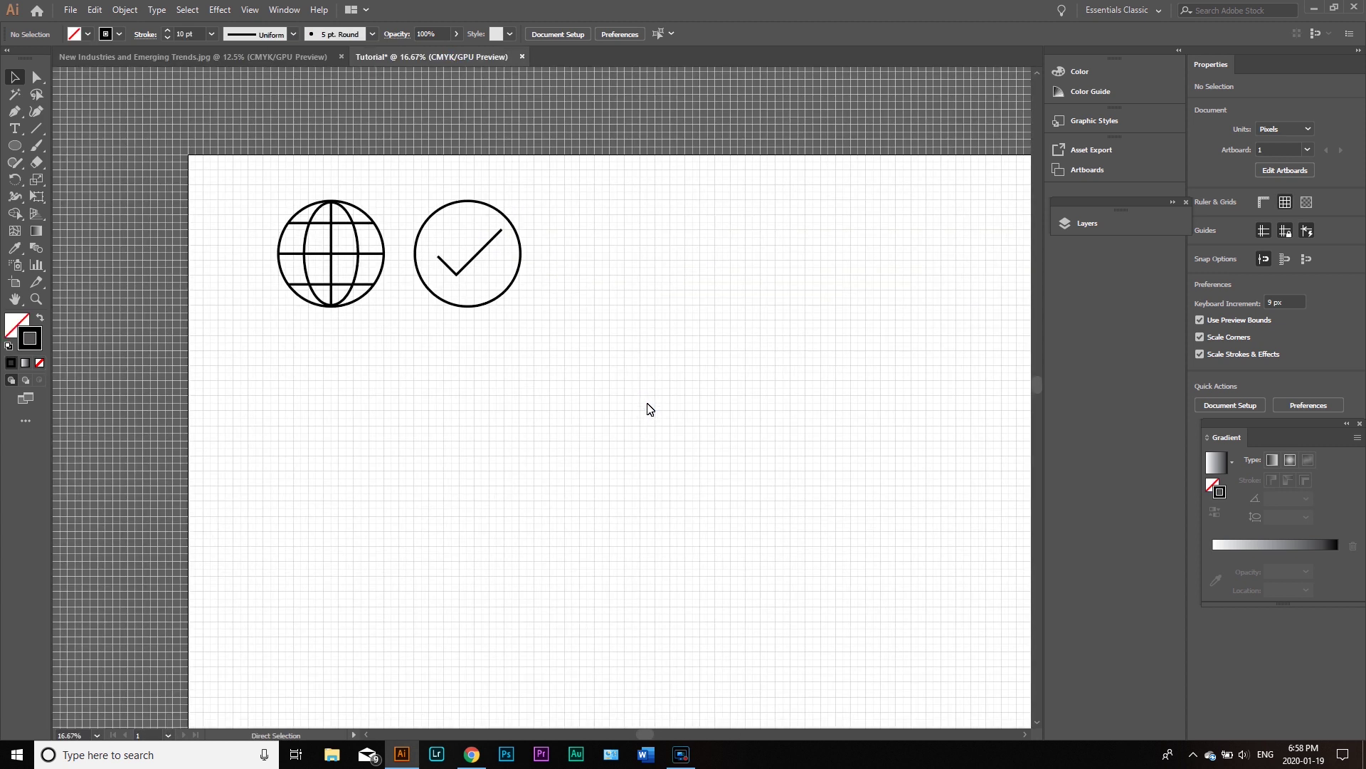
{"action": "left_click_drag", "start_coordinate": [819, 453], "coordinate": [738, 366]}
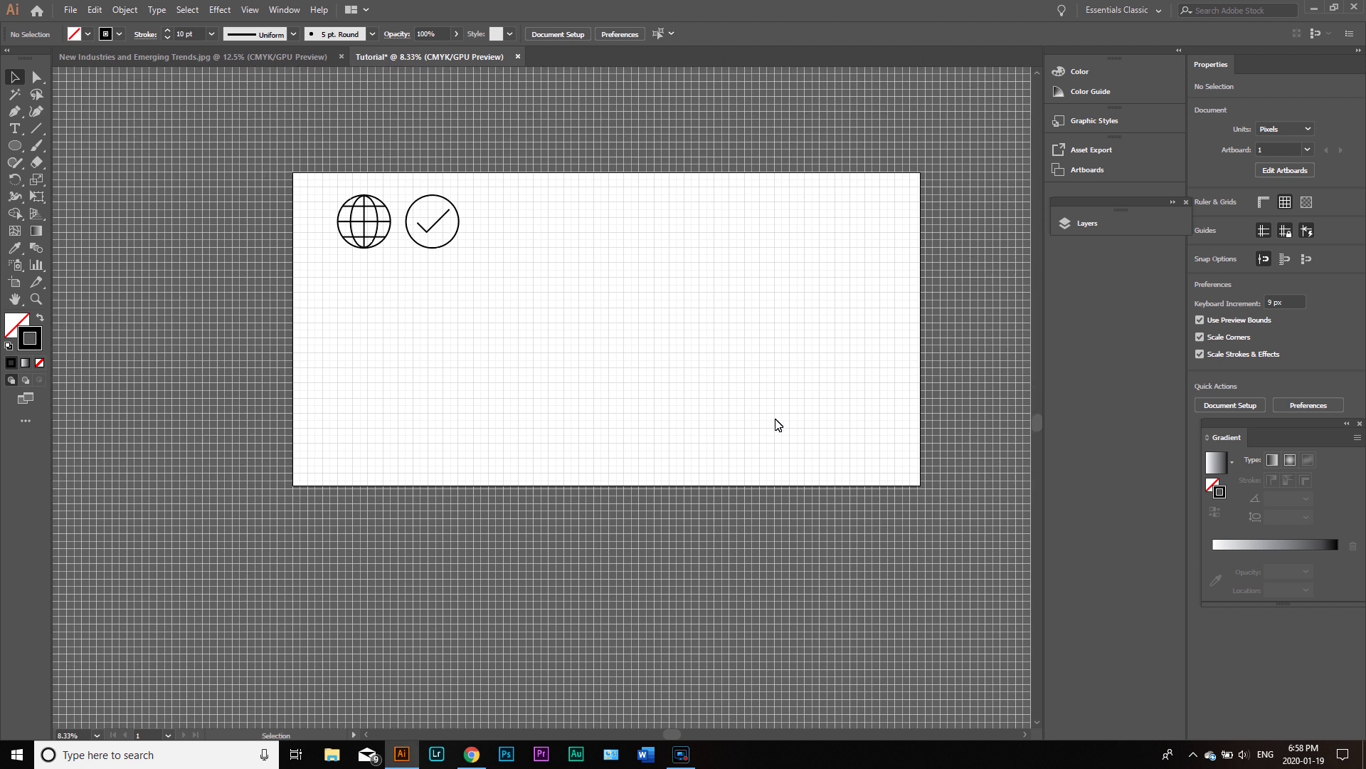
Step: Draw a wide 2734.866 × 884.409 px rectangle in the artboard's lower right
{"action": "key", "text": "m"}
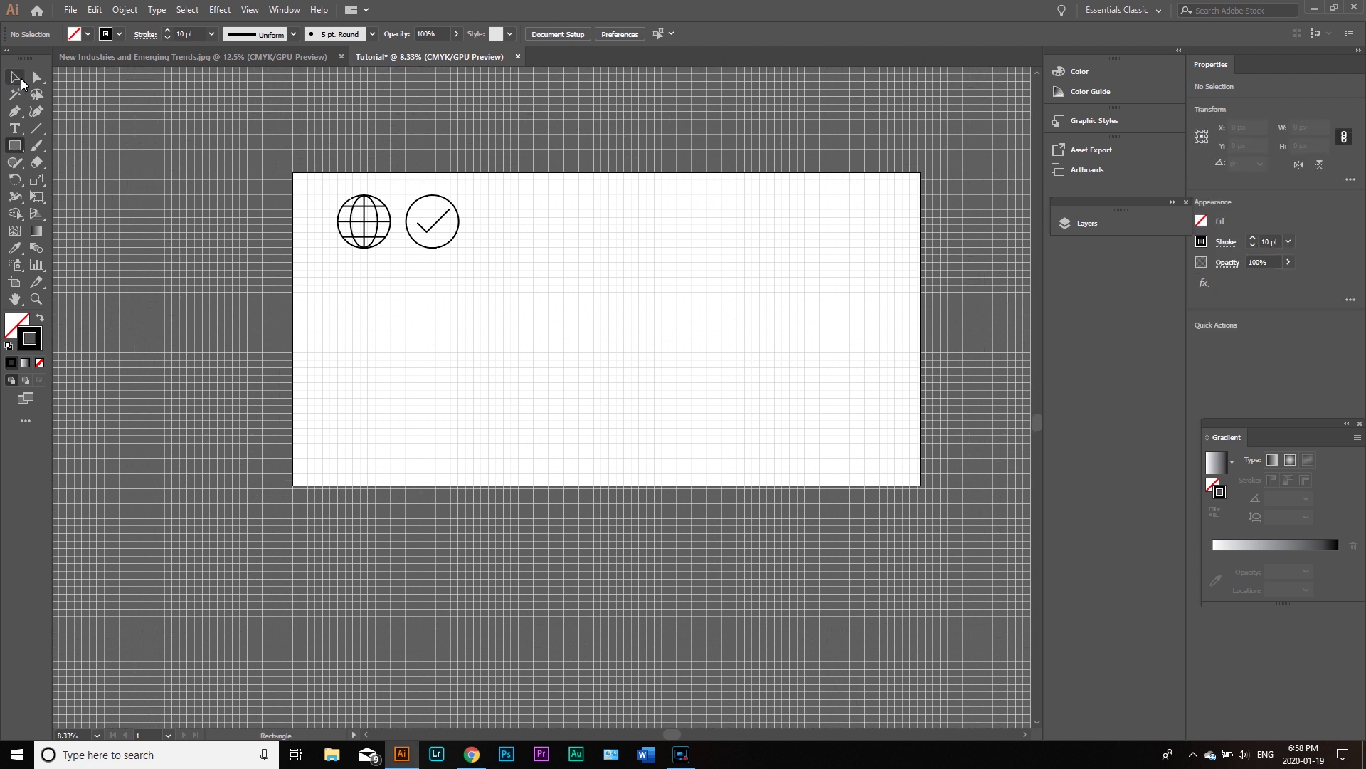
{"action": "left_click", "coordinate": [15, 147]}
{"action": "left_click", "coordinate": [88, 149]}
{"action": "left_click_drag", "start_coordinate": [601, 324], "coordinate": [888, 417]}
{"action": "key", "text": "v"}
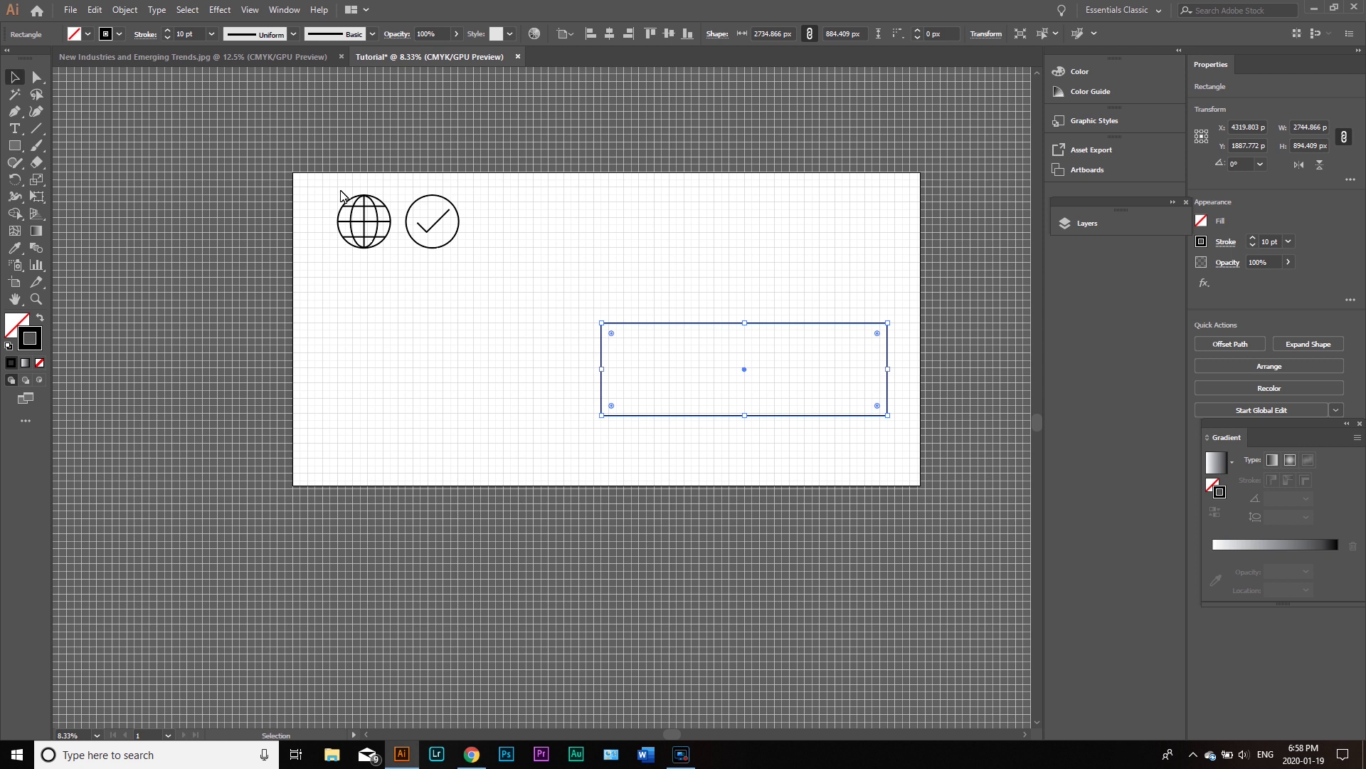
Step: Give the rectangle a black fill with no stroke, then drag a text area above it
{"action": "left_click", "coordinate": [40, 363]}
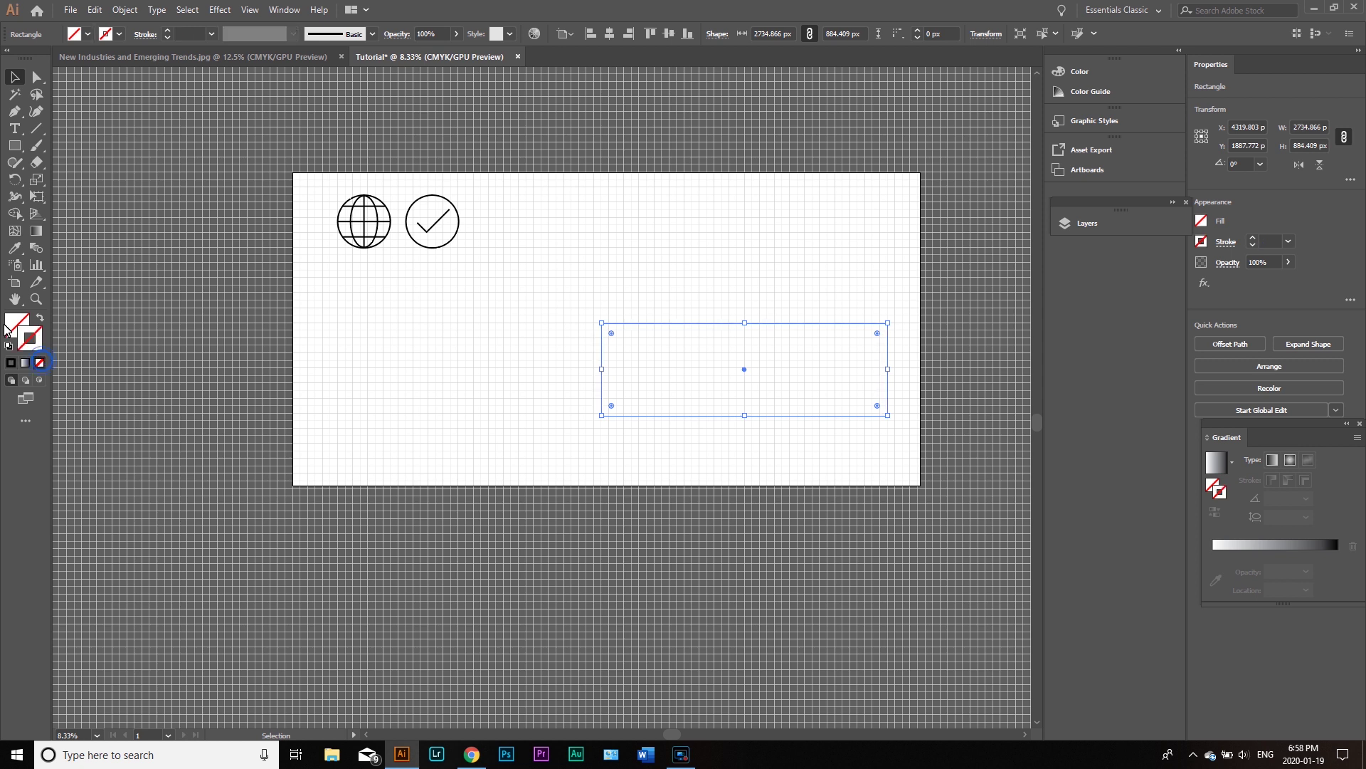
{"action": "key", "text": "F6"}
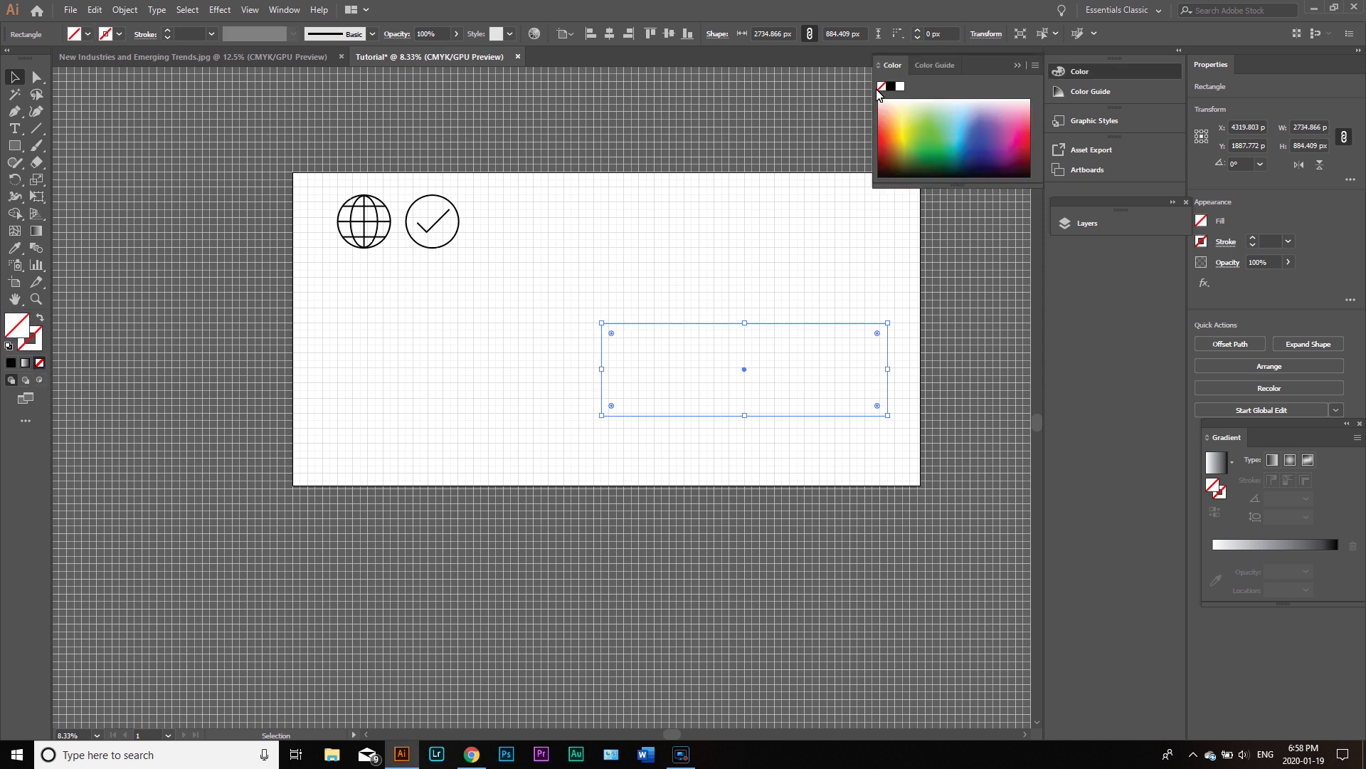
{"action": "left_click", "coordinate": [893, 89]}
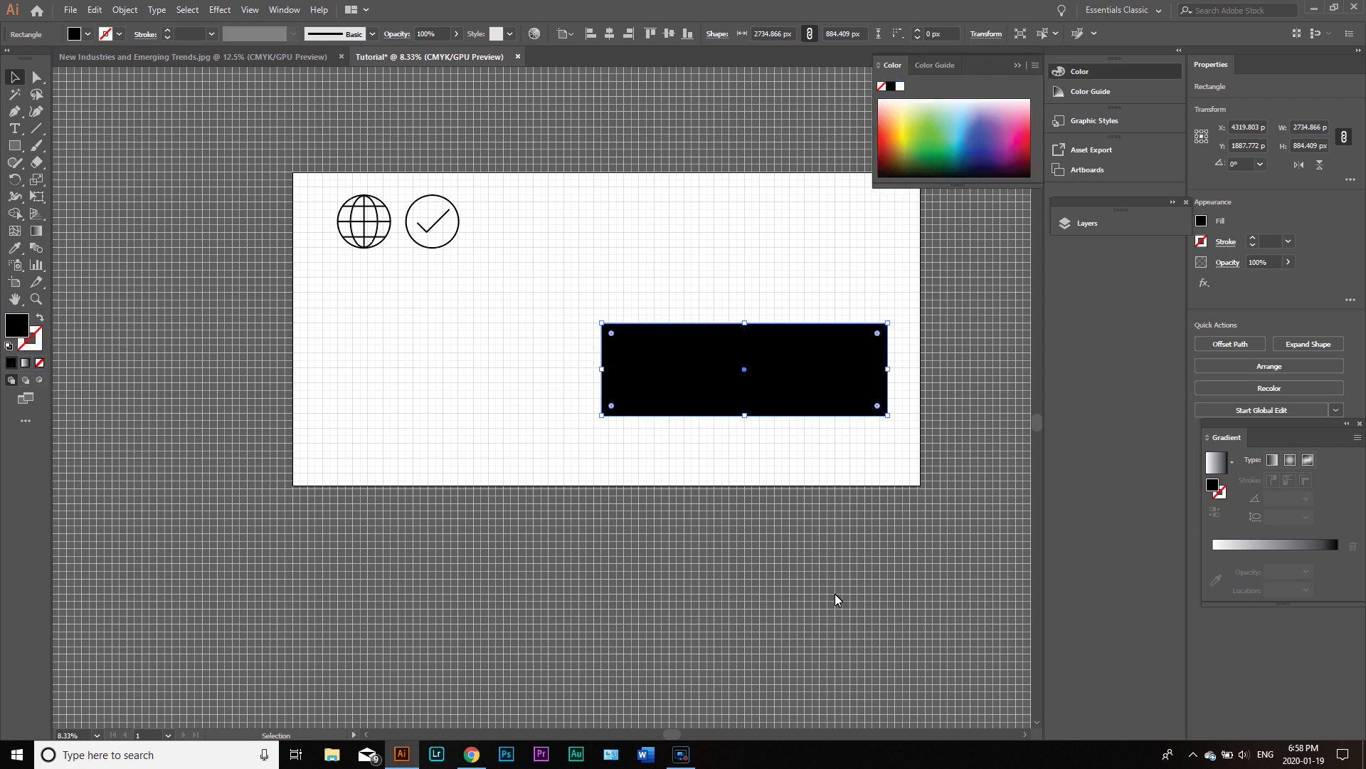
{"action": "left_click", "coordinate": [853, 574]}
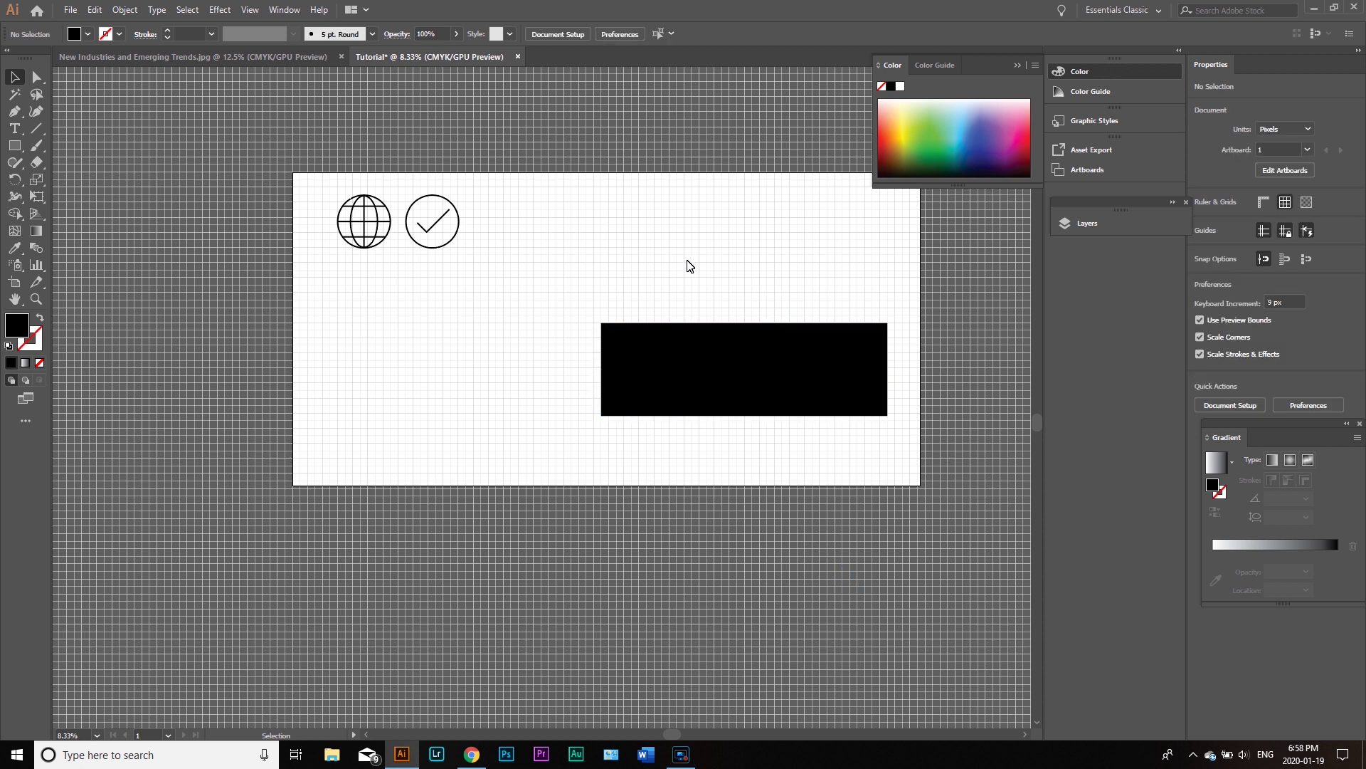
{"action": "key", "text": "t"}
{"action": "left_click_drag", "start_coordinate": [603, 217], "coordinate": [874, 316]}
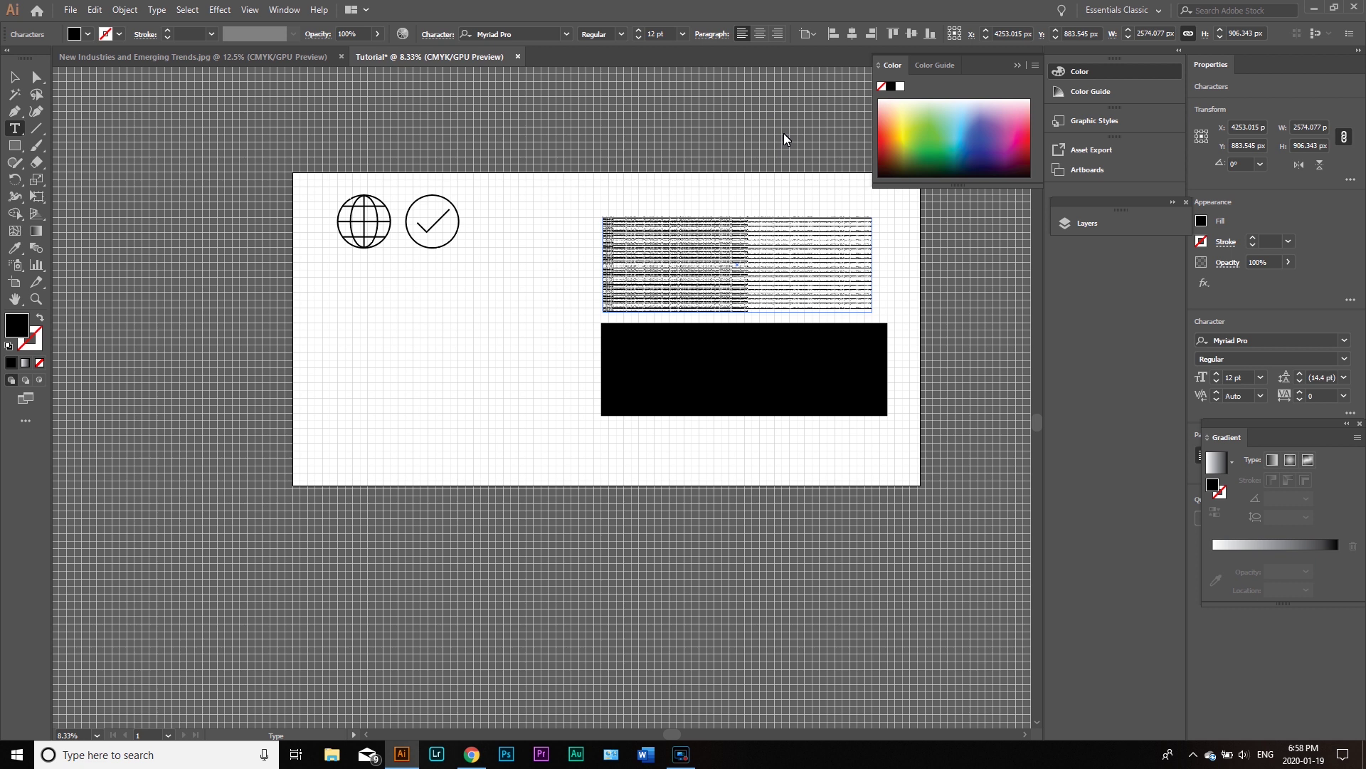
Step: Clear the placeholder and enlarge the 'Tutorial' text from 180 pt to 300 pt
{"action": "key", "text": "BackSpace"}
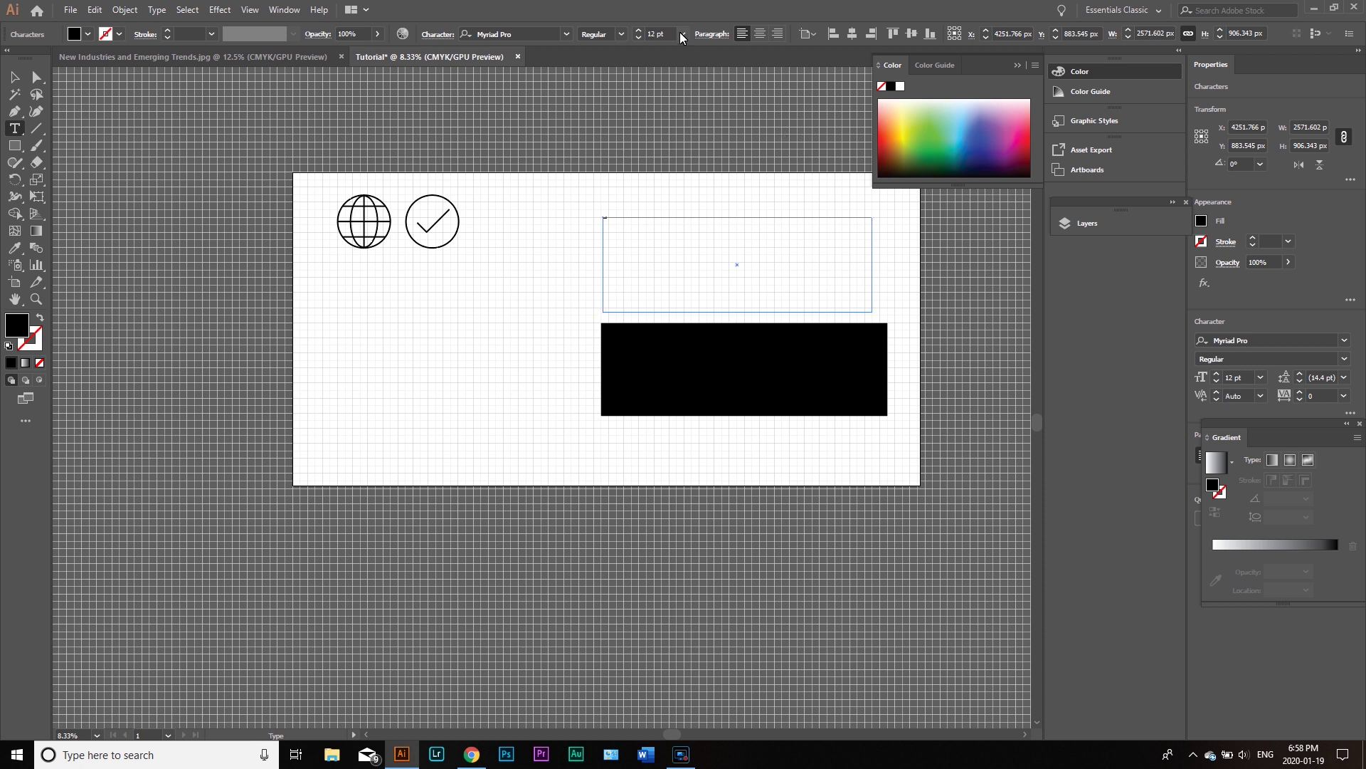
{"action": "left_click", "coordinate": [660, 34]}
{"action": "type", "text": "180"}
{"action": "key", "text": "Return"}
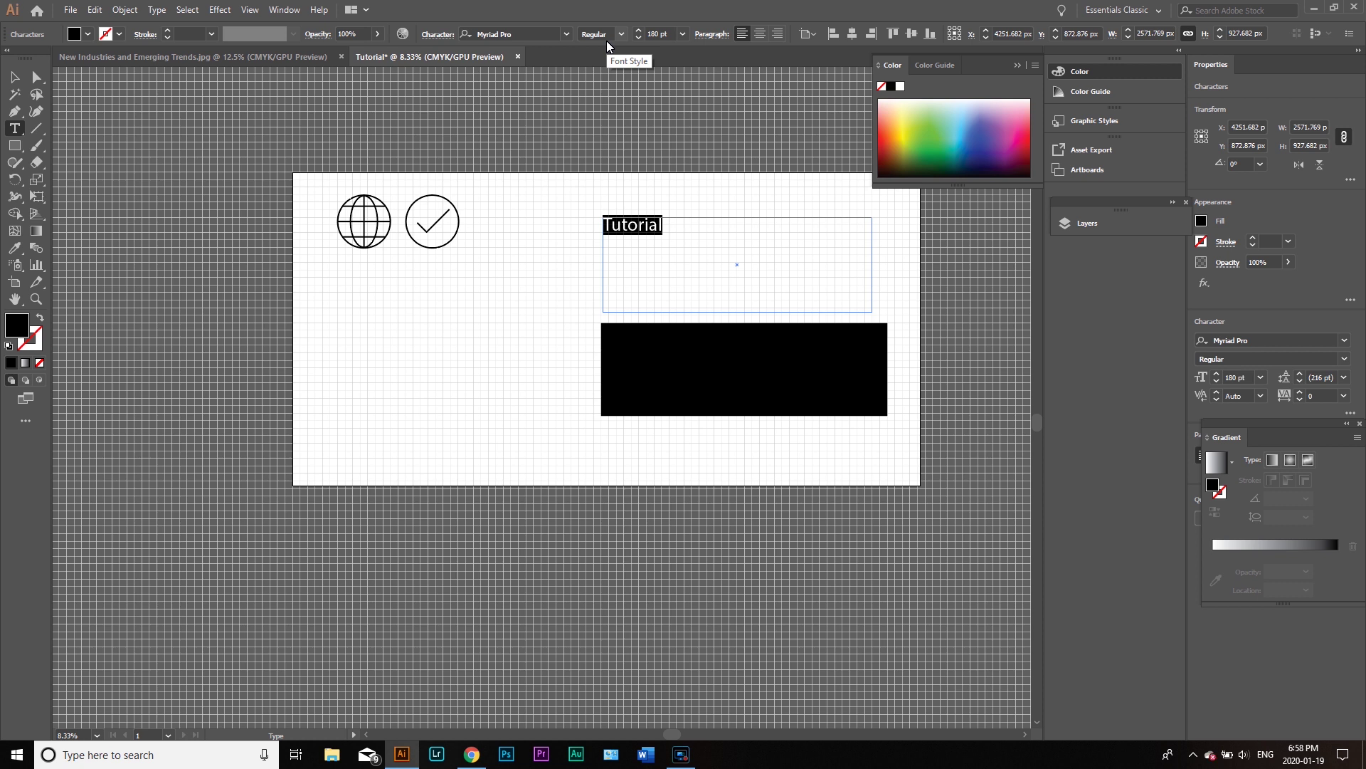
{"action": "left_click", "coordinate": [680, 34]}
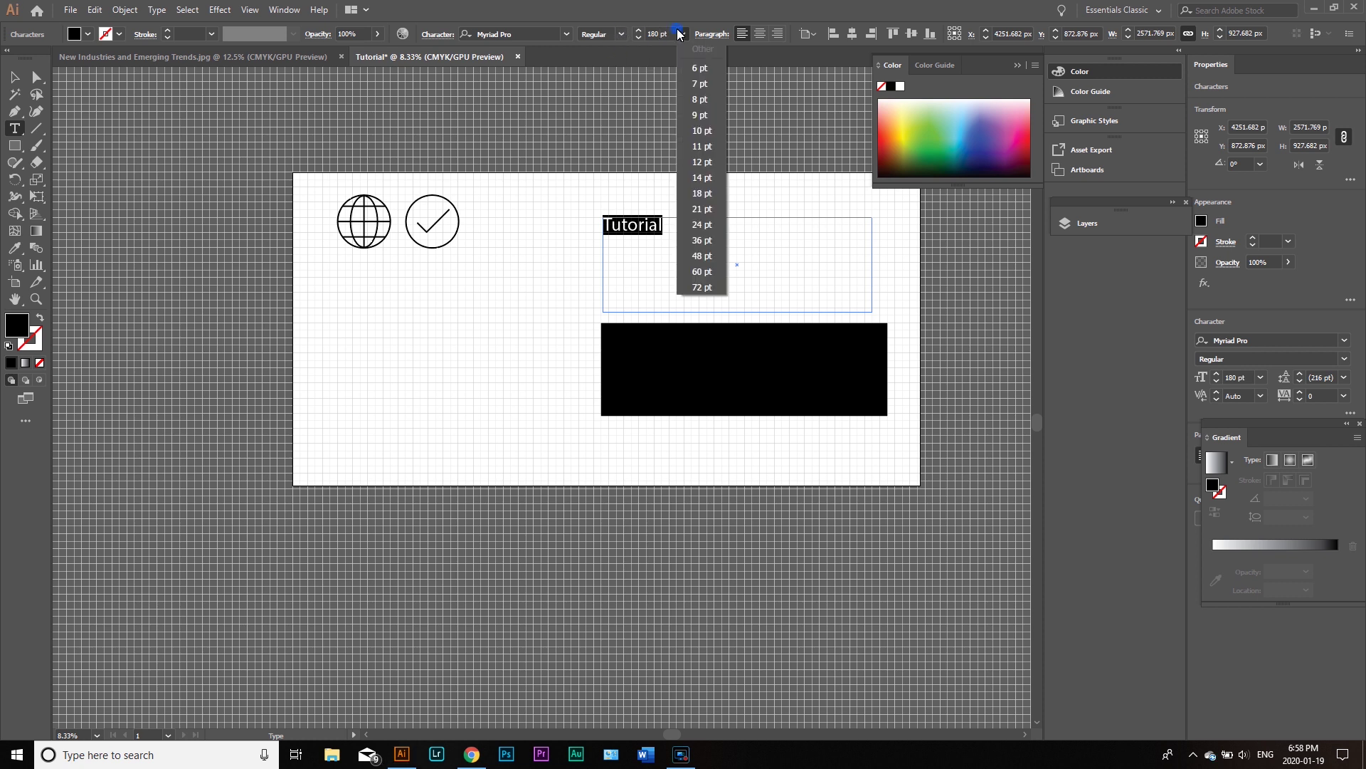
{"action": "left_click", "coordinate": [675, 37]}
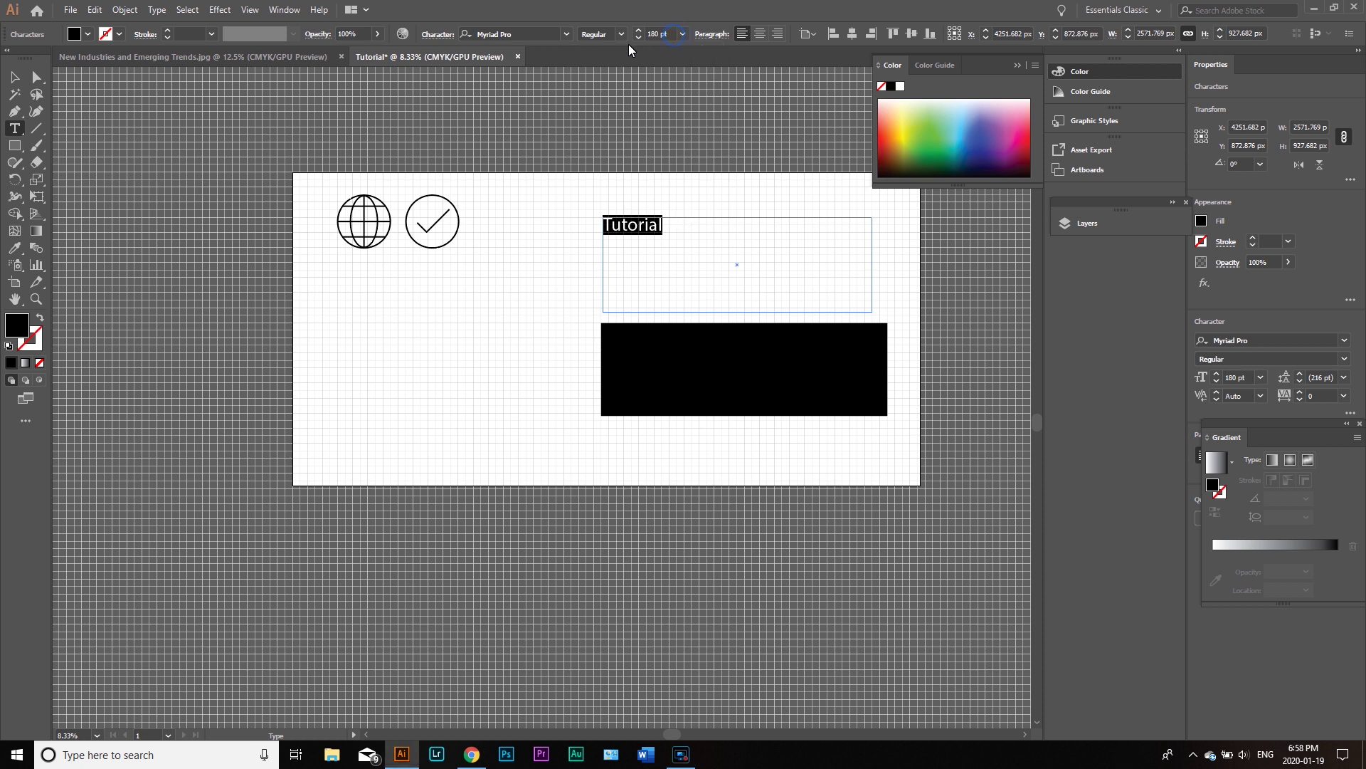
{"action": "left_click", "coordinate": [666, 36]}
{"action": "type", "text": "300"}
{"action": "key", "text": "Return"}
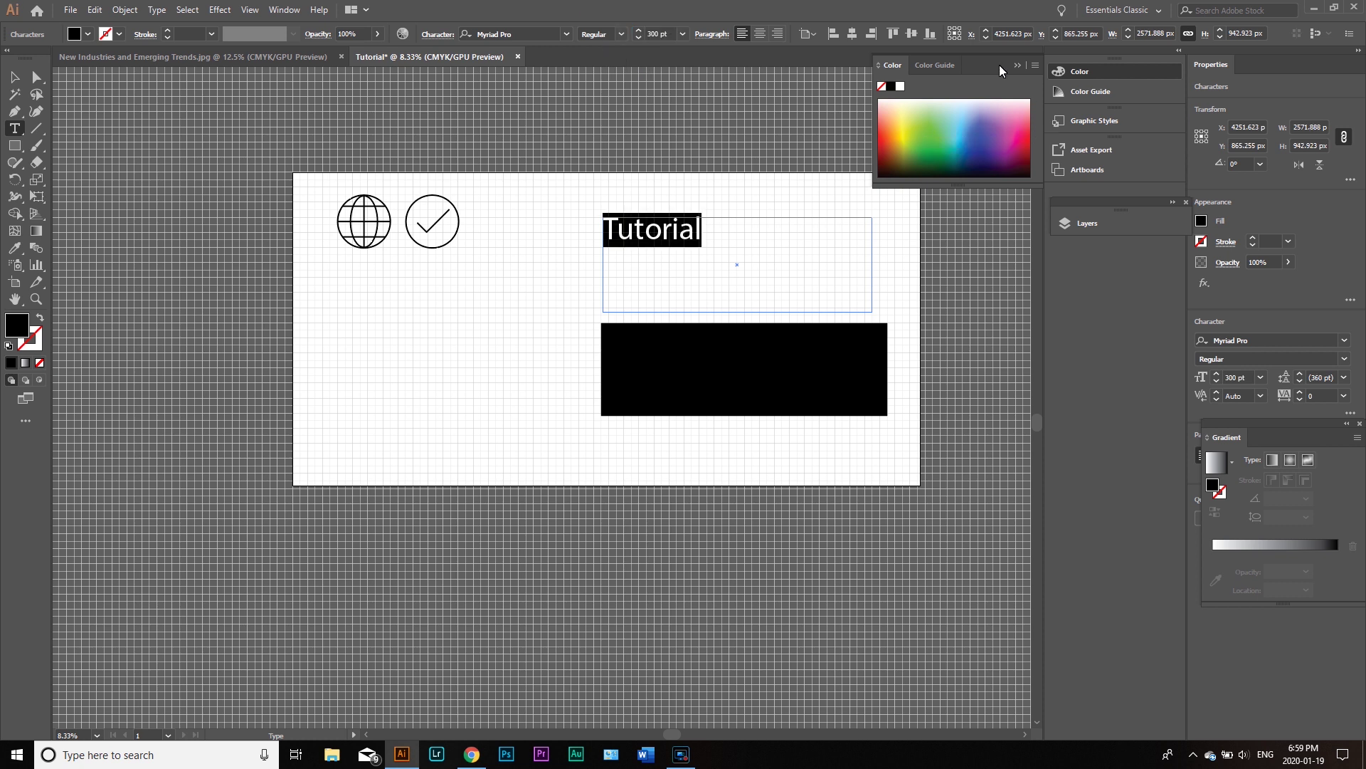
{"action": "left_click", "coordinate": [1020, 65]}
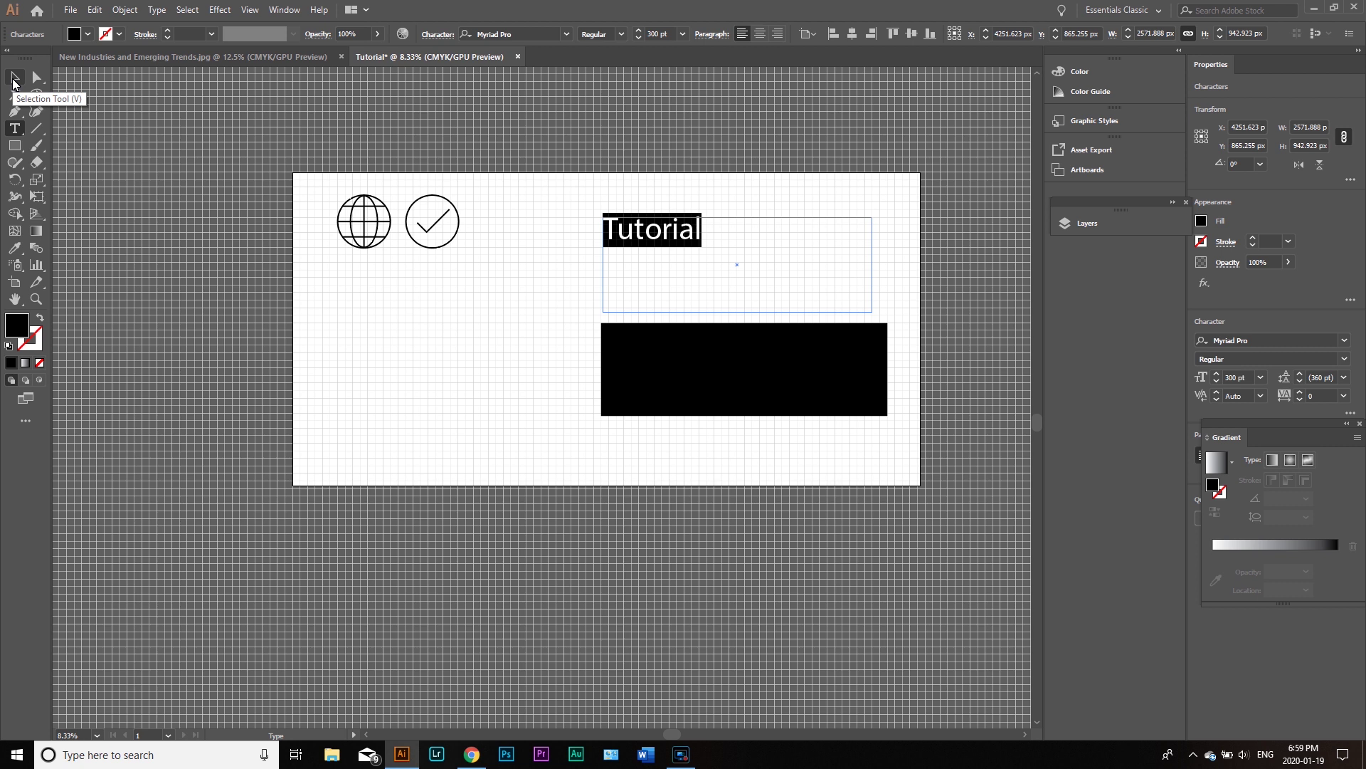
Step: Fill the Tutorial text frame with white and drag it down onto the black rectangle
{"action": "left_click", "coordinate": [14, 78]}
{"action": "left_click", "coordinate": [844, 210]}
{"action": "left_click_drag", "start_coordinate": [599, 204], "coordinate": [769, 255]}
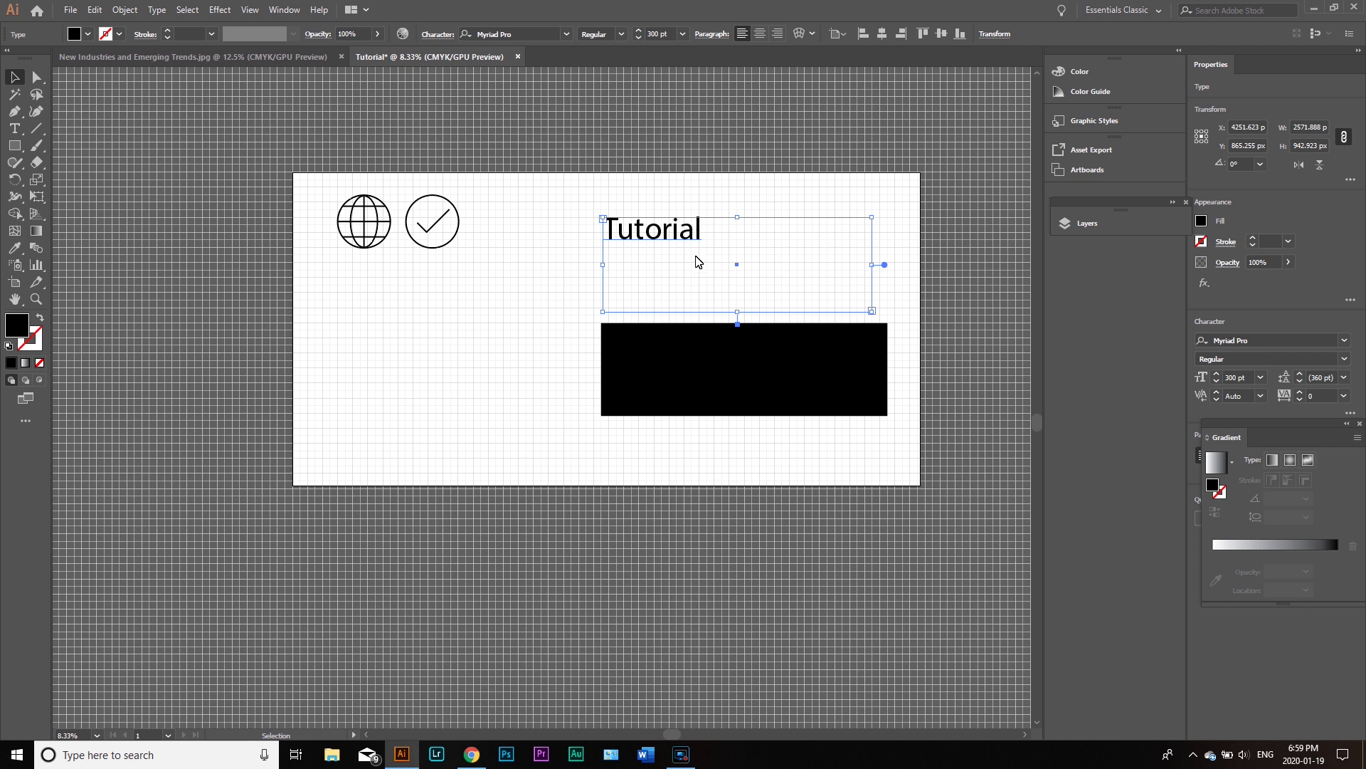
{"action": "left_click", "coordinate": [22, 332]}
{"action": "left_click_drag", "start_coordinate": [631, 235], "coordinate": [656, 375]}
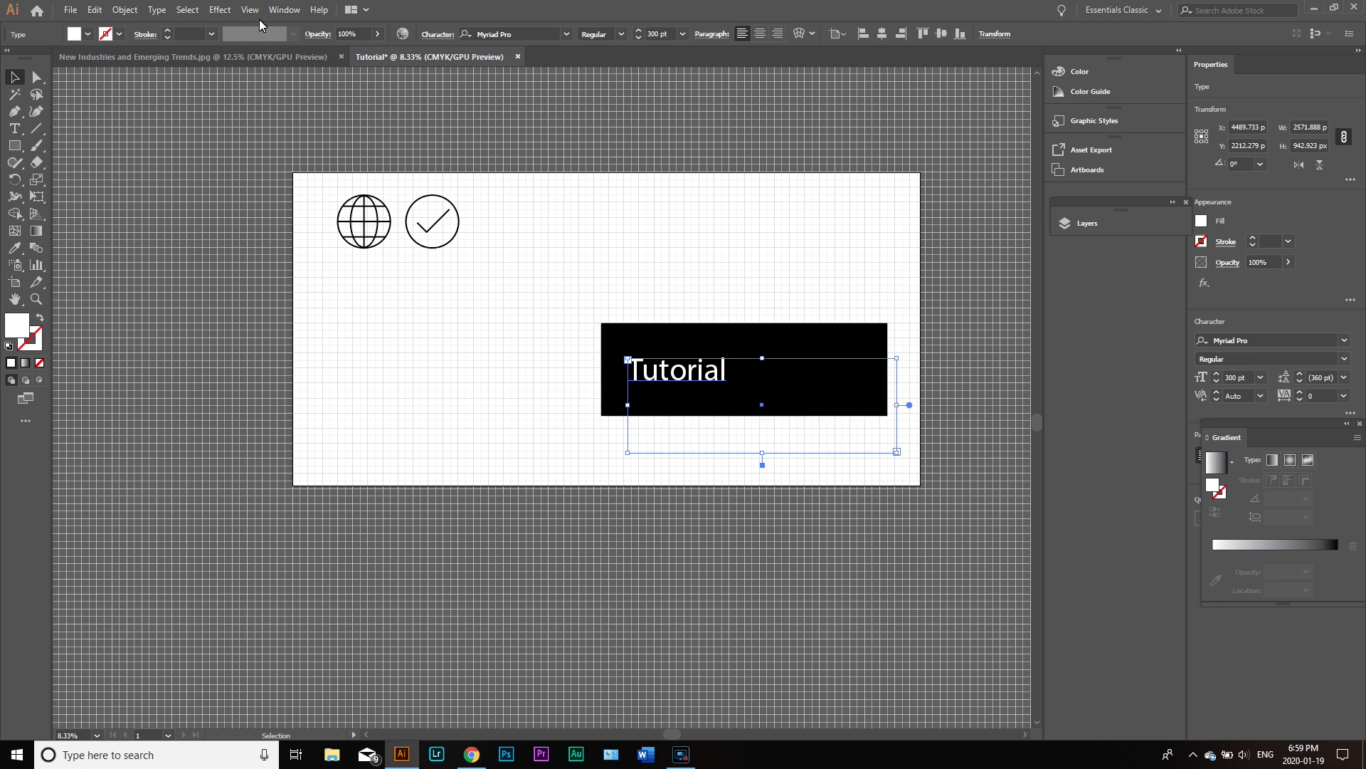
Step: Convert the Tutorial text to outlines with Type > Create Outlines
{"action": "left_click", "coordinate": [158, 11]}
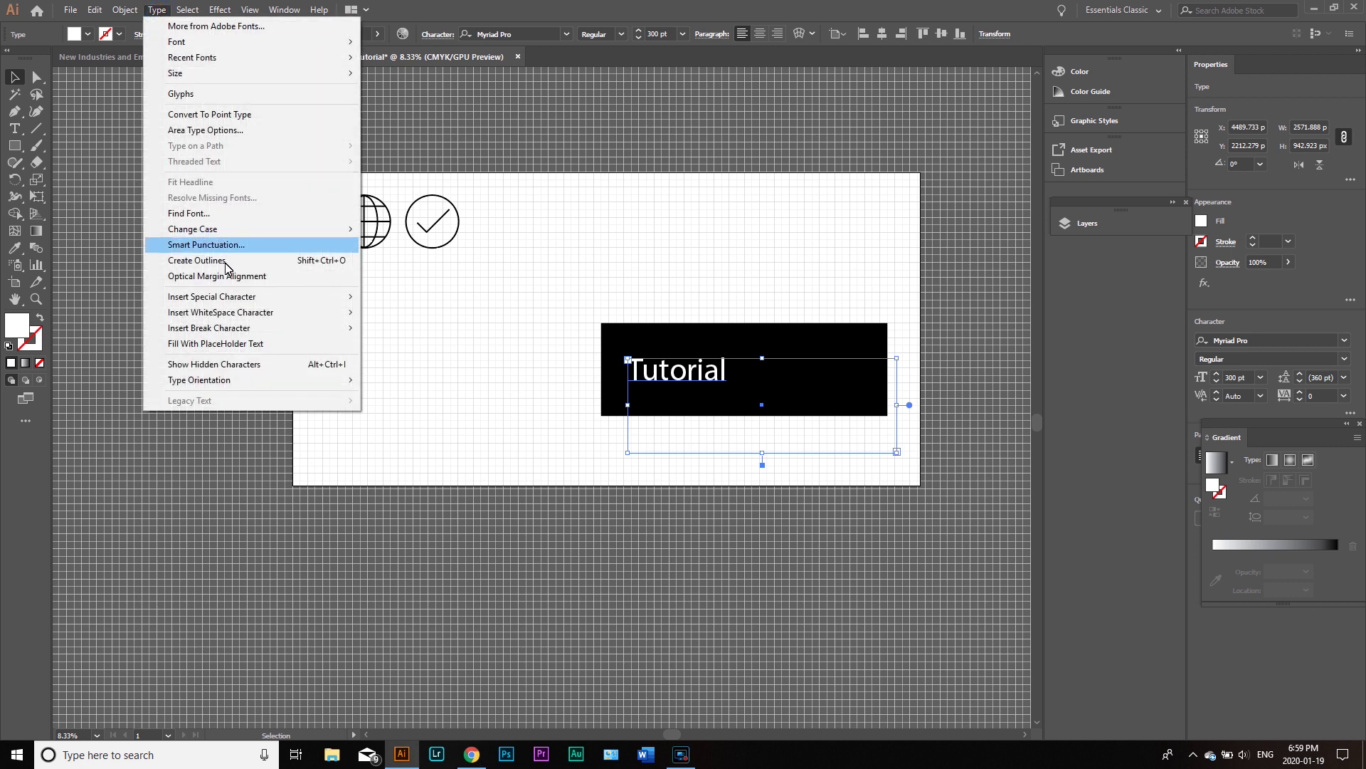
{"action": "mouse_move", "coordinate": [243, 314]}
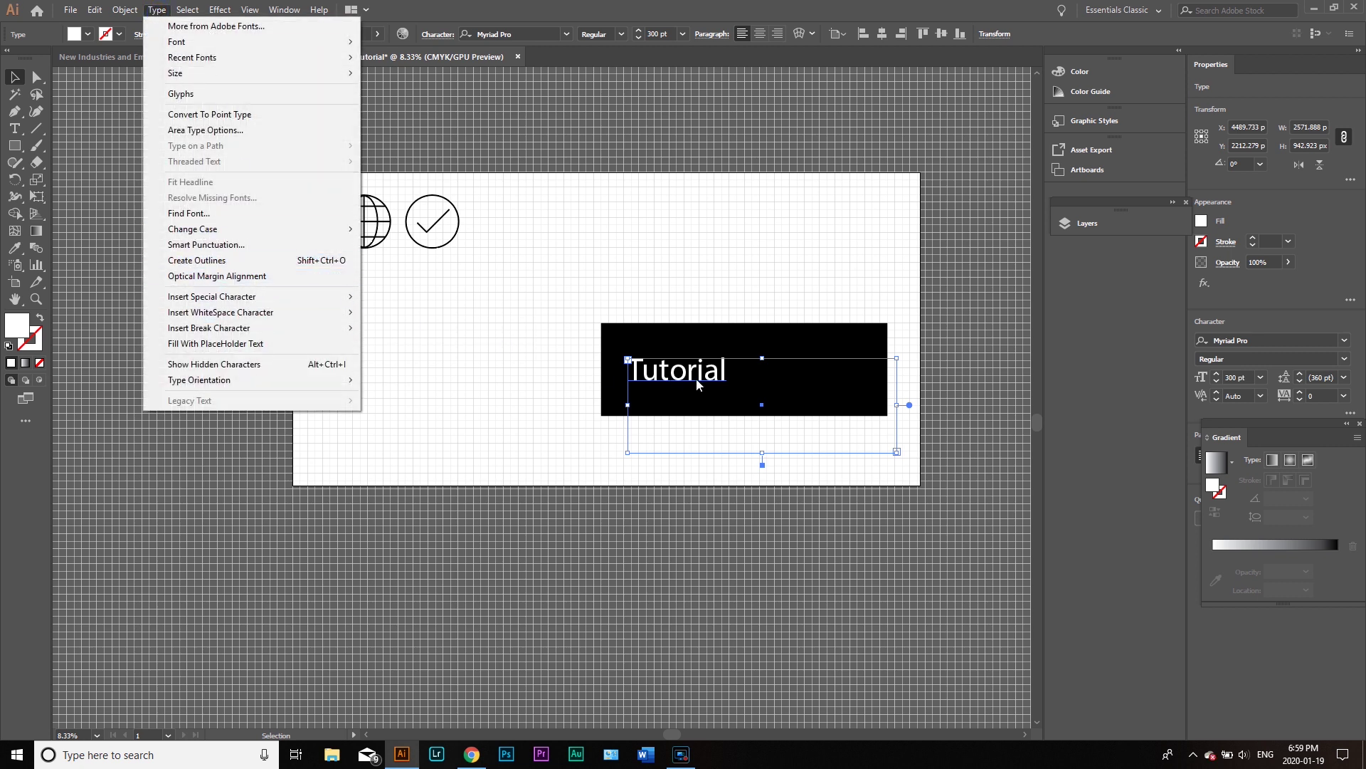
{"action": "left_click", "coordinate": [159, 11]}
{"action": "left_click", "coordinate": [159, 11]}
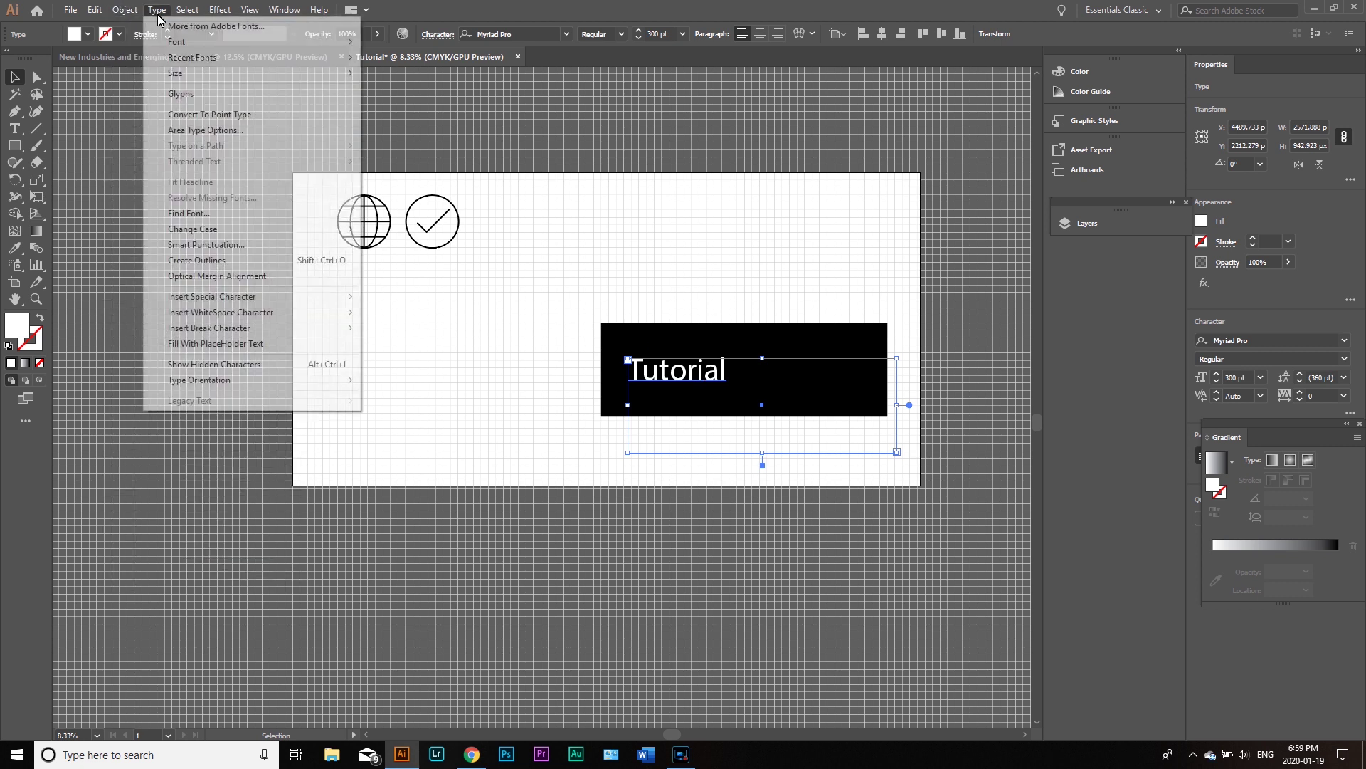
{"action": "left_click", "coordinate": [202, 263]}
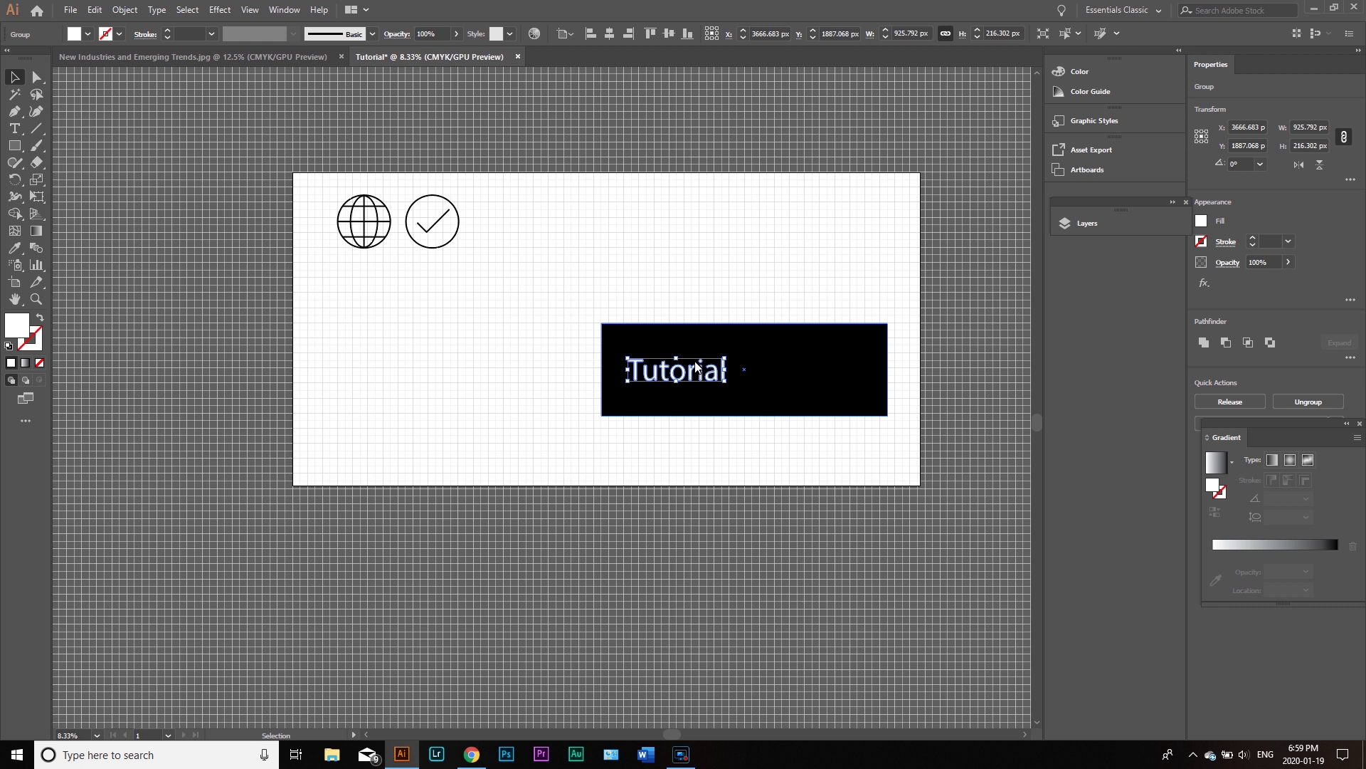
Step: Nudge the outlined lettering to X 3864.683, Y 1860.068 px, centred on the rectangle
{"action": "left_click", "coordinate": [689, 447]}
{"action": "left_click", "coordinate": [692, 381]}
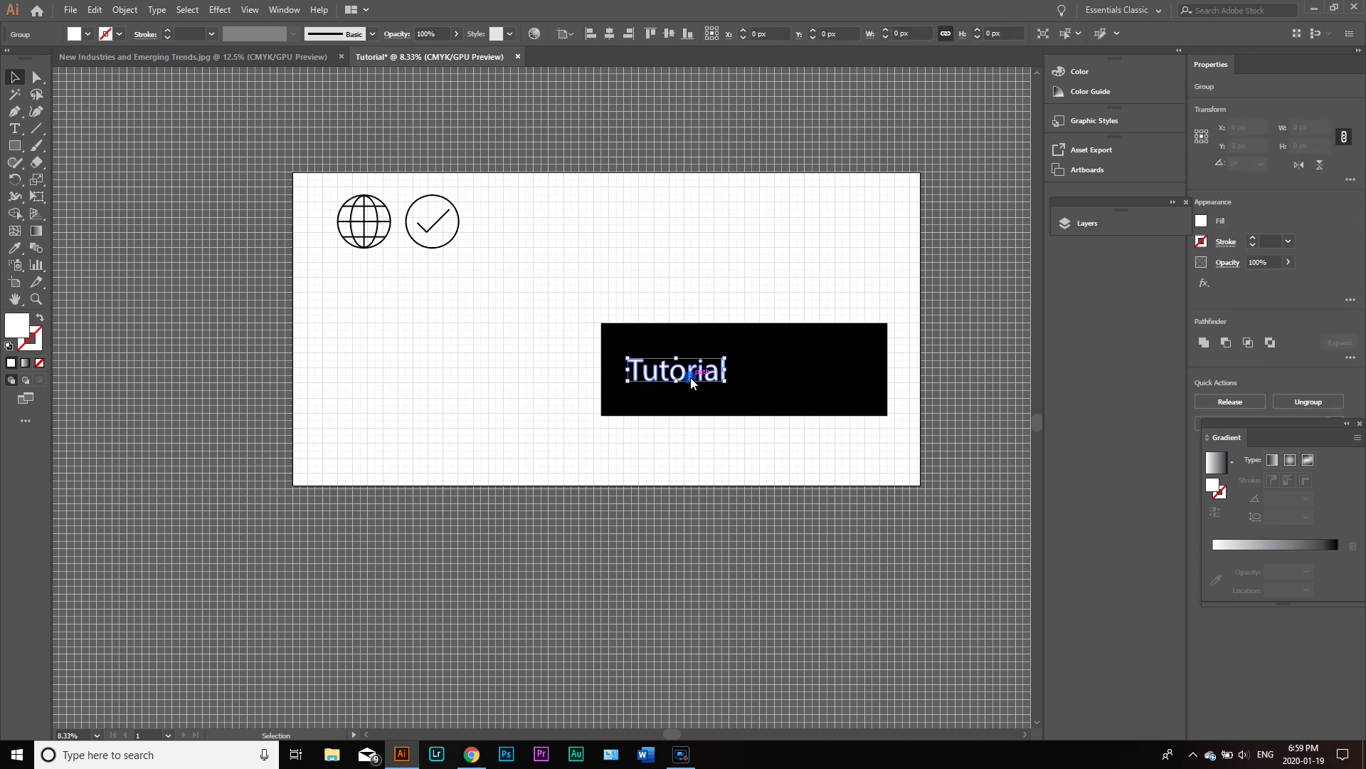
{"action": "key", "text": "Right"}
{"action": "key", "text": "Right"}
{"action": "key", "text": "Right"}
{"action": "key", "text": "Right"}
{"action": "key", "text": "Right"}
{"action": "key", "text": "Up"}
{"action": "key", "text": "Right"}
{"action": "key", "text": "Right"}
{"action": "key", "text": "Right"}
{"action": "key", "text": "Right"}
{"action": "key", "text": "Right"}
{"action": "key", "text": "Right"}
{"action": "key", "text": "Left"}
{"action": "key", "text": "Left"}
{"action": "key", "text": "Left"}
{"action": "key", "text": "Left"}
{"action": "key", "text": "Left"}
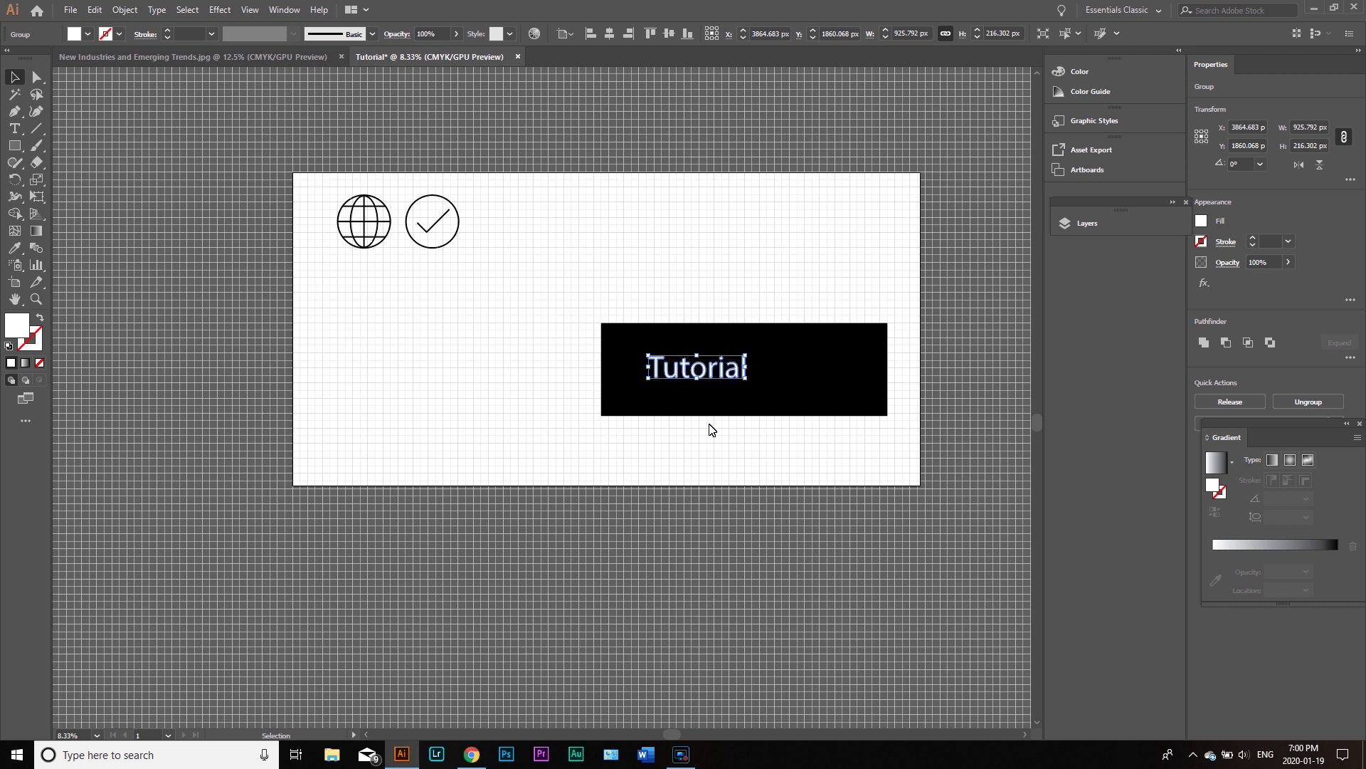
{"action": "key", "text": "ctrl+8"}
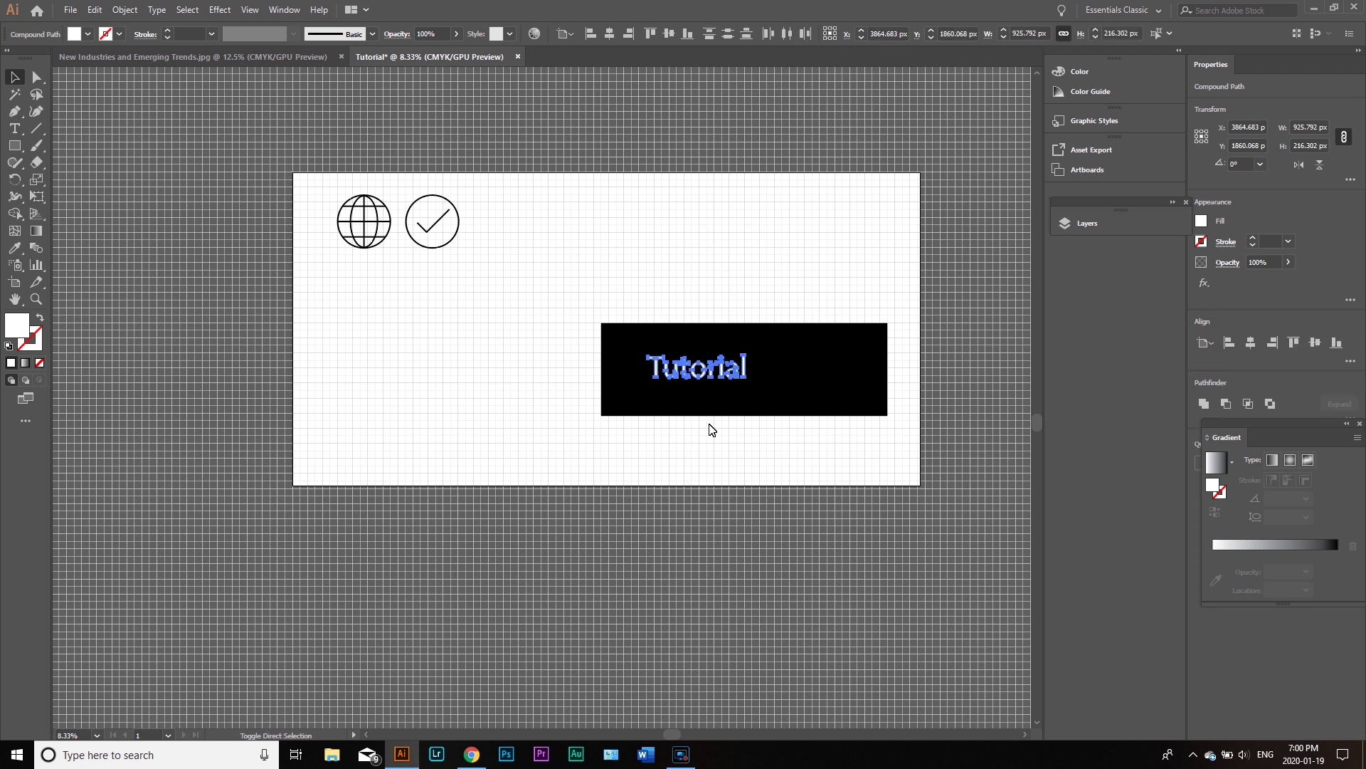
{"action": "left_click", "coordinate": [703, 405]}
{"action": "left_click", "coordinate": [703, 371]}
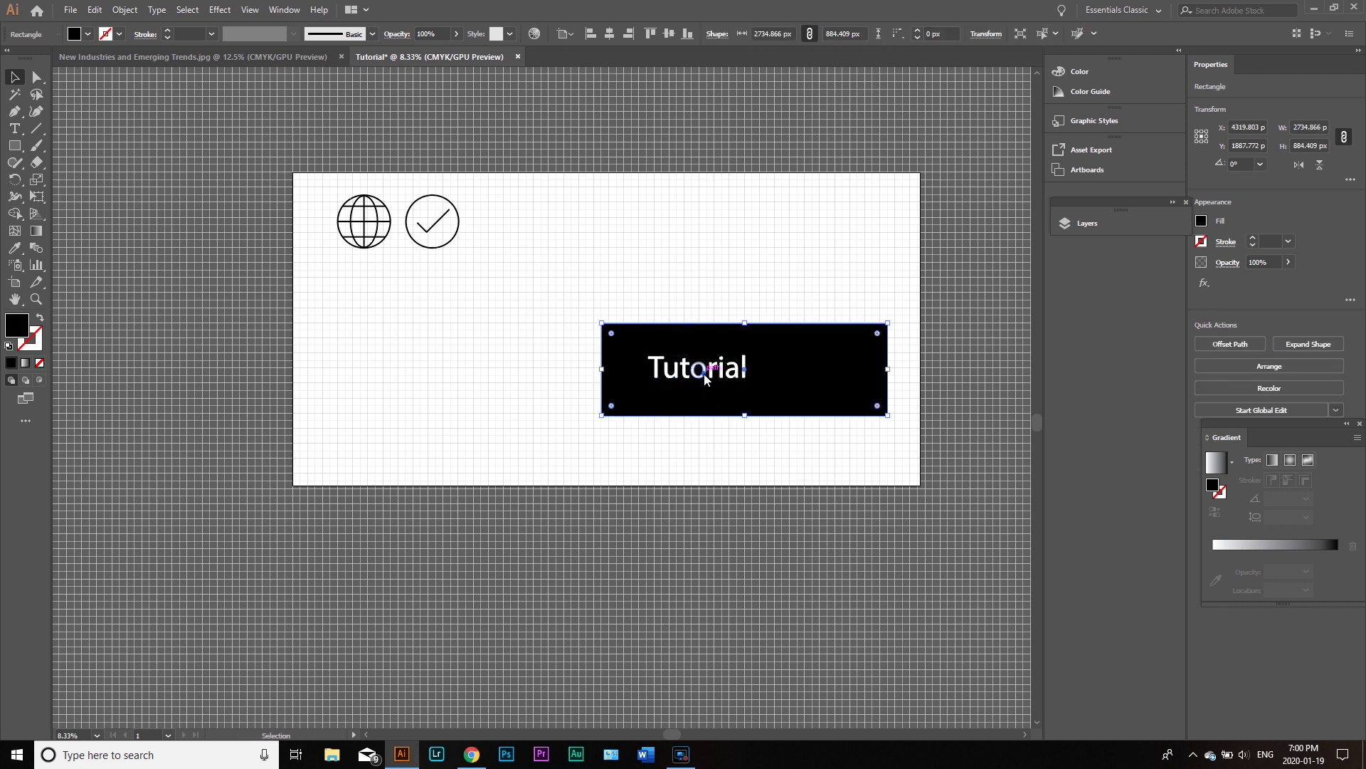
{"action": "key", "text": "Down"}
{"action": "key", "text": "Down"}
{"action": "key", "text": "Down"}
{"action": "key", "text": "Down"}
{"action": "key", "text": "Down"}
{"action": "key", "text": "Down"}
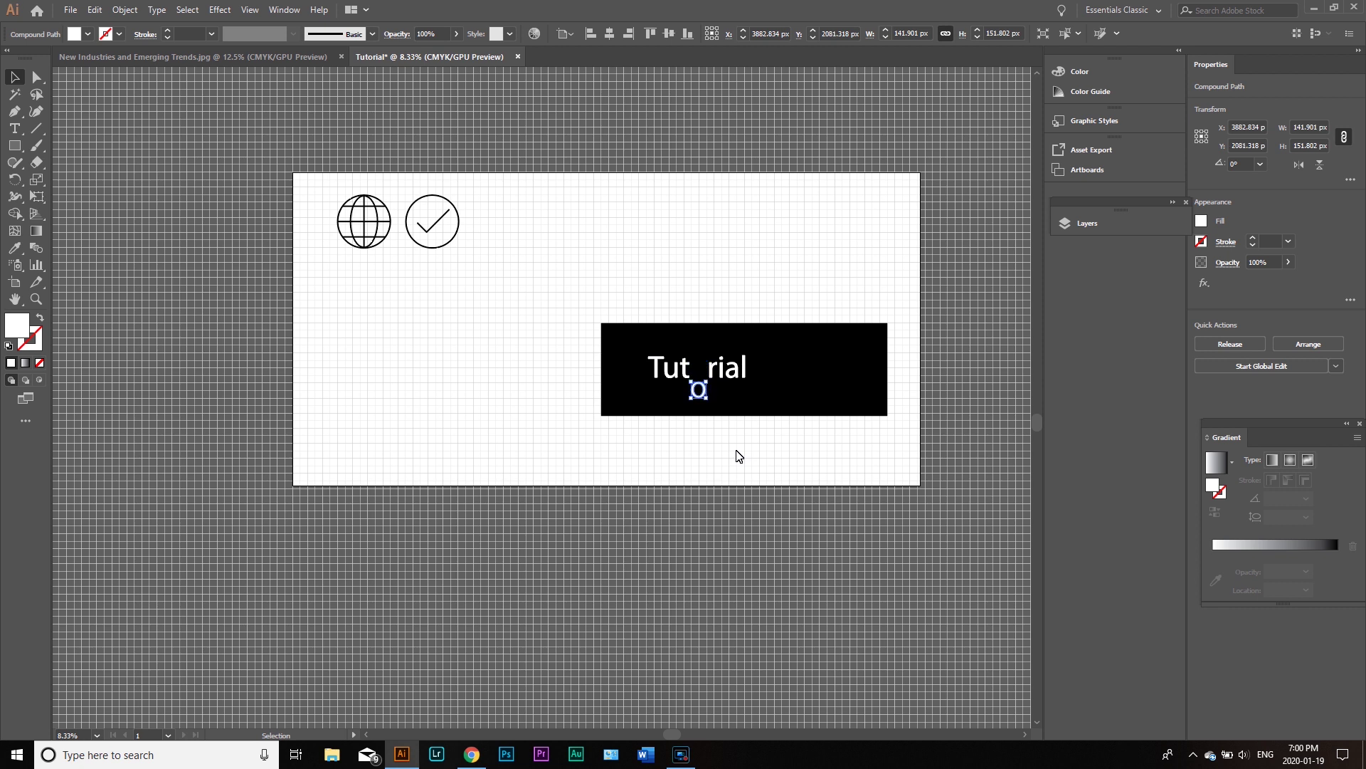
{"action": "left_click", "coordinate": [738, 457]}
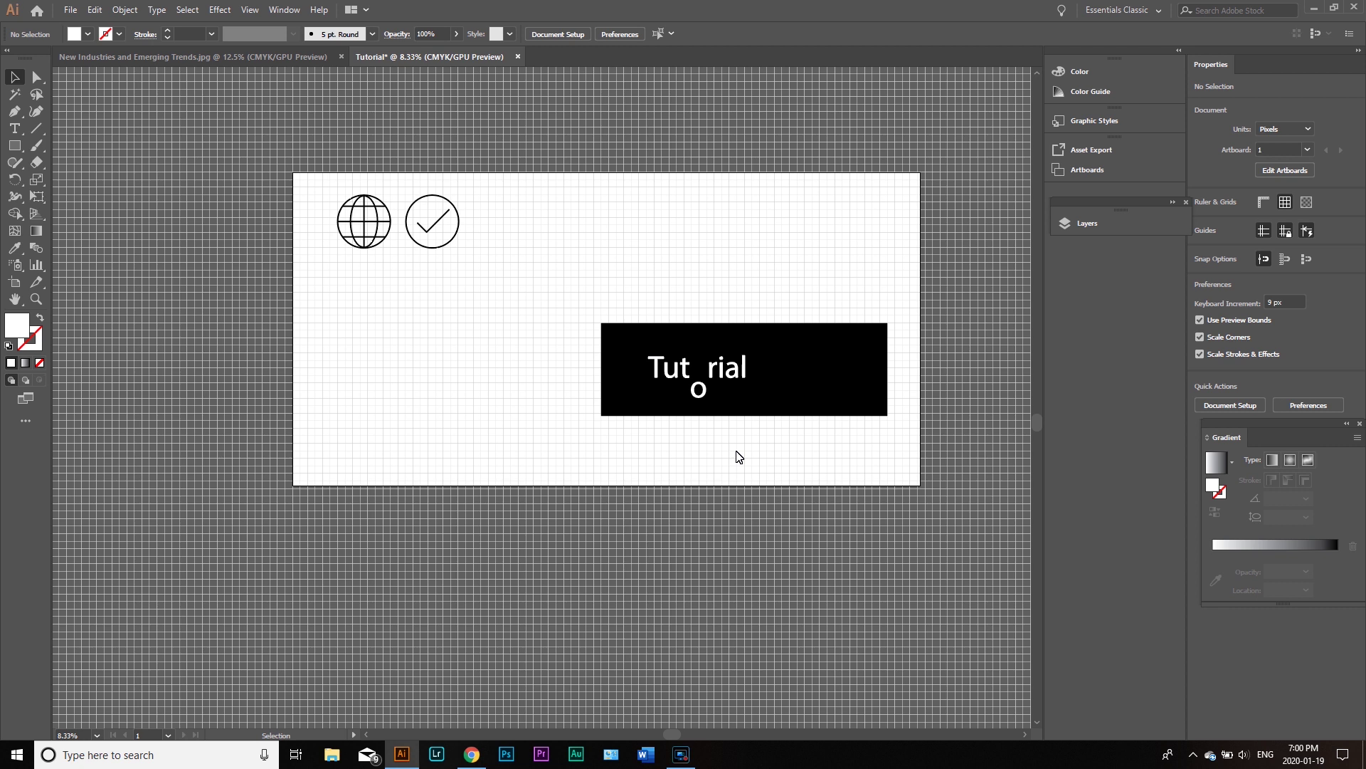
{"action": "key", "text": "ctrl+z"}
{"action": "key", "text": "ctrl+z"}
{"action": "key", "text": "ctrl+z"}
{"action": "key", "text": "ctrl+z"}
{"action": "key", "text": "ctrl+z"}
{"action": "key", "text": "ctrl+z"}
{"action": "key", "text": "ctrl+z"}
{"action": "key", "text": "ctrl+z"}
{"action": "key", "text": "ctrl+z"}
{"action": "key", "text": "ctrl+z"}
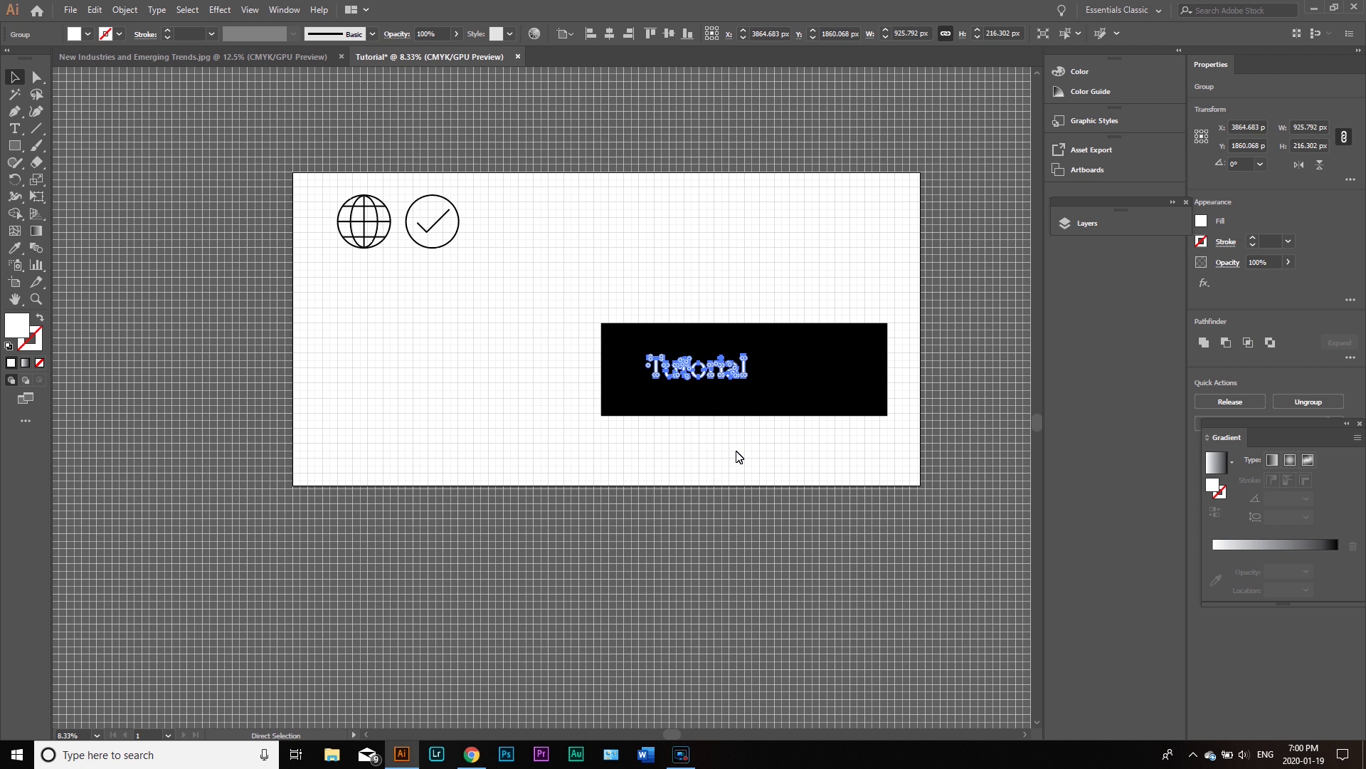
{"action": "left_click", "coordinate": [736, 452]}
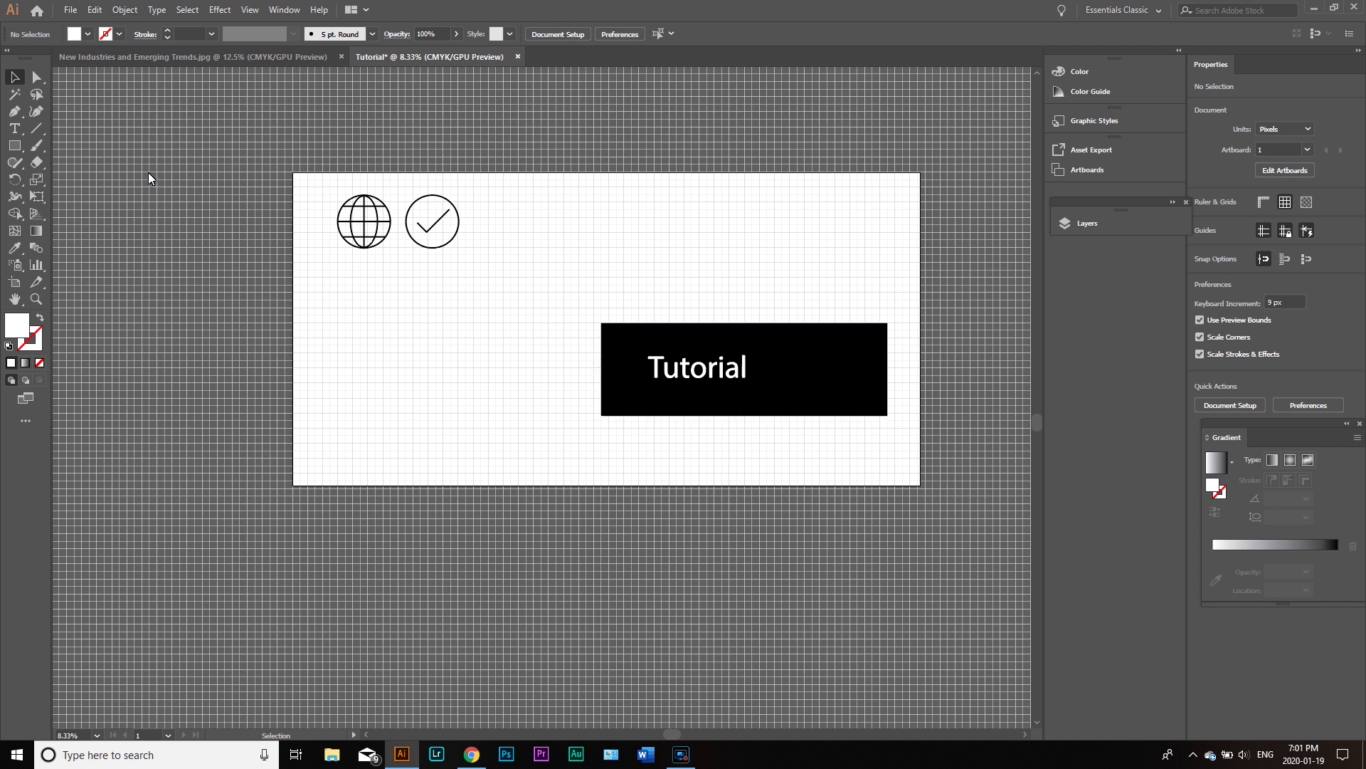
Step: Save the document as 'Tutorial' on the Desktop in Illustrator EPS (*.EPS) format
{"action": "left_click", "coordinate": [63, 11]}
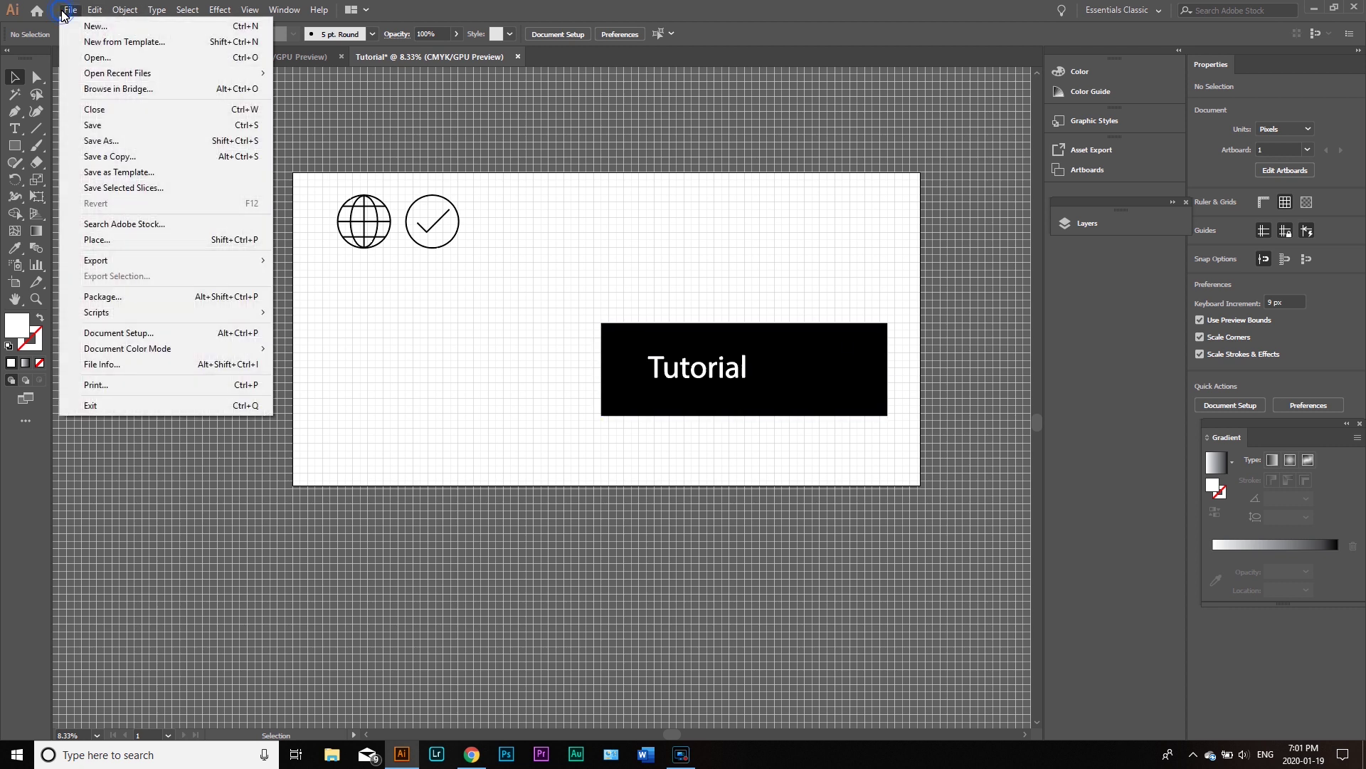
{"action": "left_click", "coordinate": [139, 145]}
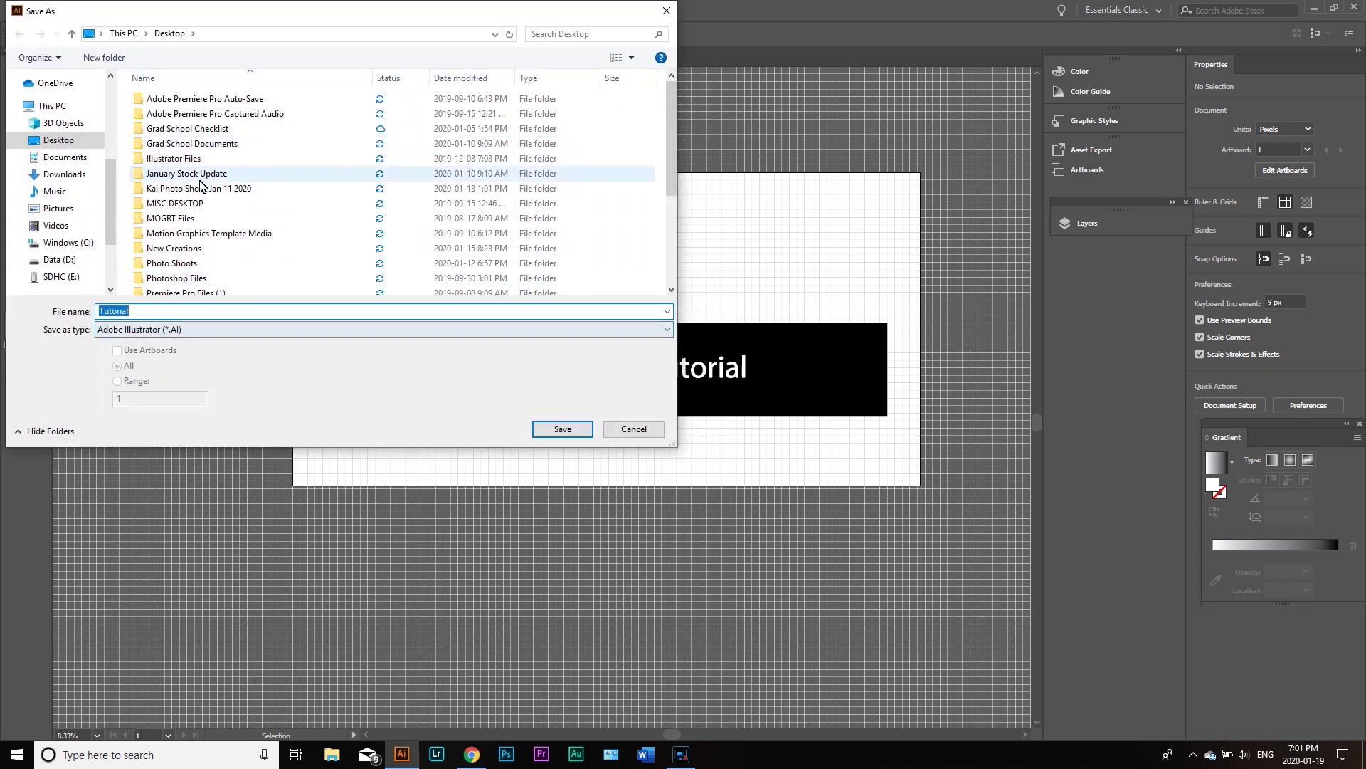
{"action": "left_click", "coordinate": [60, 142]}
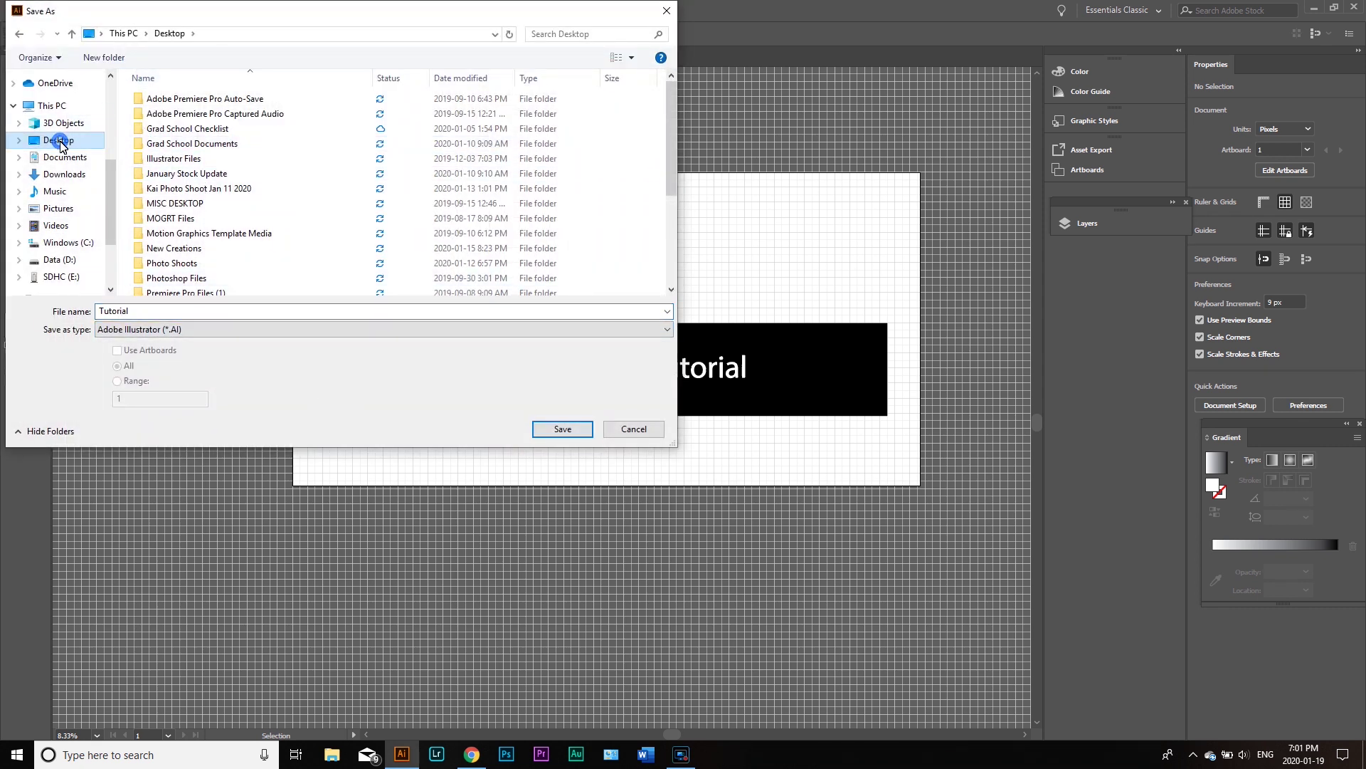
{"action": "double_click", "coordinate": [149, 313]}
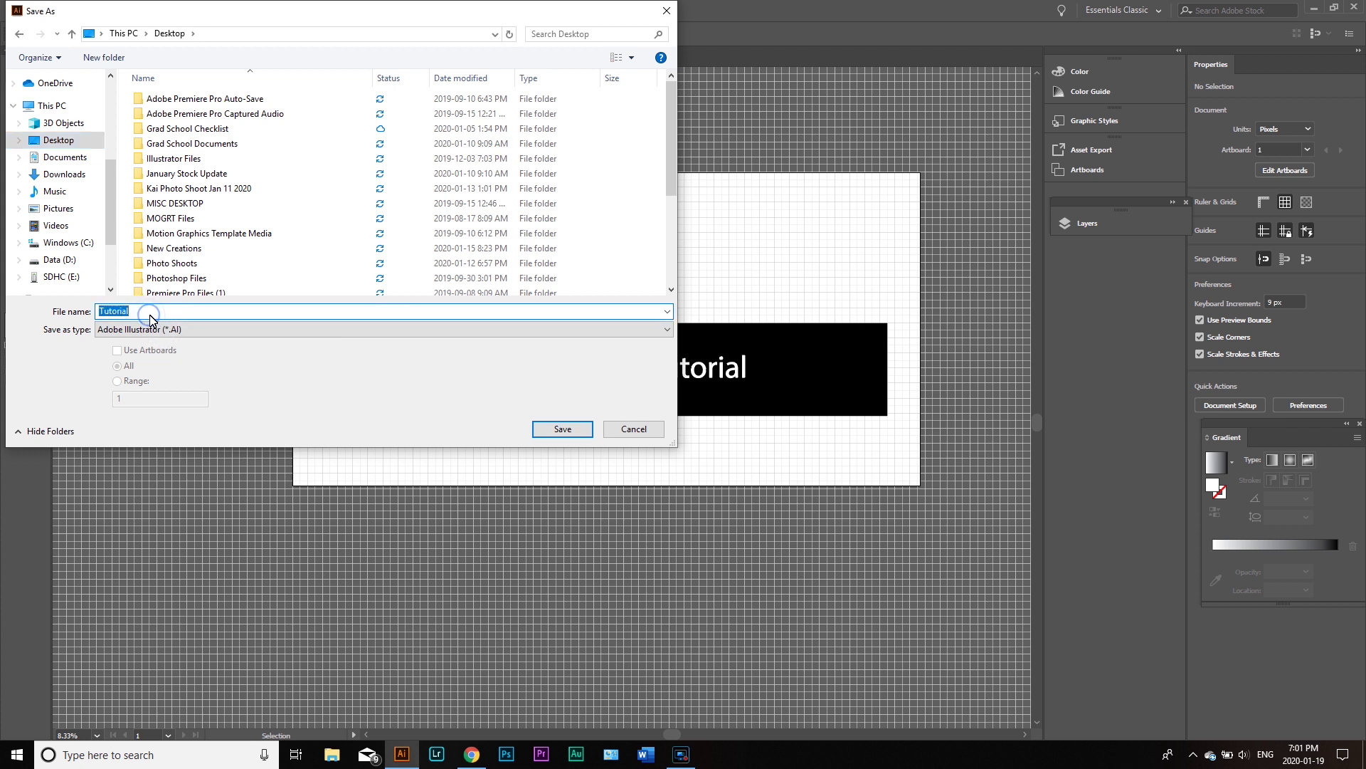
{"action": "left_click", "coordinate": [199, 331]}
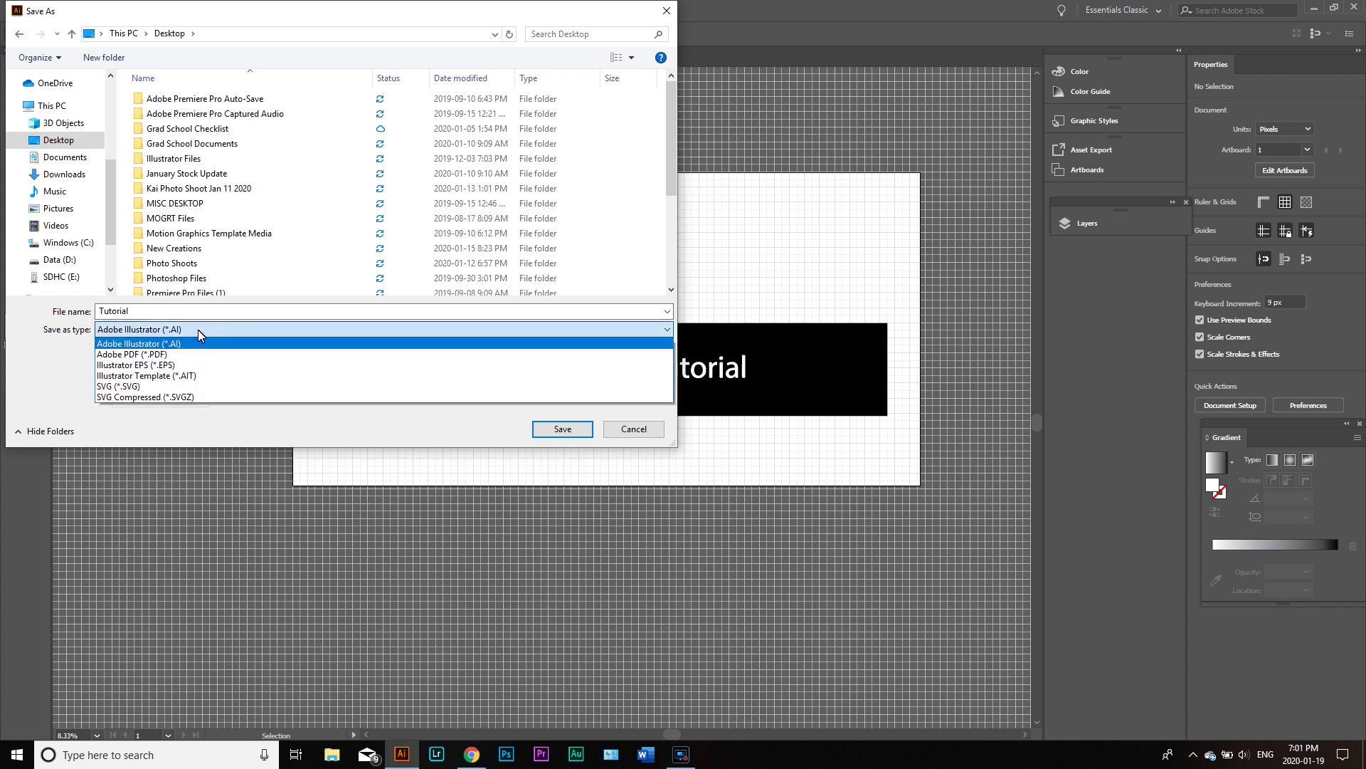
{"action": "left_click", "coordinate": [205, 365]}
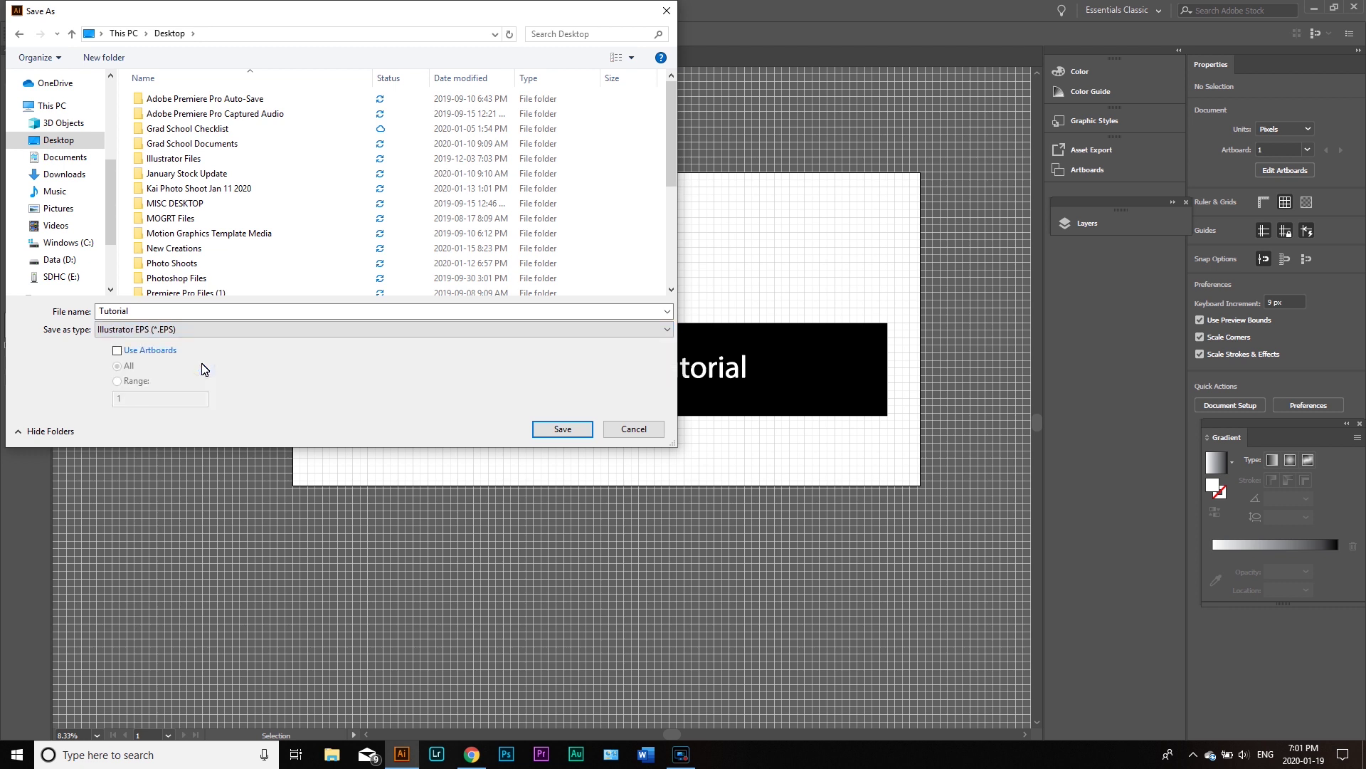
{"action": "left_click", "coordinate": [573, 429]}
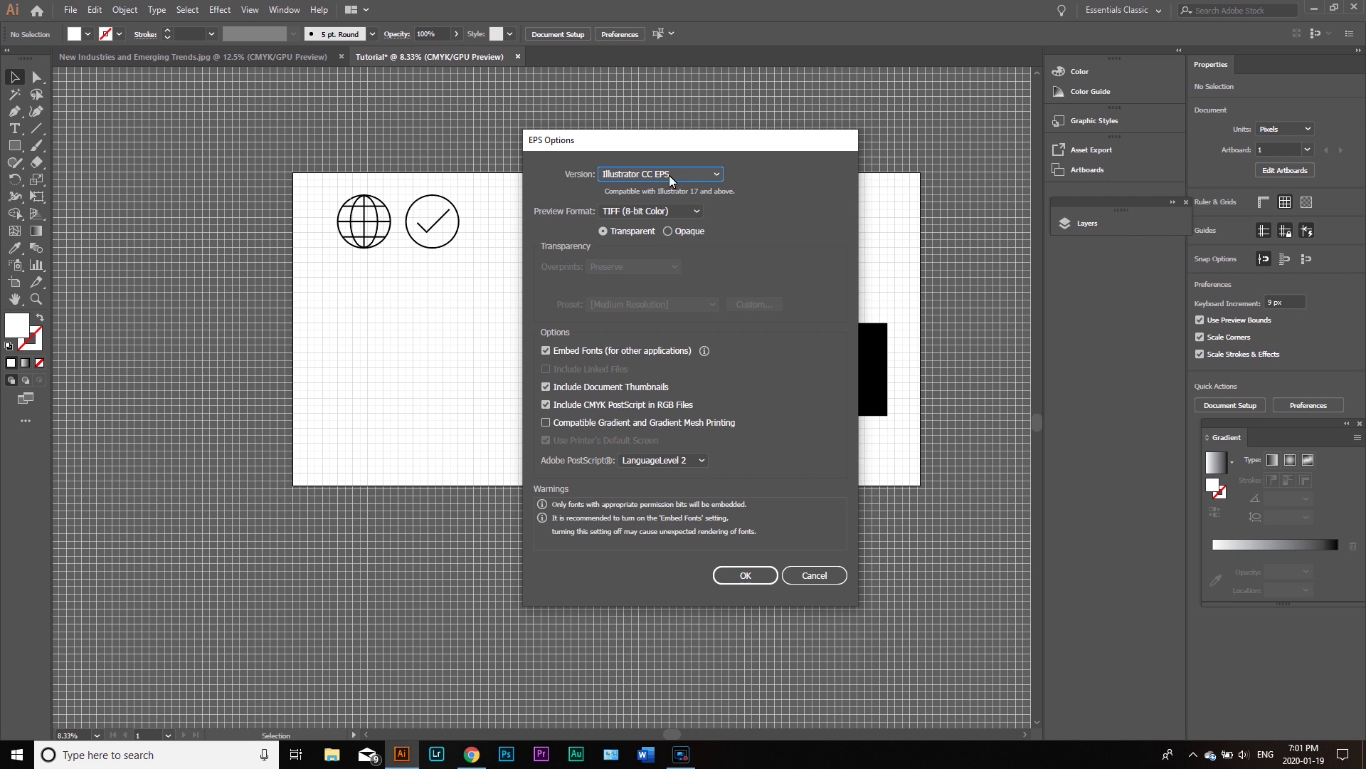
Step: Choose Illustrator 8 EPS as the EPS version and confirm the save options
{"action": "left_click", "coordinate": [669, 176]}
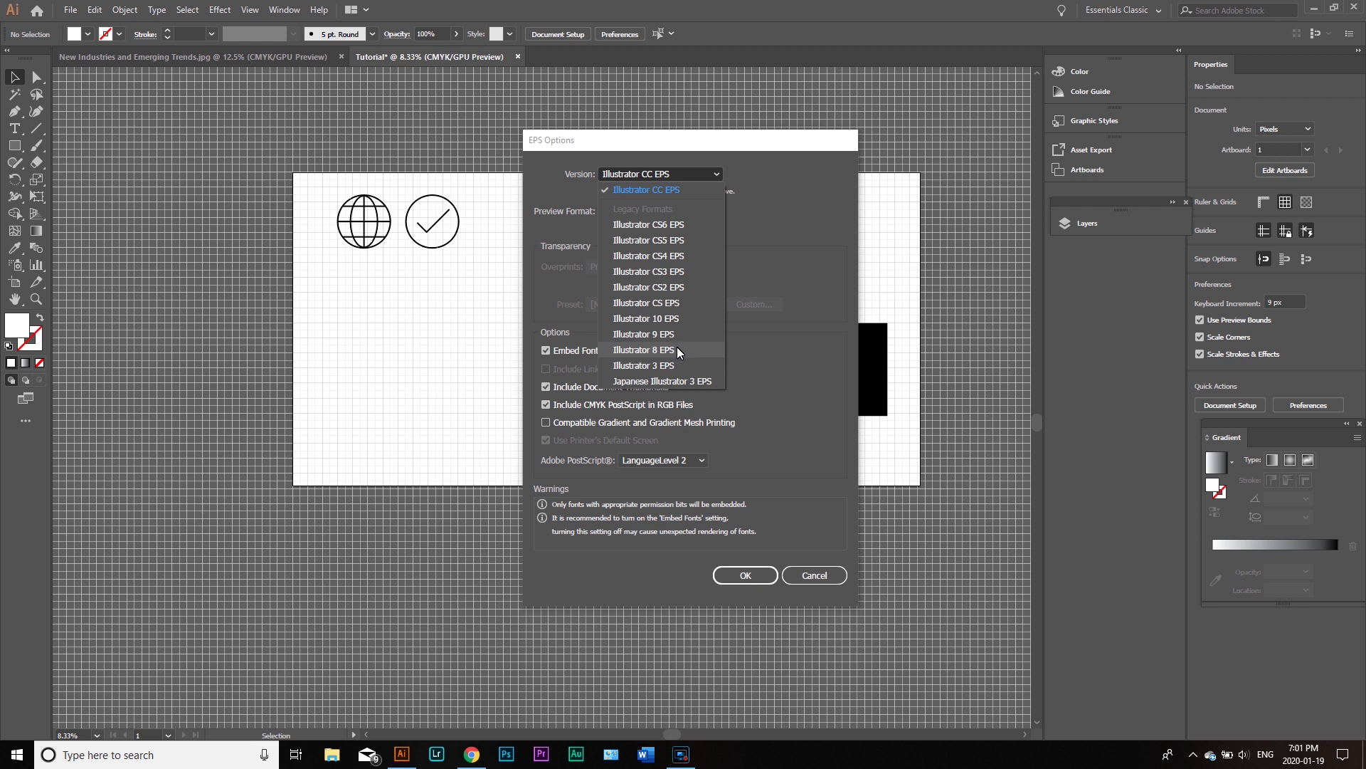
{"action": "left_click", "coordinate": [676, 351]}
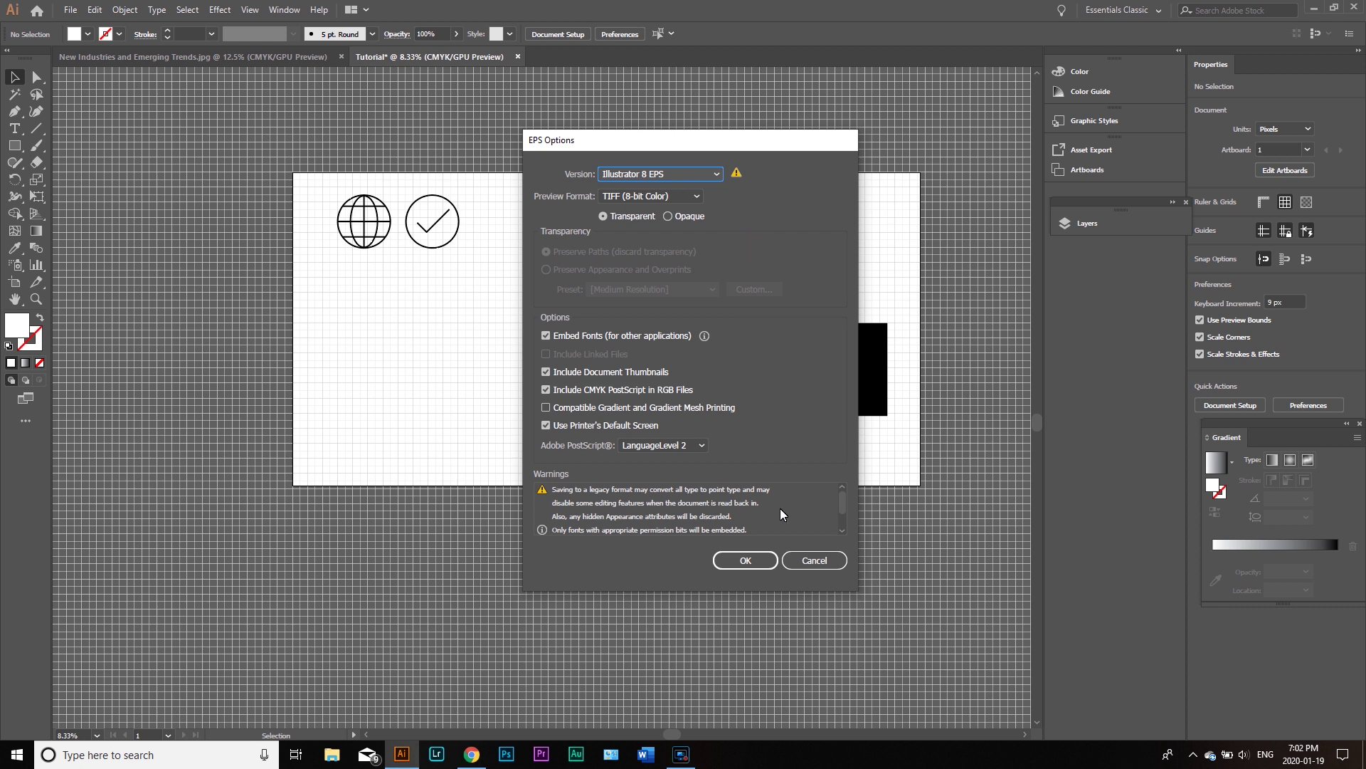
{"action": "left_click", "coordinate": [745, 560]}
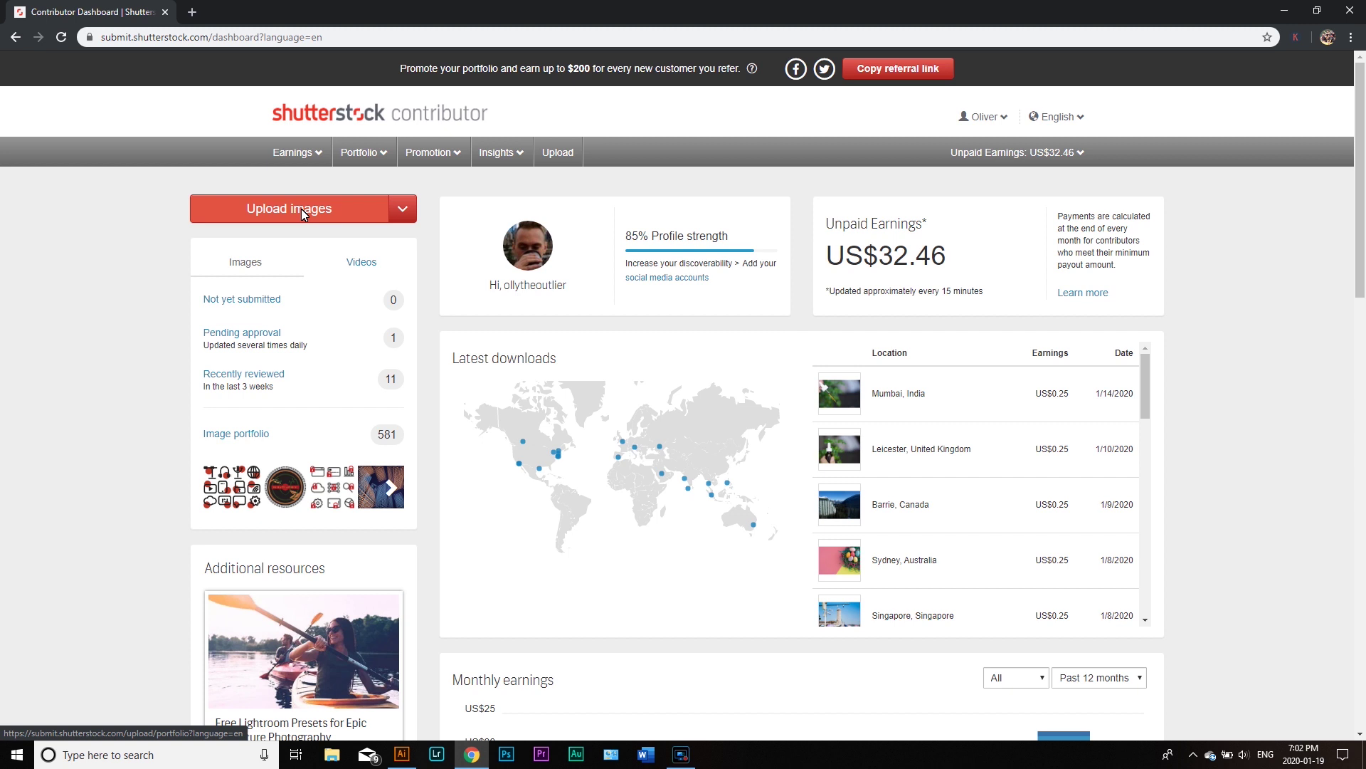
Step: Add Tutorial.eps from the Desktop to Shutterstock's image upload page
{"action": "left_click", "coordinate": [301, 208]}
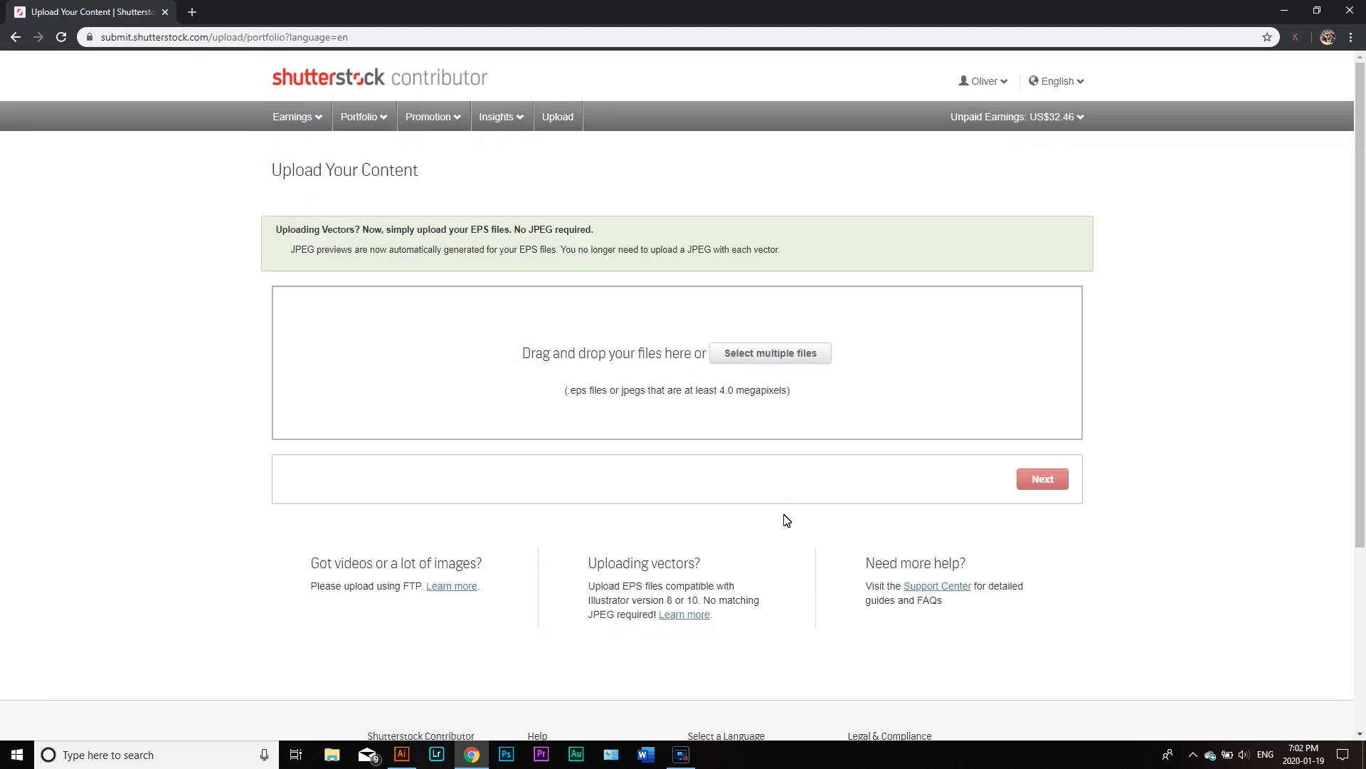
{"action": "left_click", "coordinate": [762, 356]}
{"action": "scroll", "coordinate": [358, 227], "scroll_direction": "down", "scroll_amount": 5}
{"action": "left_click", "coordinate": [204, 317]}
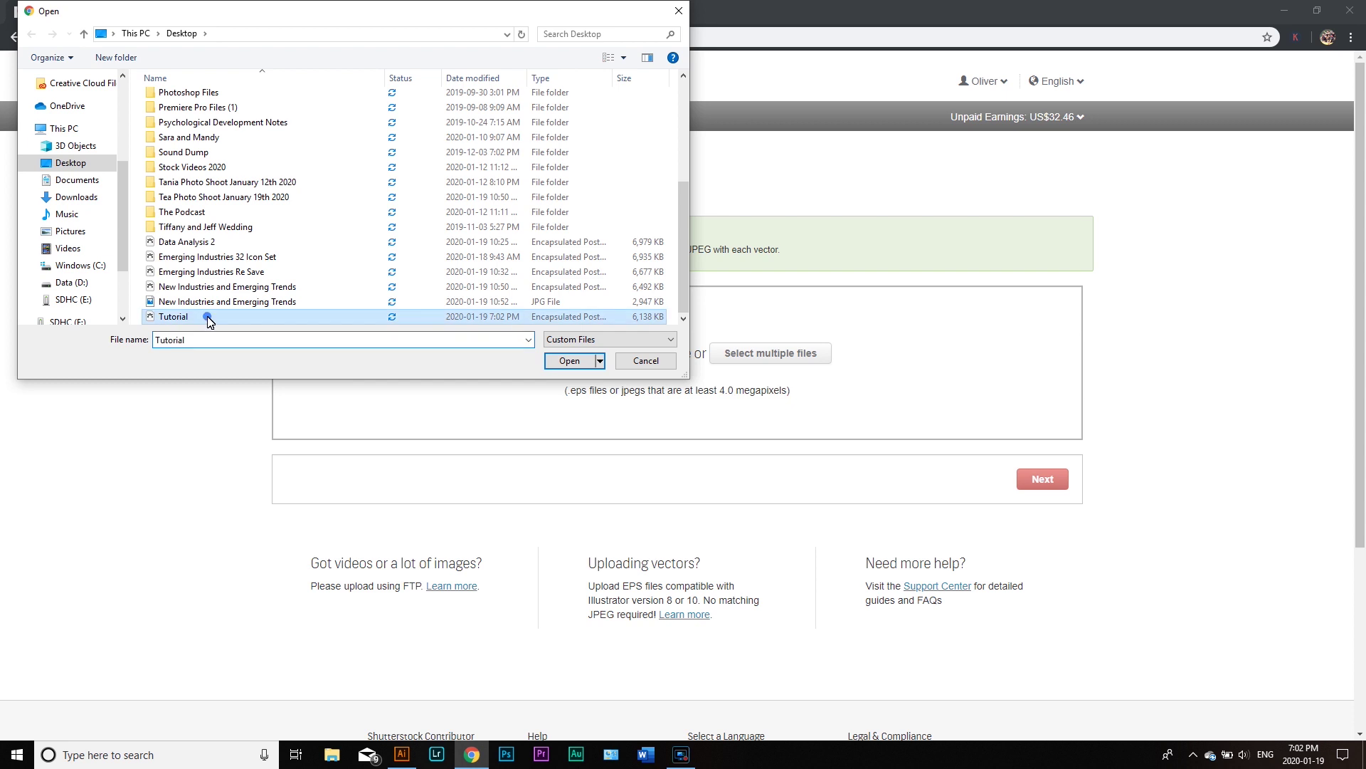
{"action": "left_click", "coordinate": [574, 360]}
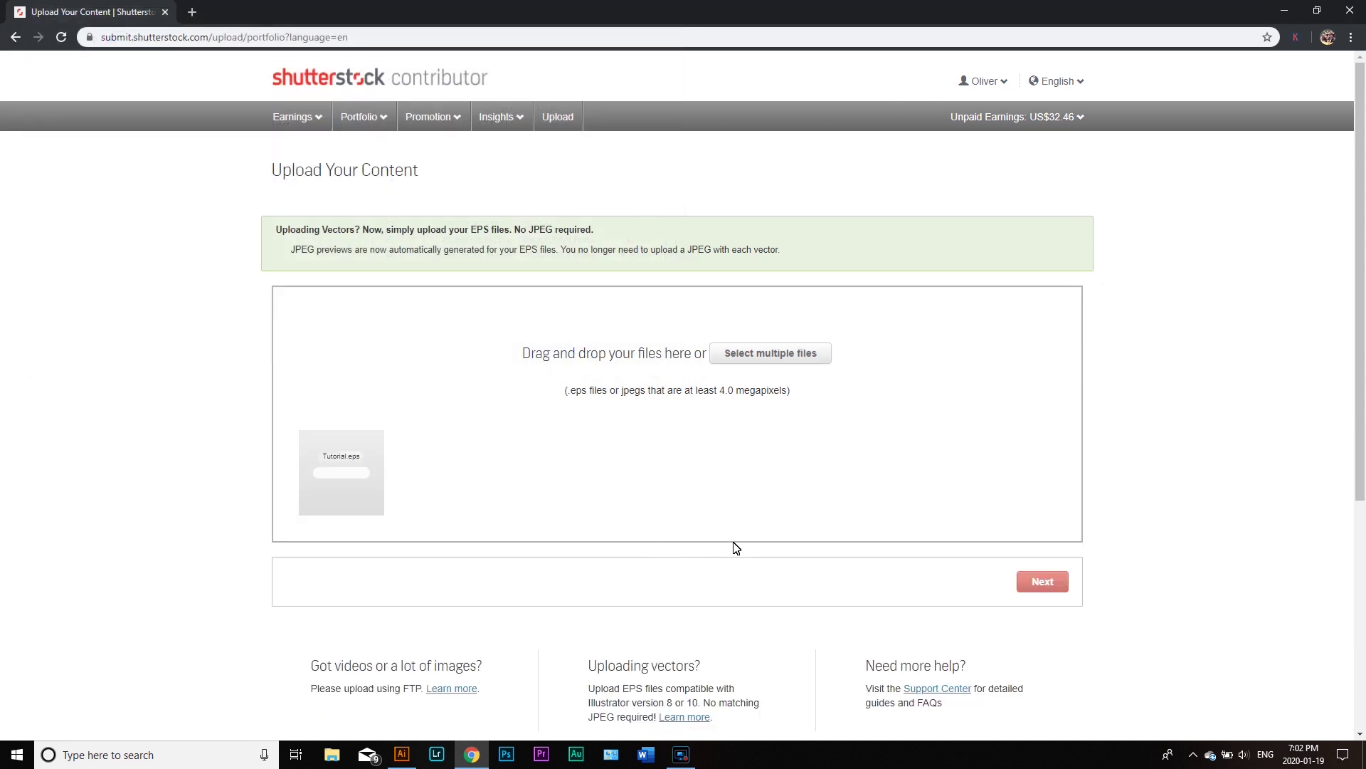